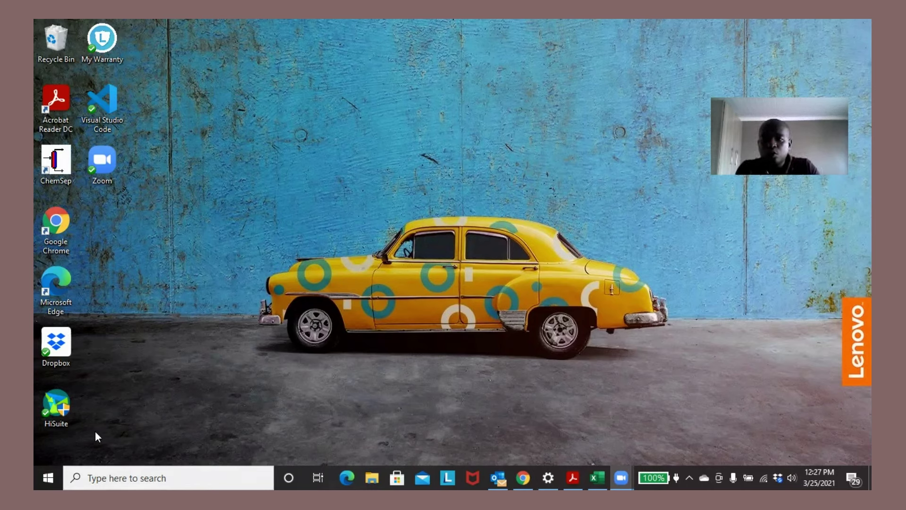
Launch COFE from the COCO program folder and decline the CUP update
{"action": "left_click", "coordinate": [45, 474]}
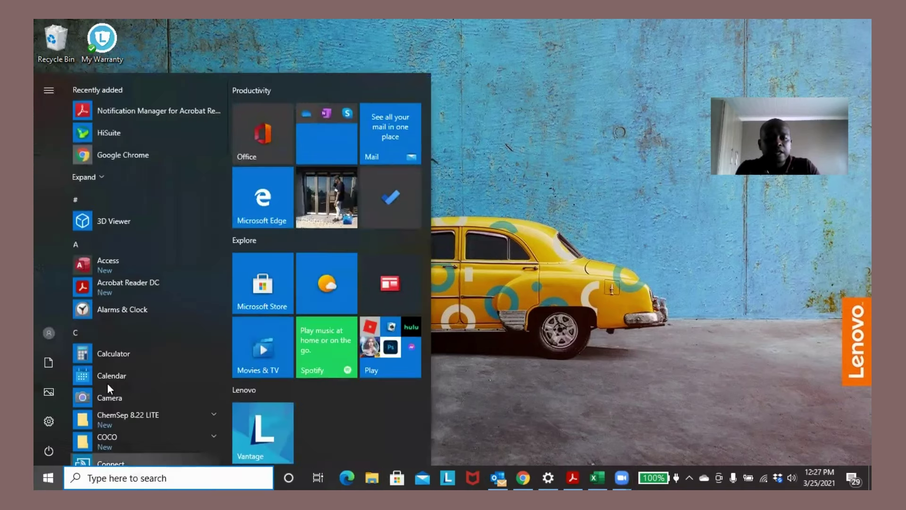
{"action": "scroll", "coordinate": [130, 276], "scroll_direction": "down", "scroll_amount": 3}
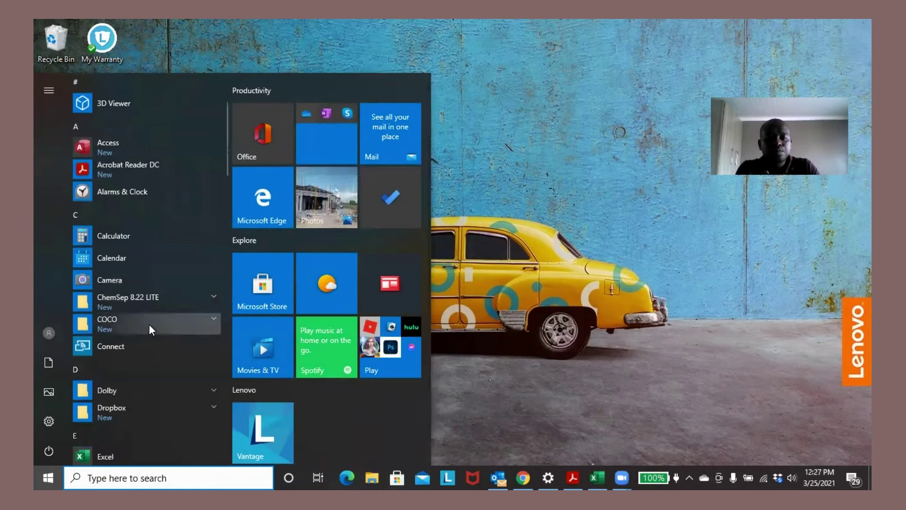
{"action": "left_click", "coordinate": [149, 325]}
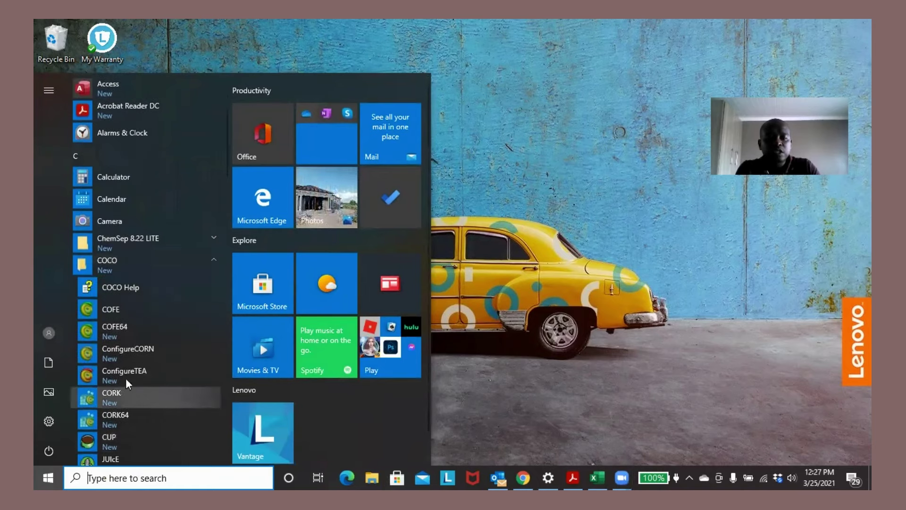
{"action": "left_click", "coordinate": [103, 312]}
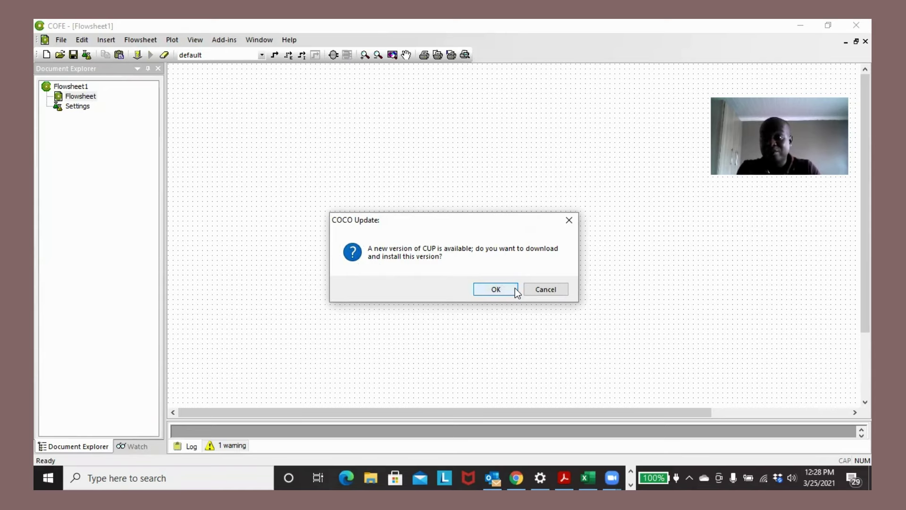
{"action": "left_click", "coordinate": [531, 289]}
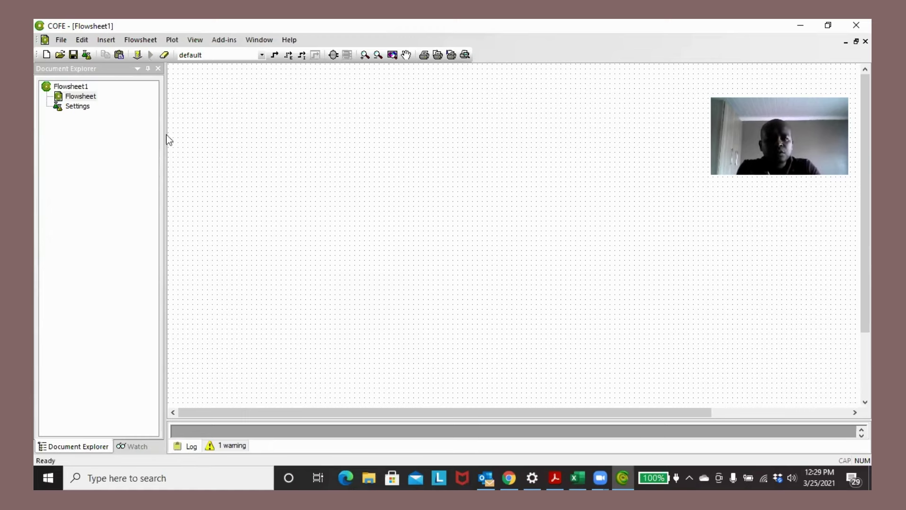
Insert a Mixer unit operation from Mixers & Splitters in the upper part of the flowsheet
{"action": "left_click", "coordinate": [333, 55]}
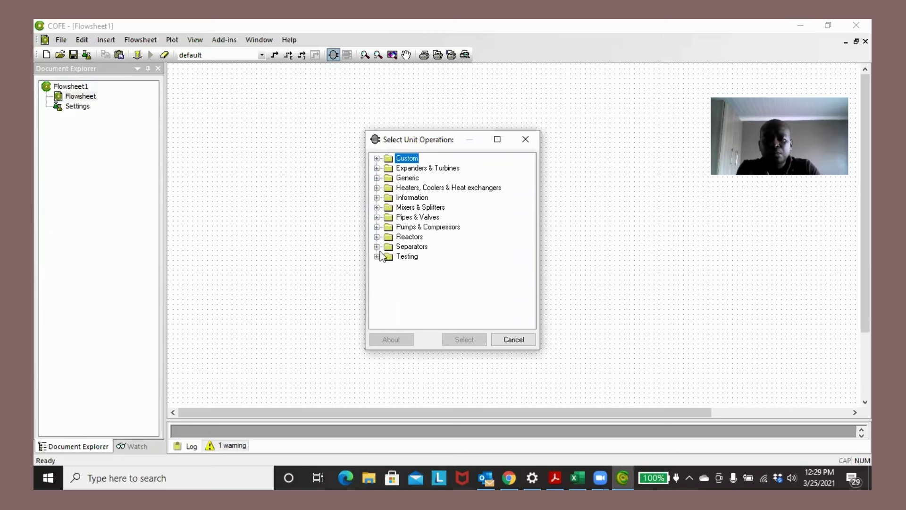
{"action": "left_click", "coordinate": [377, 207]}
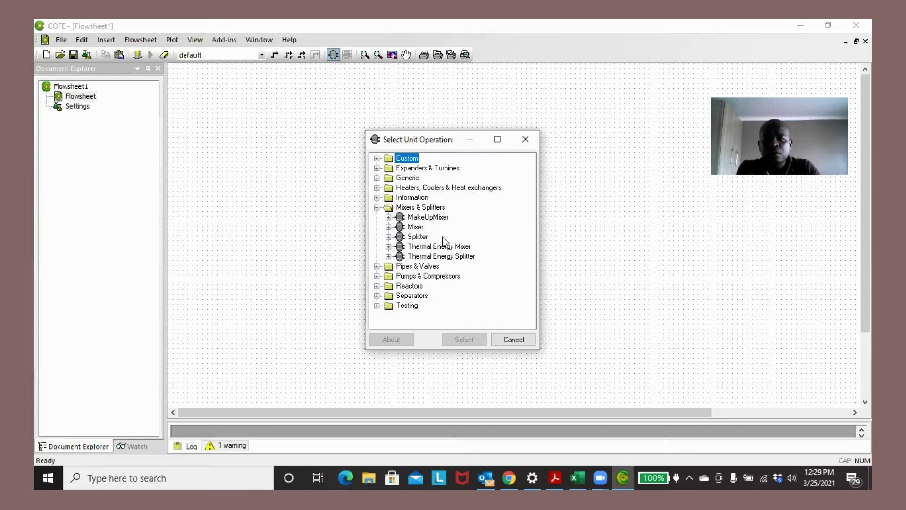
{"action": "left_click", "coordinate": [414, 228]}
{"action": "left_click", "coordinate": [454, 339]}
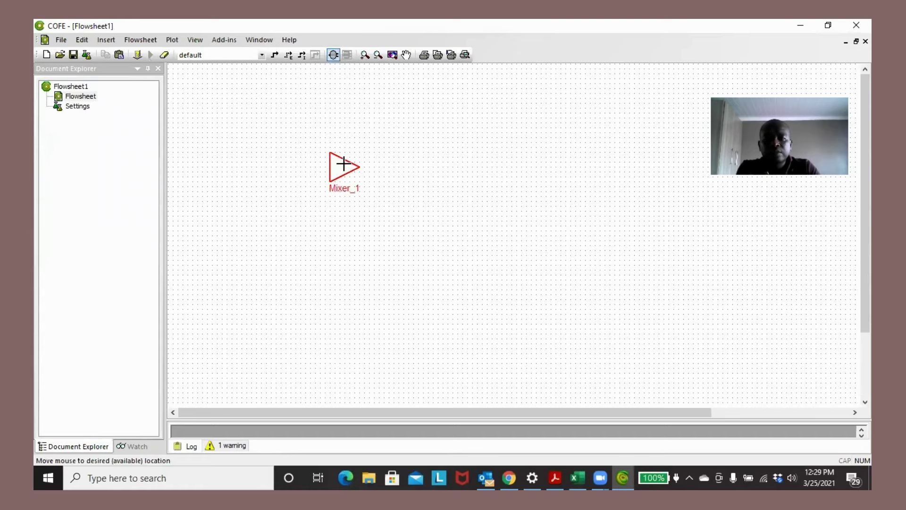
{"action": "left_click", "coordinate": [345, 157]}
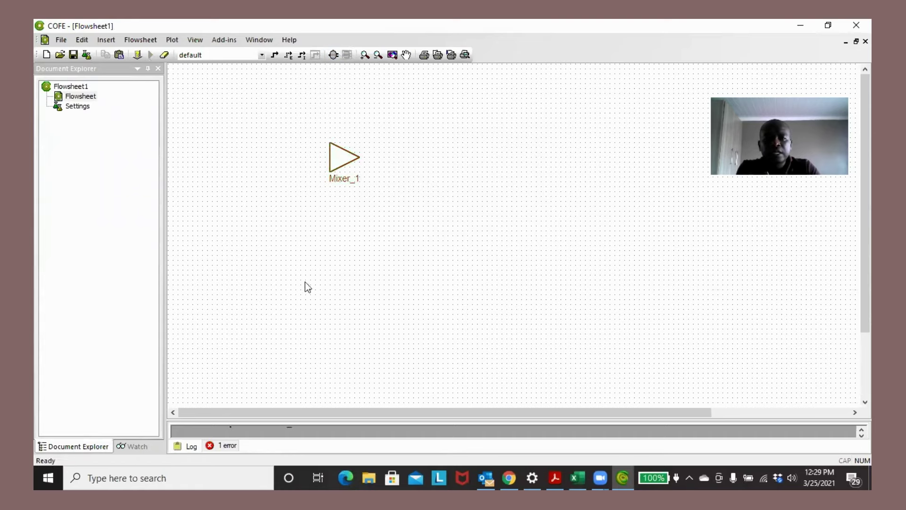
Draw a material stream from the mixer's upper left side to the mixer and connect it to Inlet 1
{"action": "left_click", "coordinate": [275, 55]}
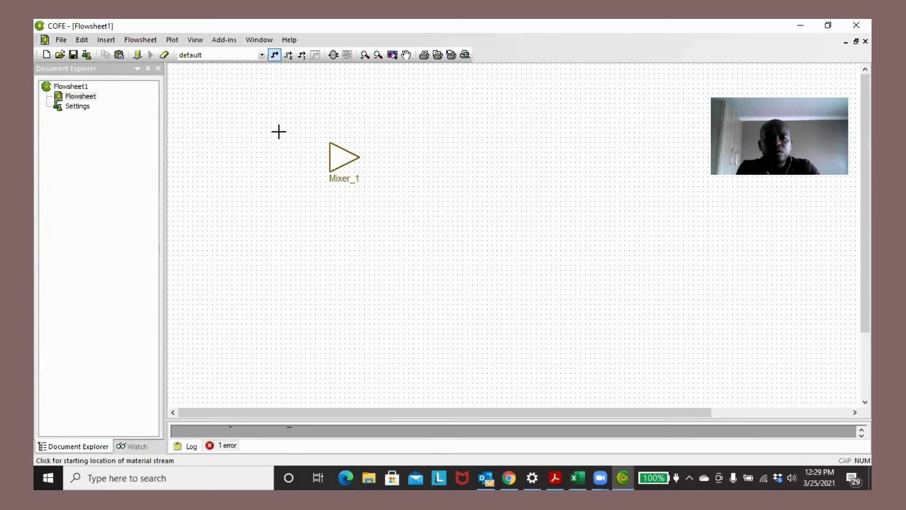
{"action": "left_click", "coordinate": [232, 112]}
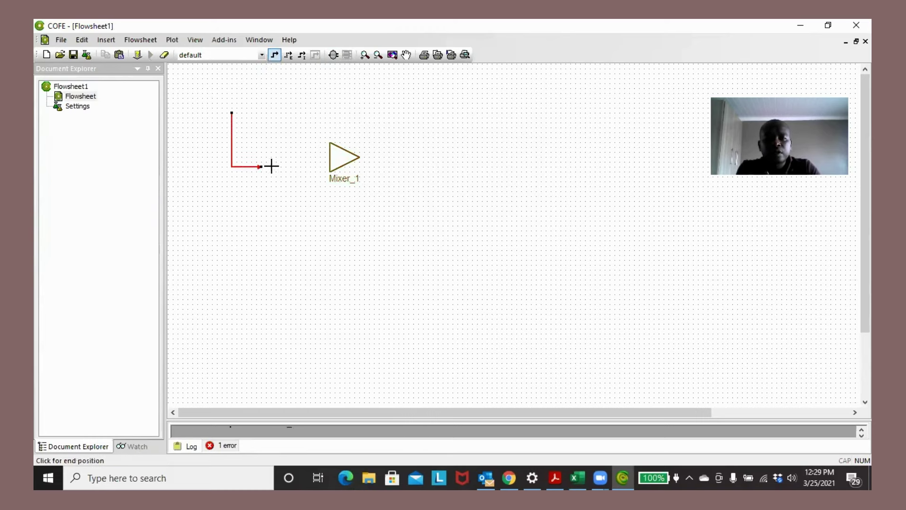
{"action": "left_click", "coordinate": [328, 151]}
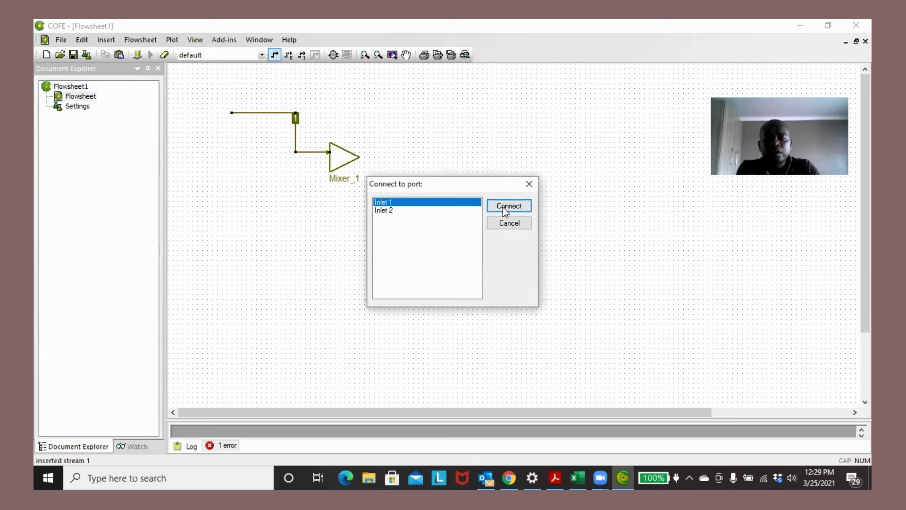
{"action": "left_click", "coordinate": [503, 208]}
Draw a second material stream from below the first feed into the mixer's remaining inlet
{"action": "left_click", "coordinate": [274, 54]}
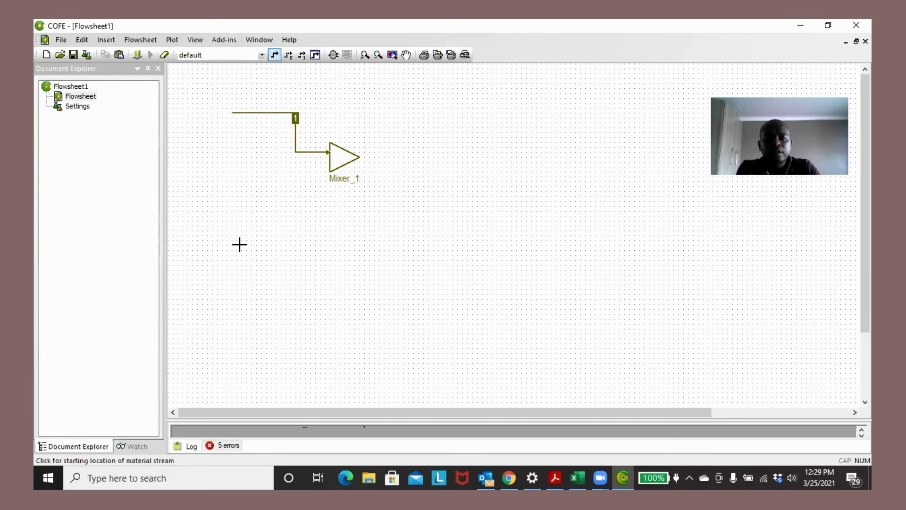
{"action": "left_click", "coordinate": [222, 225]}
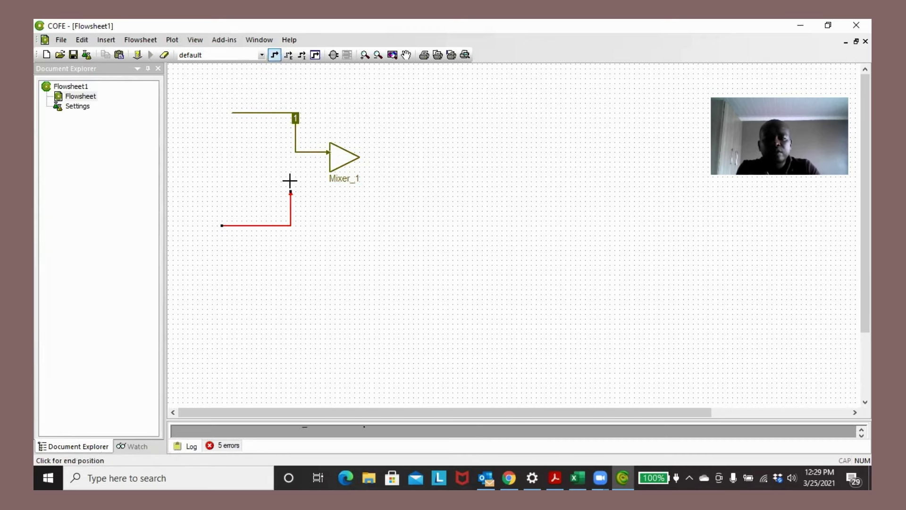
{"action": "left_click", "coordinate": [330, 166]}
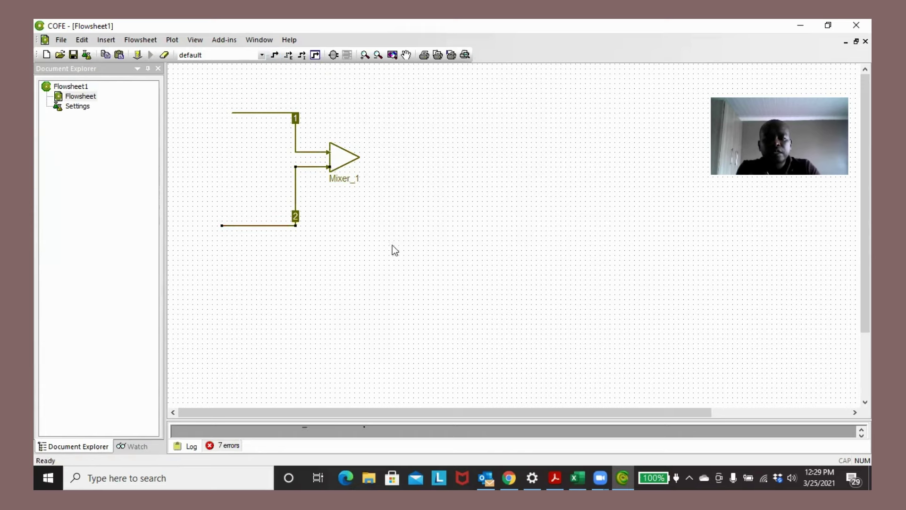
Draw a straight horizontal outlet material stream from the mixer's tip
{"action": "left_click", "coordinate": [274, 54]}
{"action": "left_click", "coordinate": [360, 157]}
{"action": "left_click", "coordinate": [442, 156]}
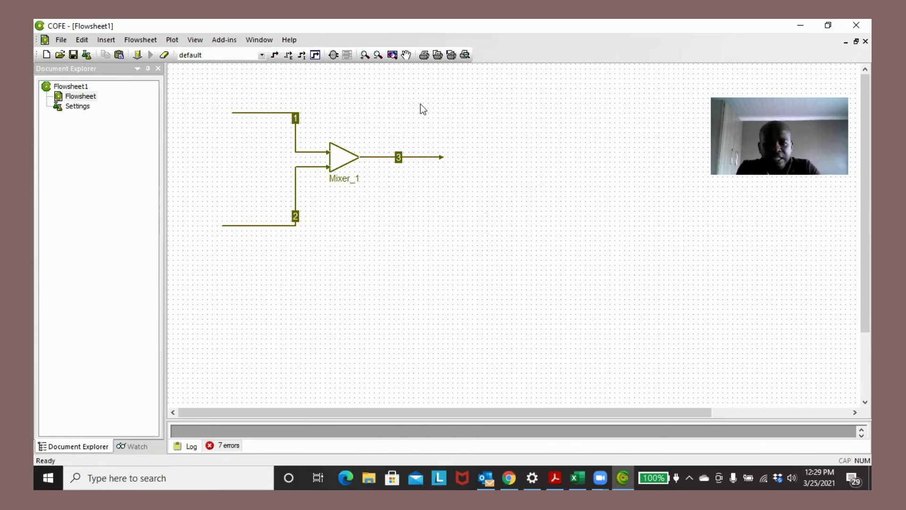
Examine the data sheet of stream 1, including its Stream section, and return to the flowsheet
{"action": "double_click", "coordinate": [257, 112]}
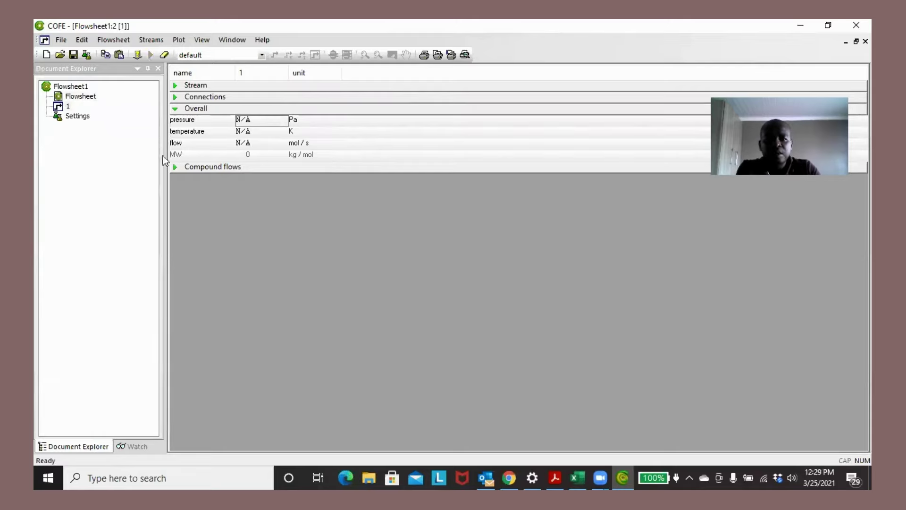
{"action": "left_click", "coordinate": [175, 85]}
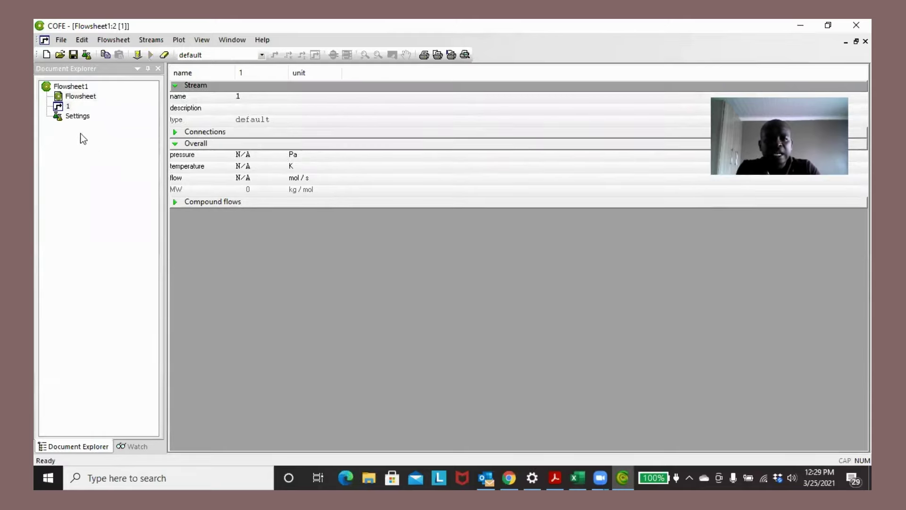
{"action": "double_click", "coordinate": [85, 98]}
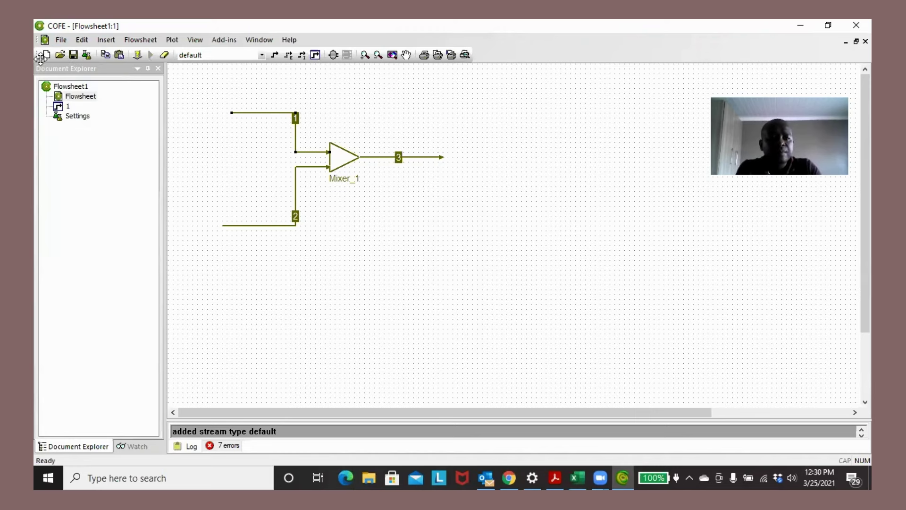
Add the alkanes property package from TEA (CAPE-OPEN 1.1) in the flowsheet configuration and assign it to the default stream type
{"action": "left_click", "coordinate": [87, 56]}
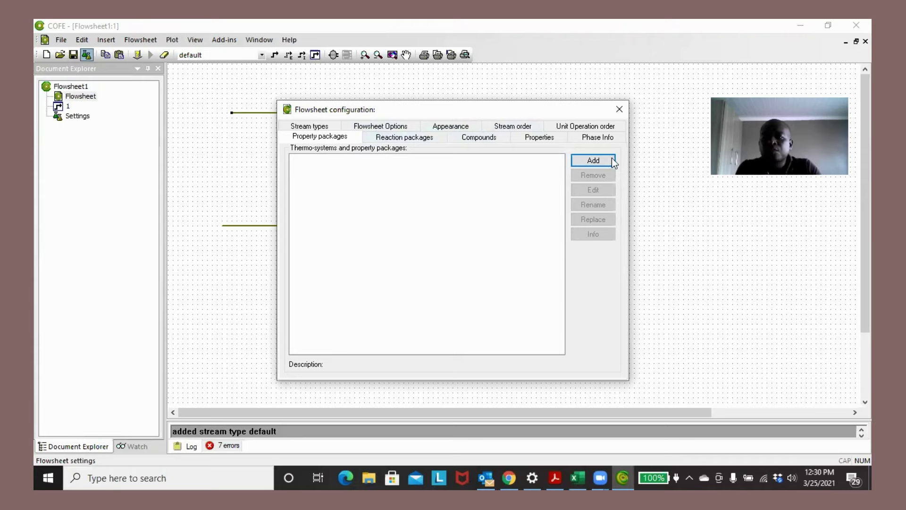
{"action": "left_click", "coordinate": [594, 160]}
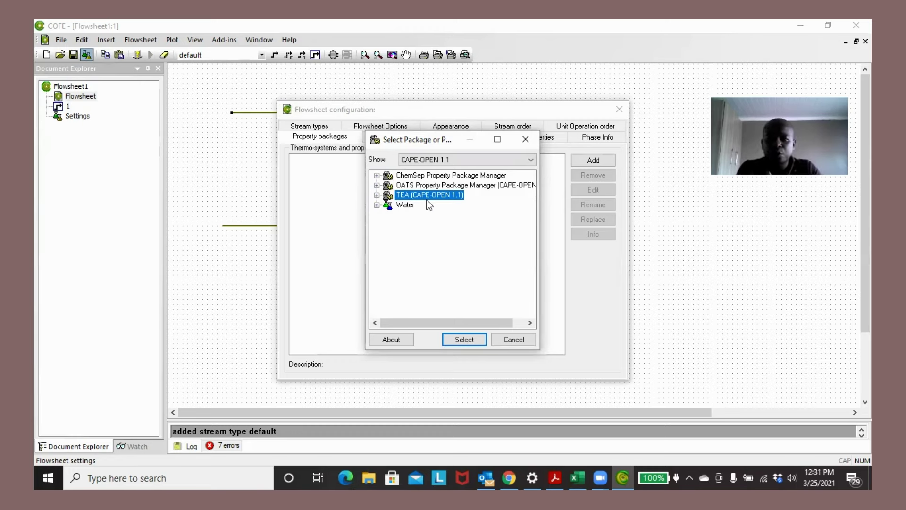
{"action": "left_click", "coordinate": [456, 341]}
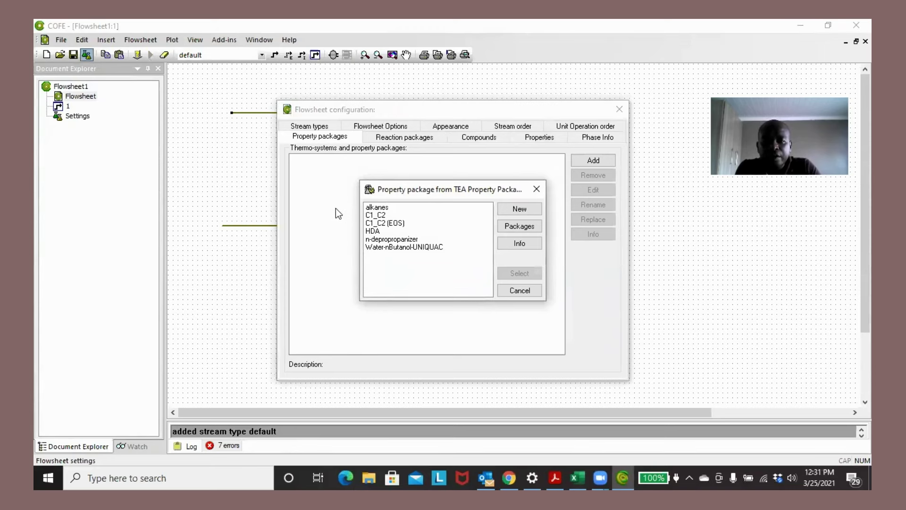
{"action": "double_click", "coordinate": [372, 209]}
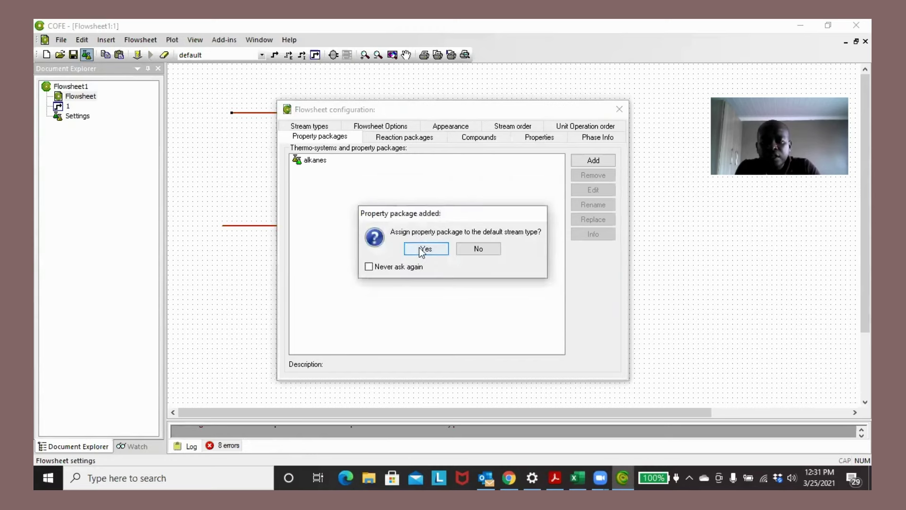
{"action": "left_click", "coordinate": [427, 249]}
Examine the compounds in the alkanes property package and close its definition without changes
{"action": "left_click", "coordinate": [306, 160]}
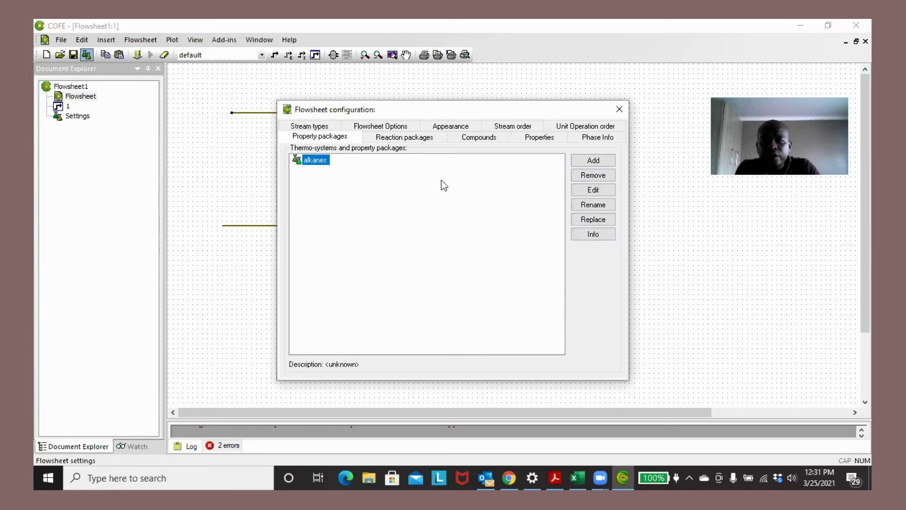
{"action": "left_click", "coordinate": [593, 190]}
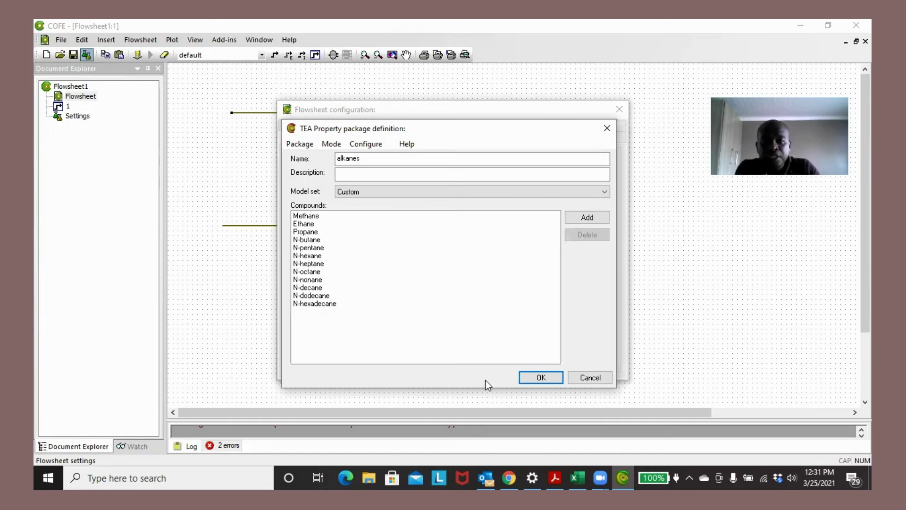
{"action": "left_click", "coordinate": [584, 380]}
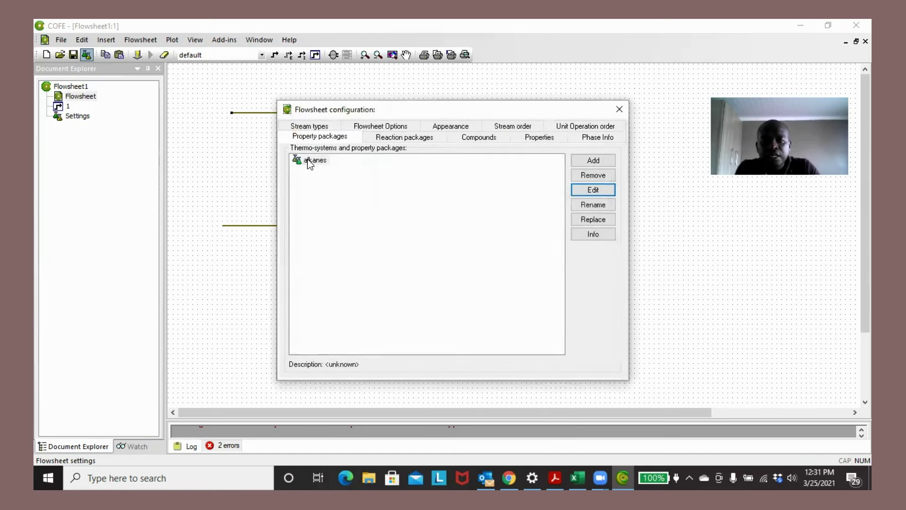
Remove the alkanes property package together with its compounds
{"action": "left_click", "coordinate": [309, 161]}
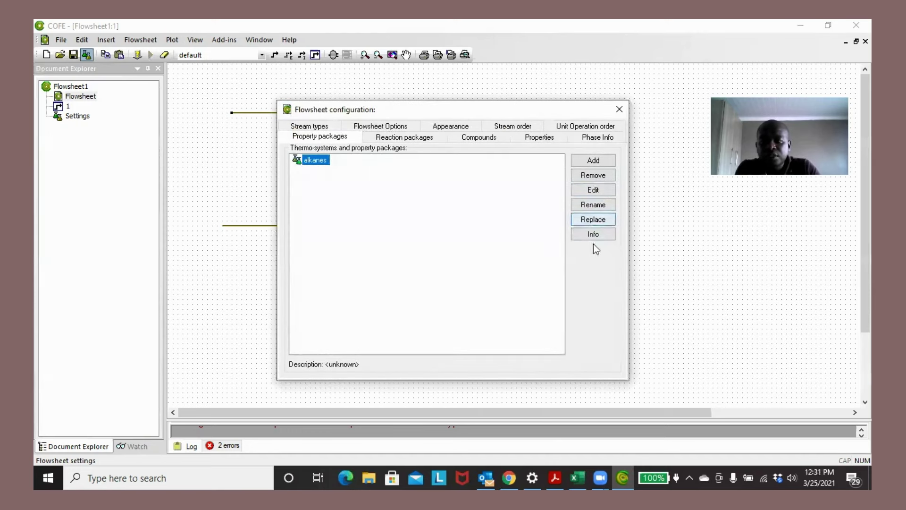
{"action": "left_click", "coordinate": [593, 176]}
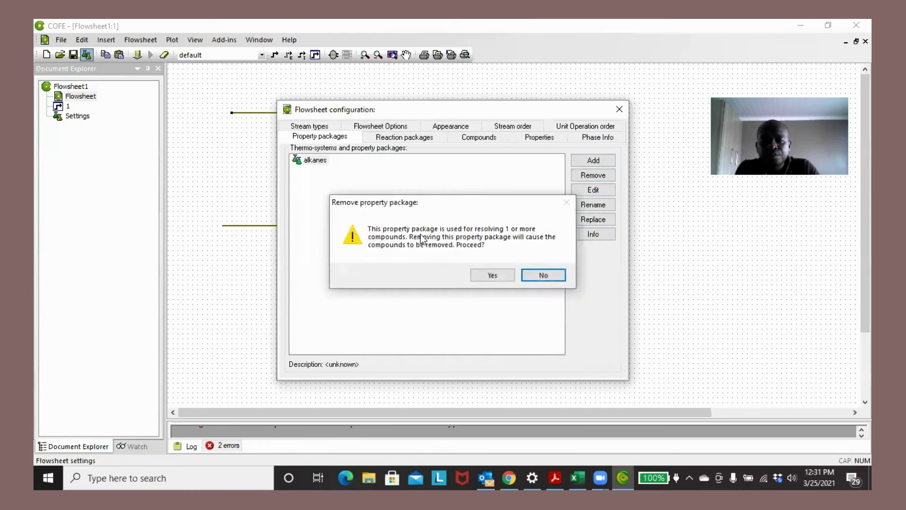
{"action": "left_click", "coordinate": [482, 273]}
{"action": "left_click", "coordinate": [491, 280]}
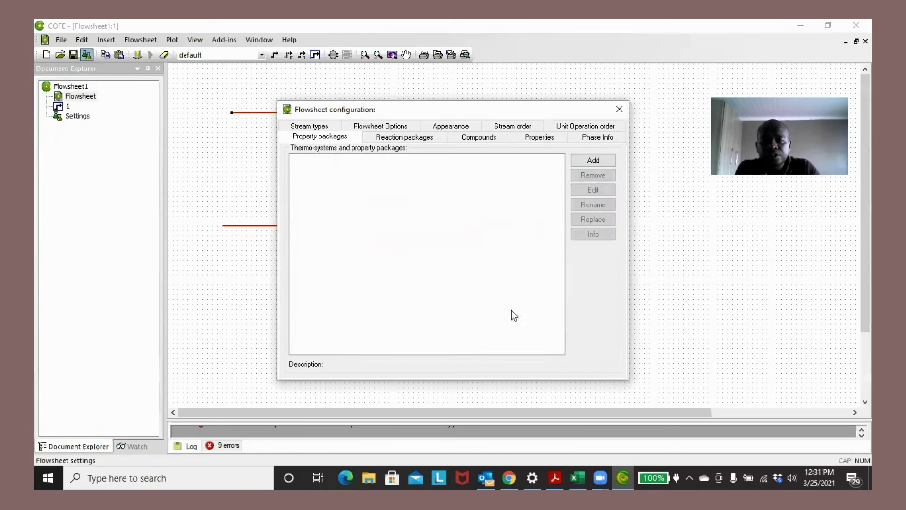
Add the HDA property package from TEA and assign it to the default stream type
{"action": "left_click", "coordinate": [578, 162]}
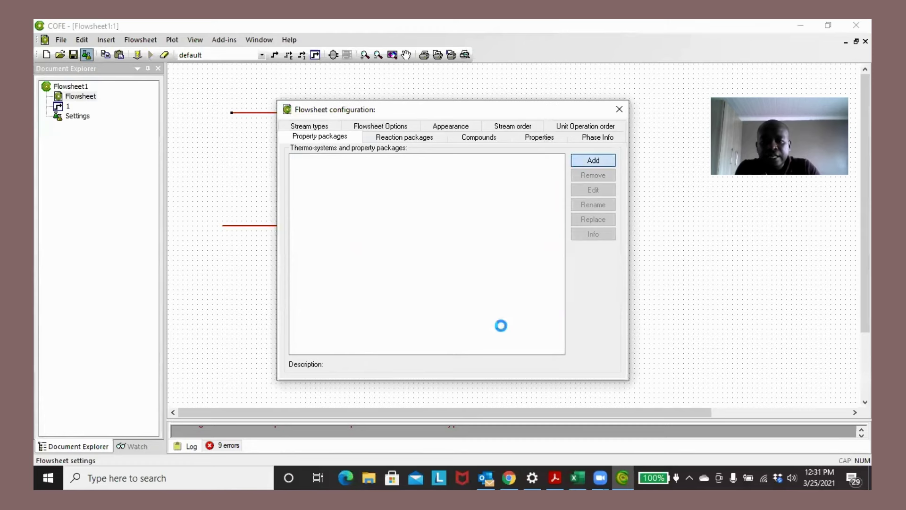
{"action": "left_click", "coordinate": [463, 344]}
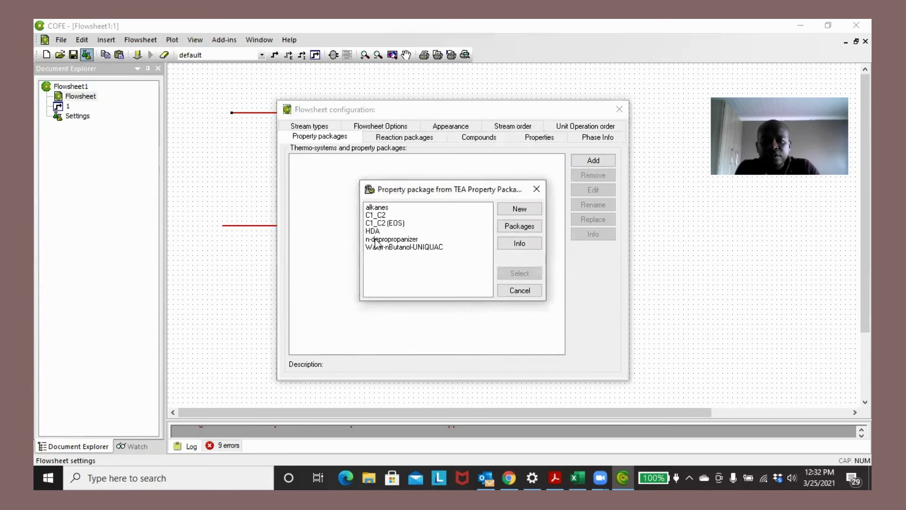
{"action": "left_click", "coordinate": [372, 230]}
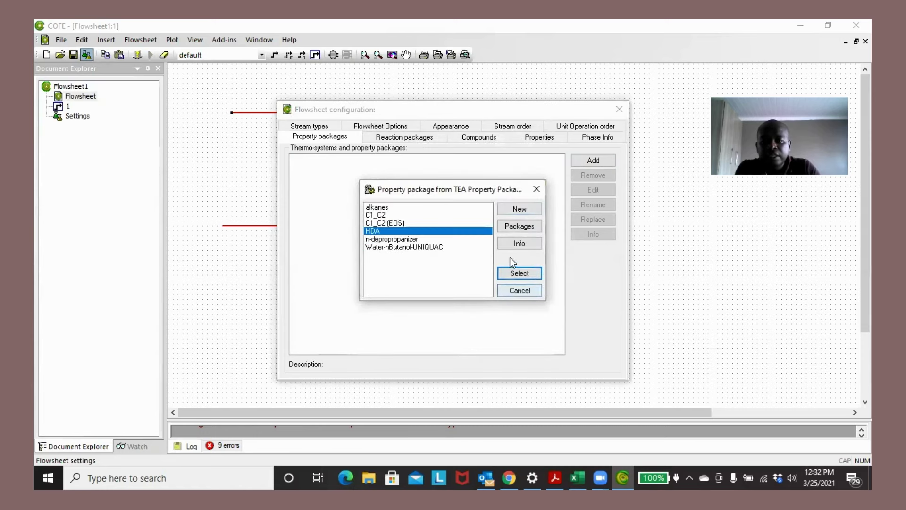
{"action": "left_click", "coordinate": [510, 275]}
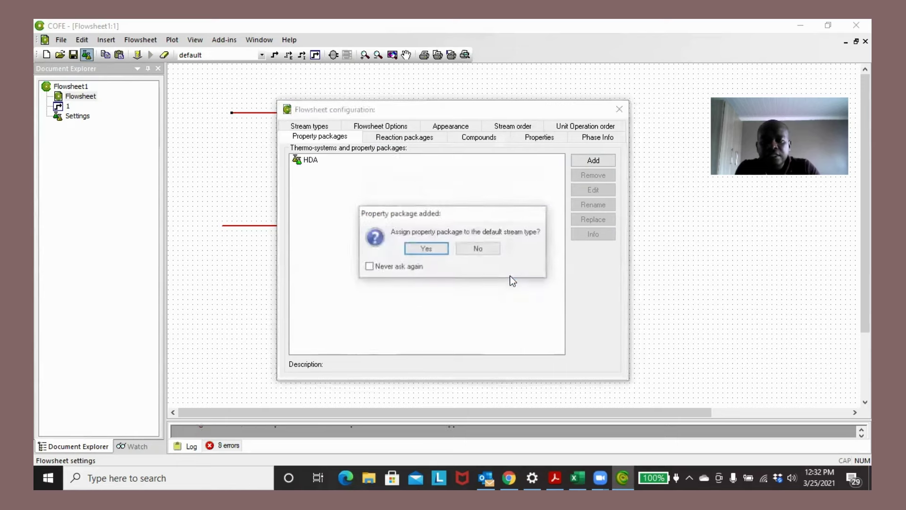
{"action": "left_click", "coordinate": [440, 251]}
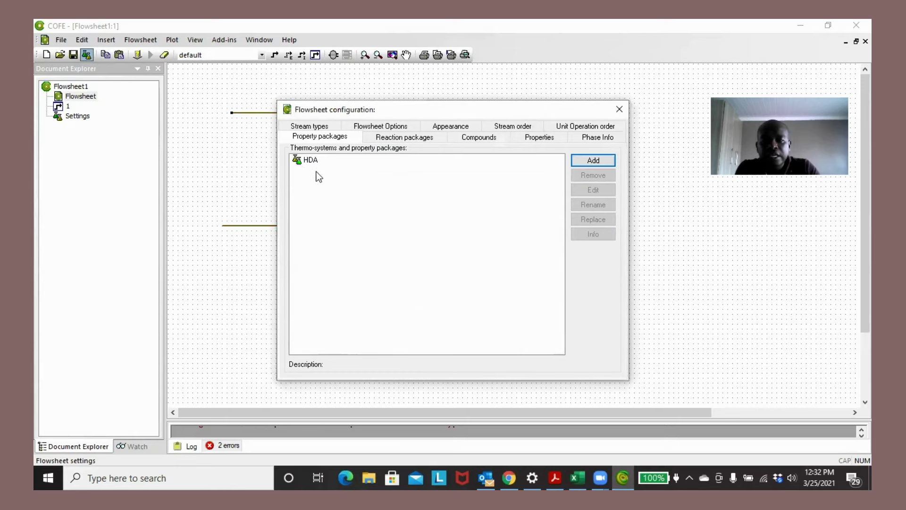
Examine the compounds in the HDA property package and close the flowsheet configuration without changes
{"action": "double_click", "coordinate": [308, 160]}
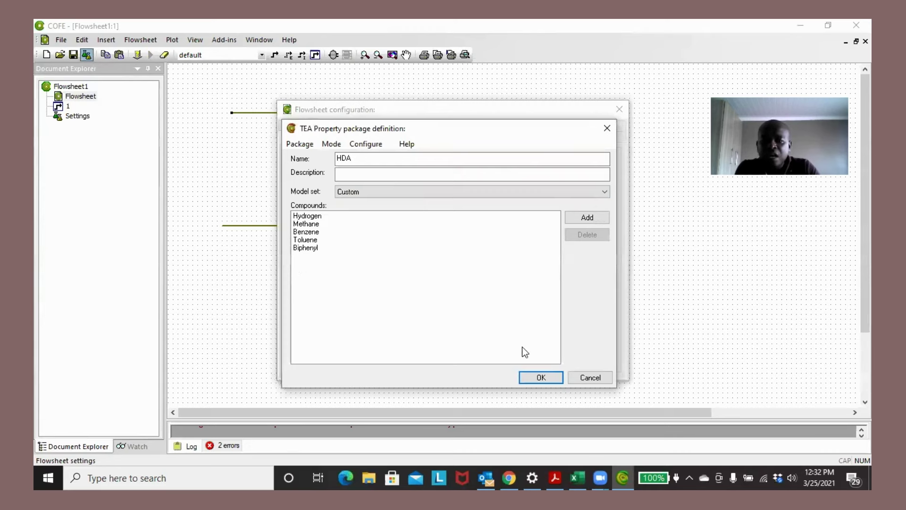
{"action": "left_click", "coordinate": [532, 378]}
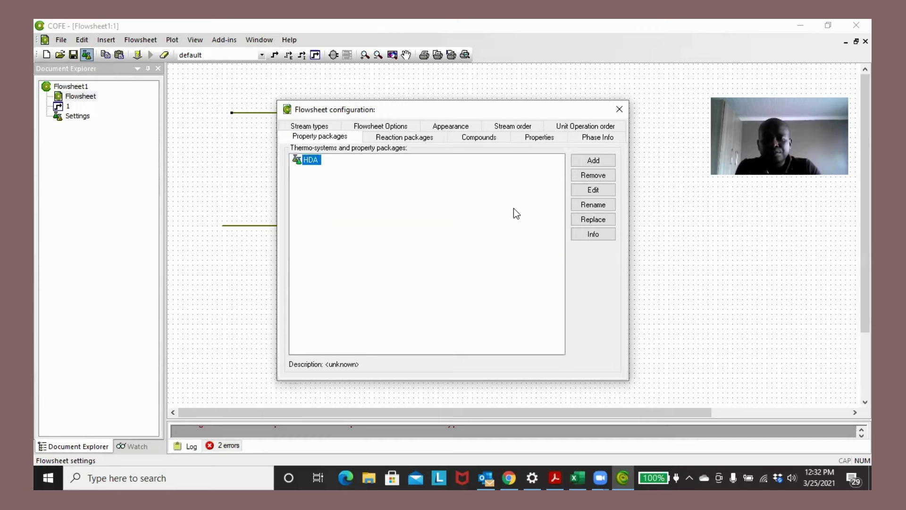
{"action": "left_click", "coordinate": [309, 161]}
{"action": "double_click", "coordinate": [309, 161]}
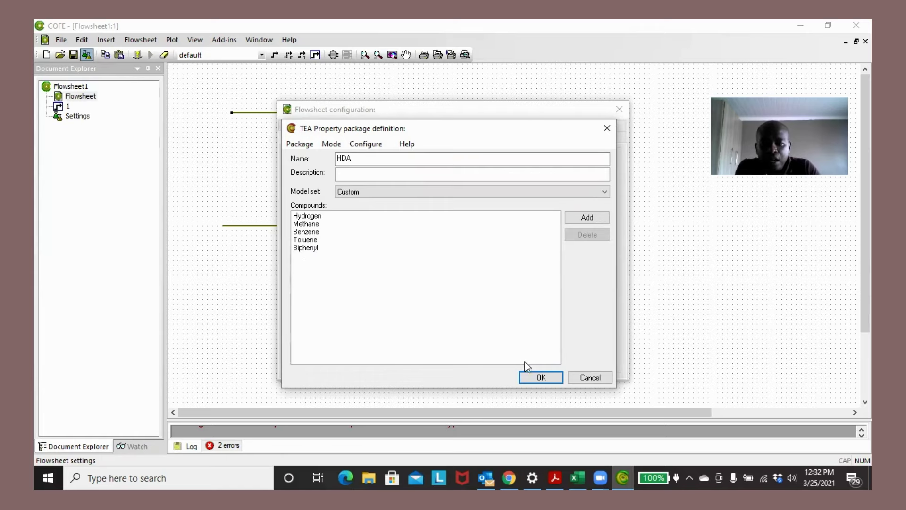
{"action": "left_click", "coordinate": [533, 376]}
{"action": "left_click", "coordinate": [619, 109]}
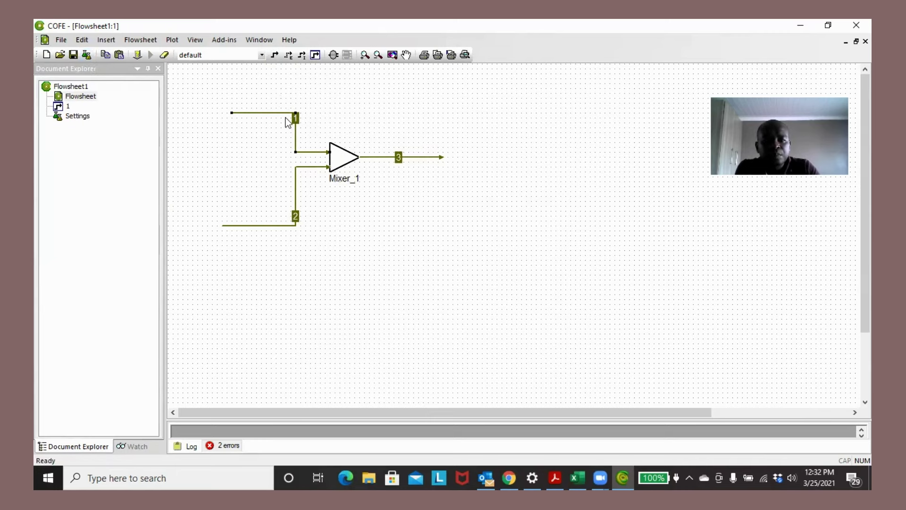
Edit the HDA property package and add Water (H2O) from the ChemSep1 compound database
{"action": "left_click", "coordinate": [86, 55]}
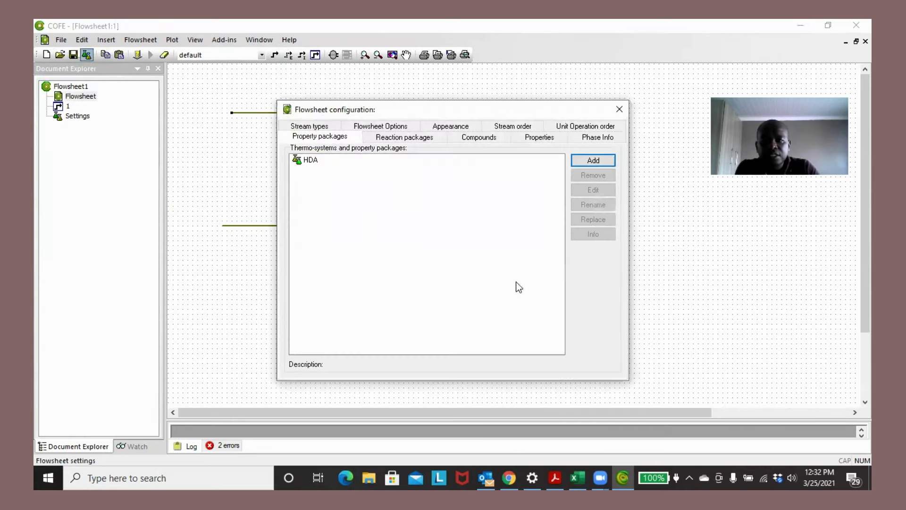
{"action": "left_click", "coordinate": [308, 160]}
{"action": "left_click", "coordinate": [592, 189]}
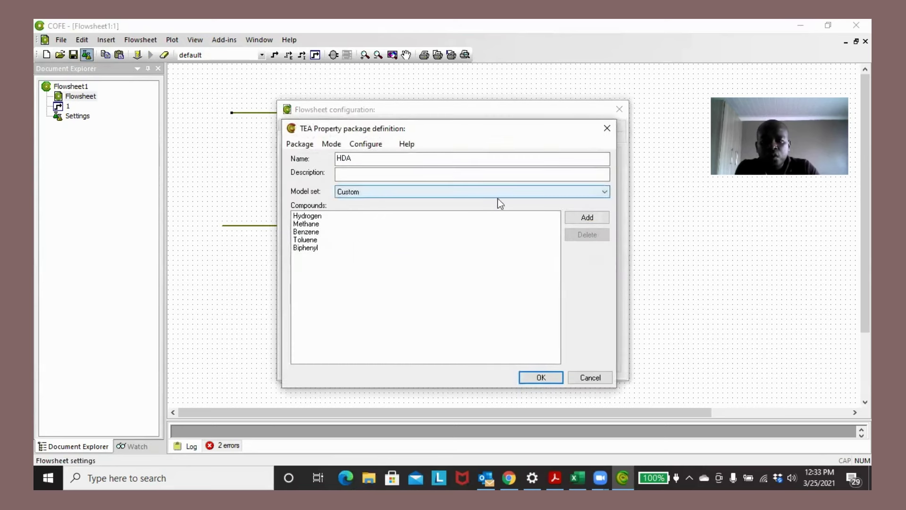
{"action": "left_click", "coordinate": [596, 217]}
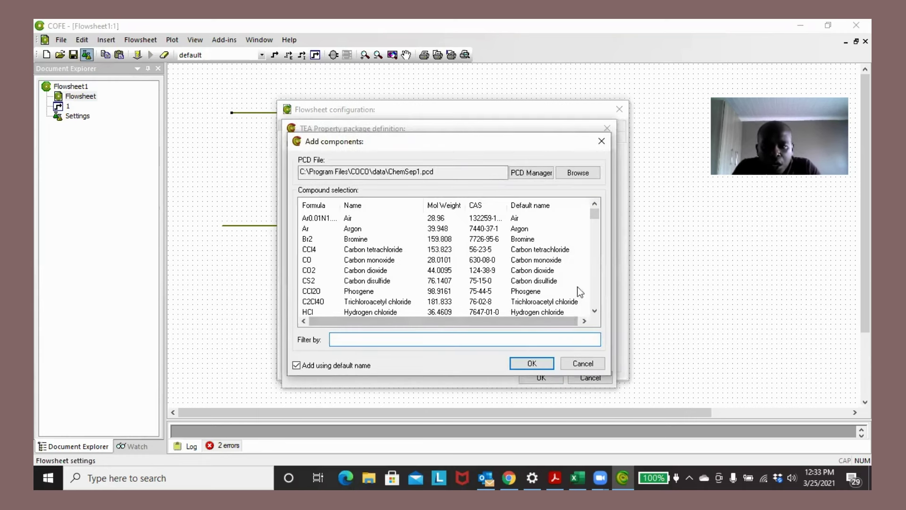
{"action": "left_click", "coordinate": [595, 310]}
{"action": "left_click", "coordinate": [595, 310]}
{"action": "left_click", "coordinate": [595, 310]}
{"action": "left_click", "coordinate": [595, 310]}
{"action": "left_click", "coordinate": [595, 310]}
{"action": "left_click", "coordinate": [594, 310]}
{"action": "left_click", "coordinate": [595, 311]}
{"action": "left_click", "coordinate": [595, 310]}
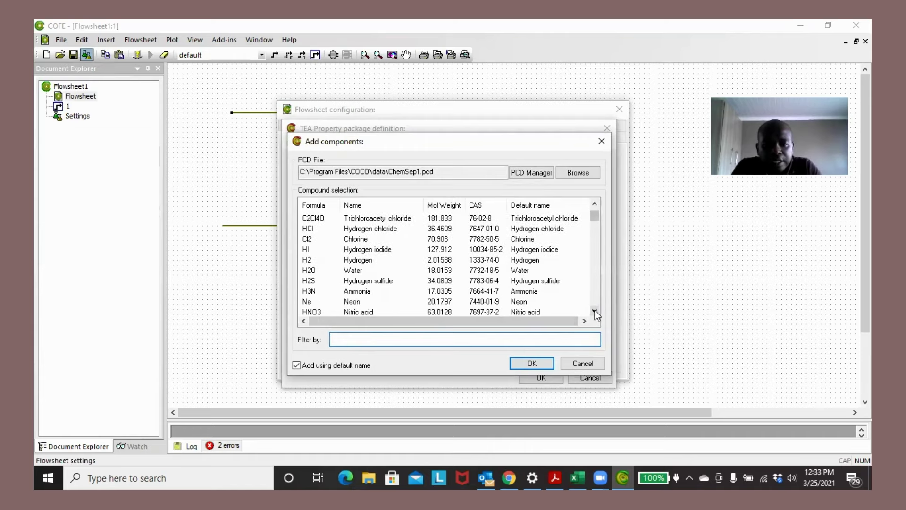
{"action": "left_click", "coordinate": [309, 271]}
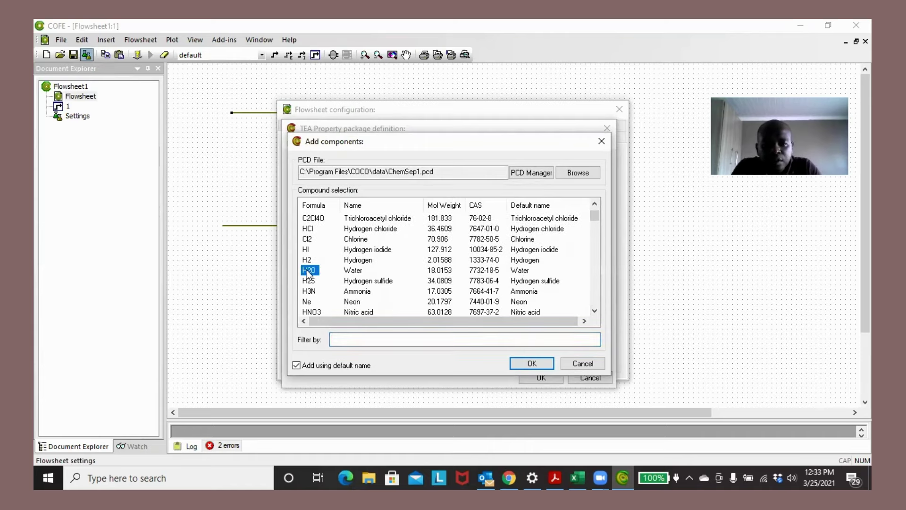
{"action": "left_click", "coordinate": [525, 364]}
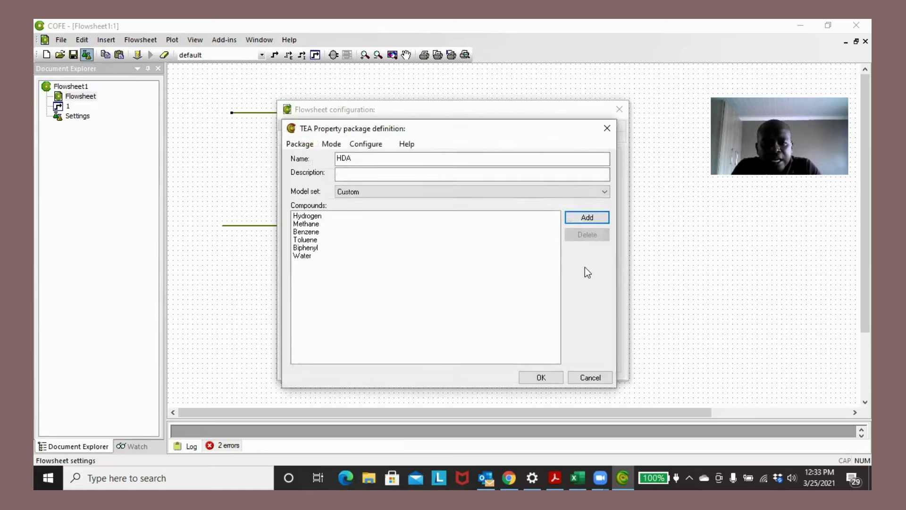
Add Carbon monoxide to the HDA package, accept the mapping as new compounds, and close the flowsheet configuration
{"action": "left_click", "coordinate": [573, 218]}
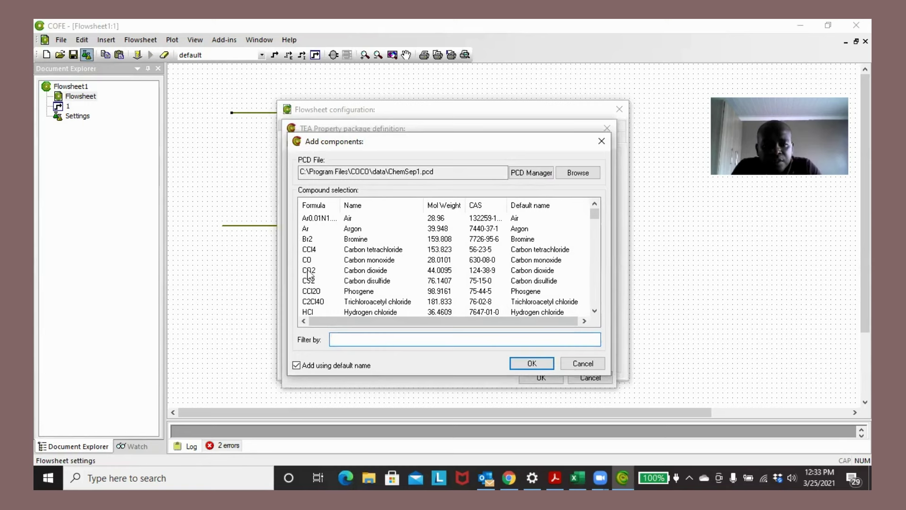
{"action": "left_click", "coordinate": [310, 259]}
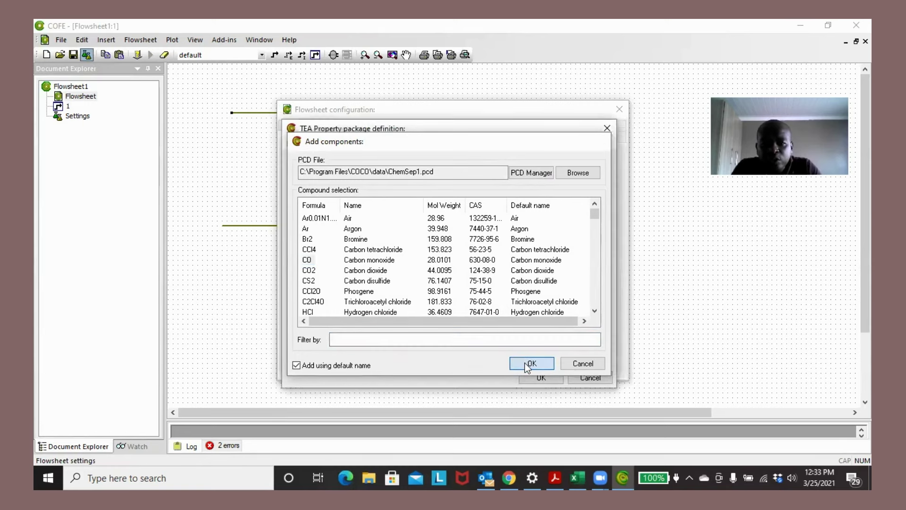
{"action": "left_click", "coordinate": [525, 363]}
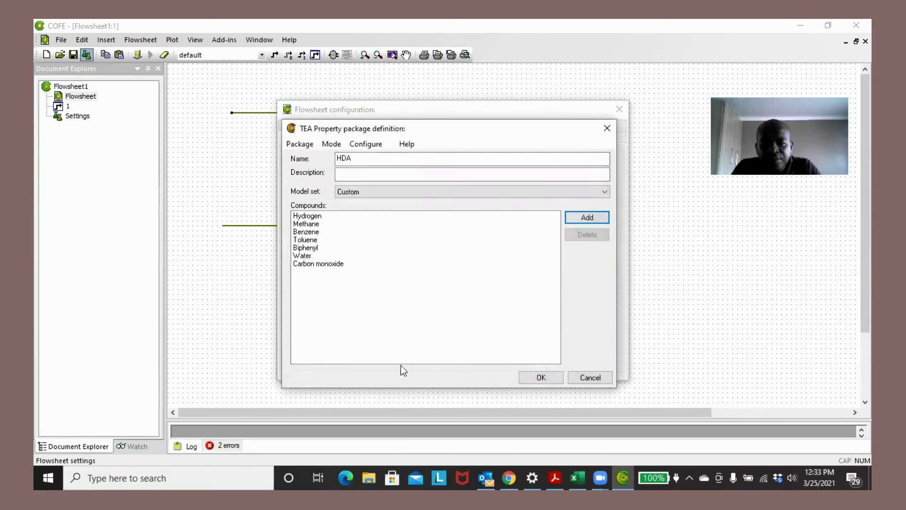
{"action": "left_click", "coordinate": [543, 378]}
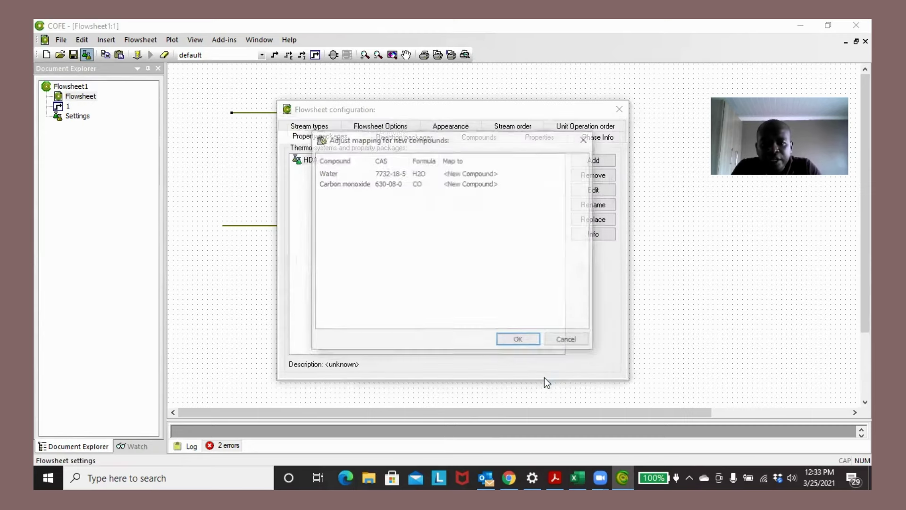
{"action": "left_click", "coordinate": [517, 340]}
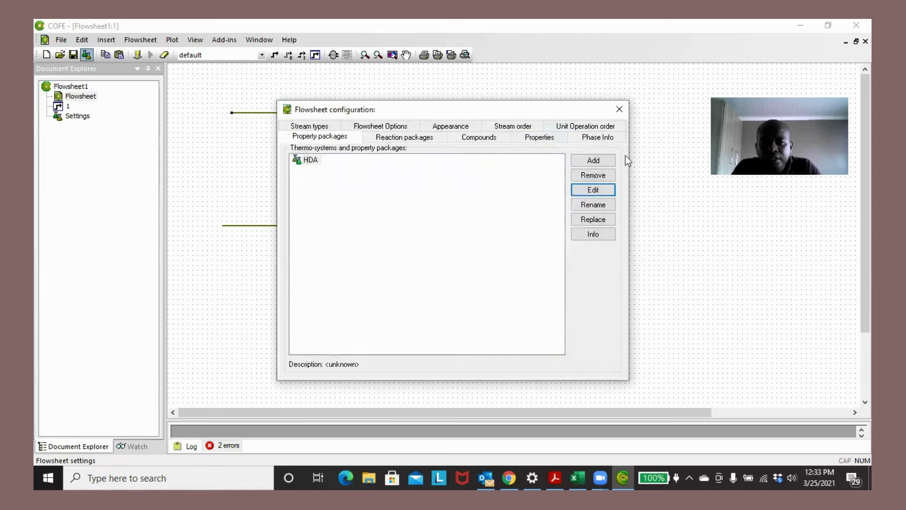
{"action": "left_click", "coordinate": [622, 110]}
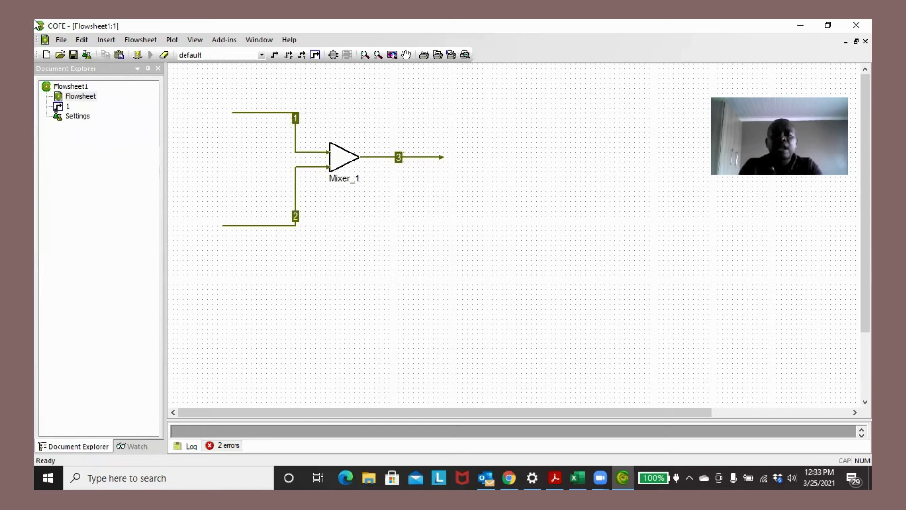
Open feed stream 1, change its pressure unit to bar and set the pressure to 3 bar
{"action": "double_click", "coordinate": [242, 113]}
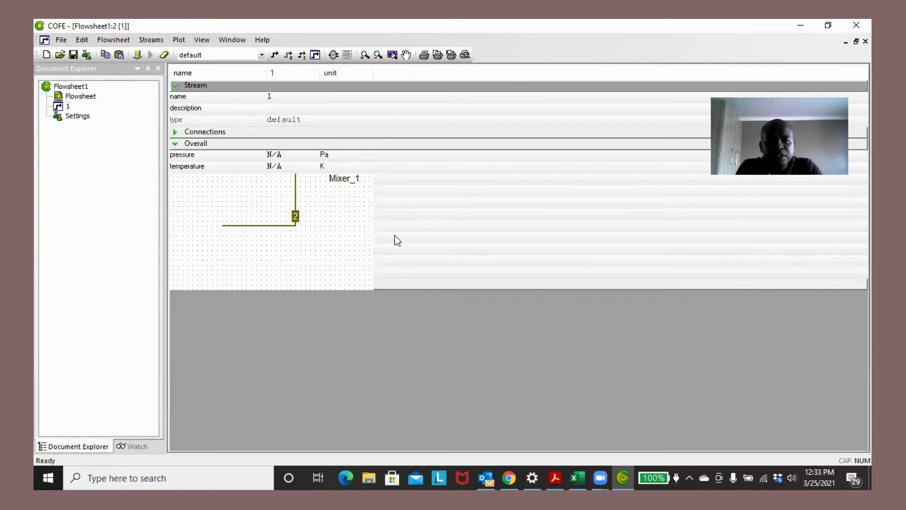
{"action": "left_click", "coordinate": [321, 157]}
{"action": "left_click", "coordinate": [349, 173]}
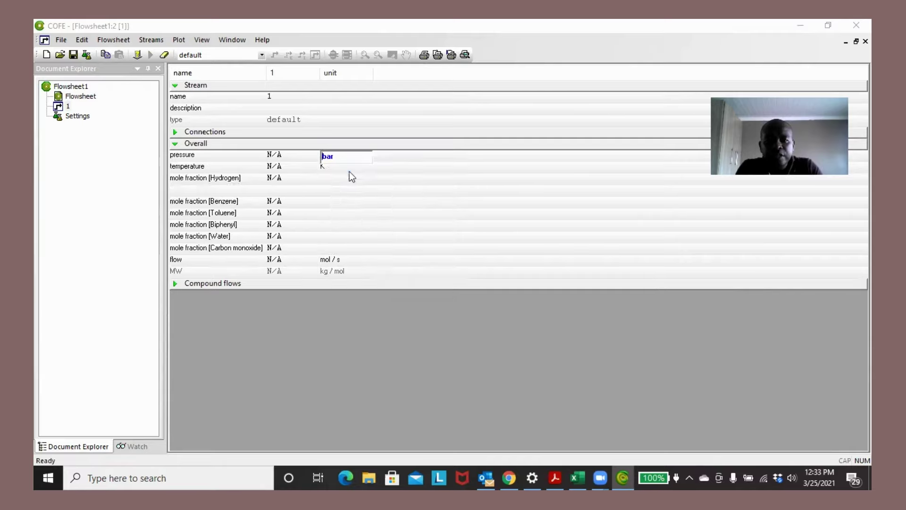
{"action": "left_click", "coordinate": [275, 156]}
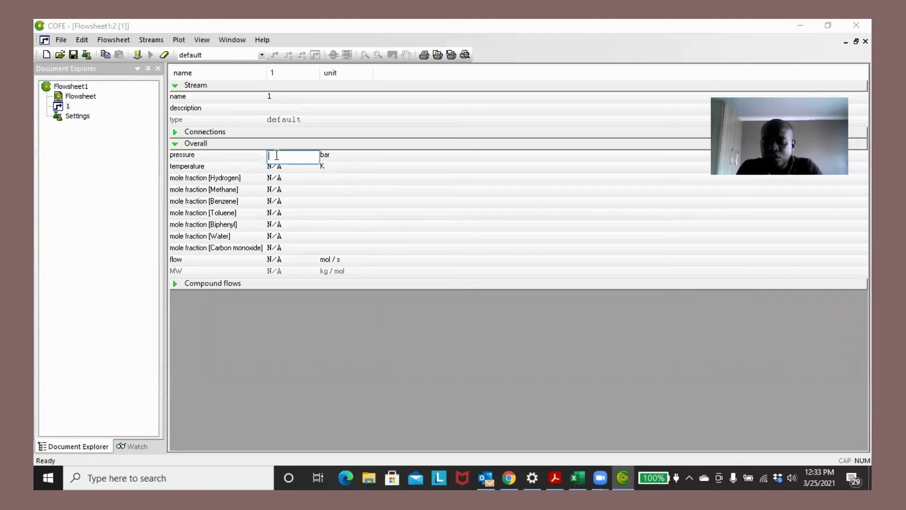
{"action": "type", "text": "3"}
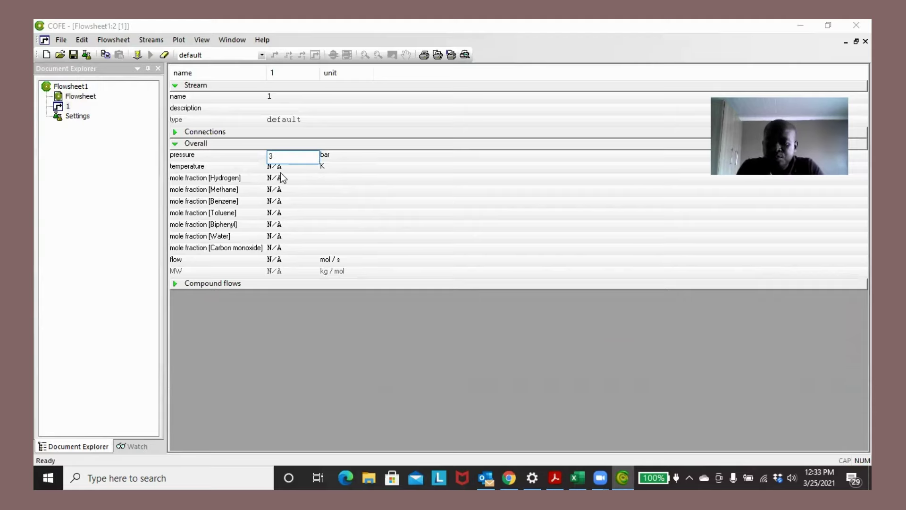
Set stream 1's temperature to 298.15 K and open its hydrogen mole fraction for editing
{"action": "left_click", "coordinate": [277, 168]}
{"action": "left_click", "coordinate": [277, 168]}
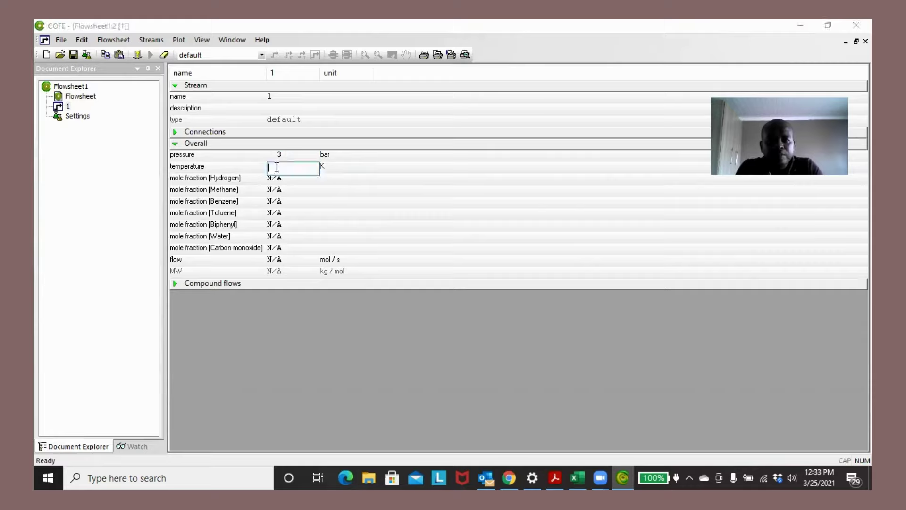
{"action": "type", "text": "2"}
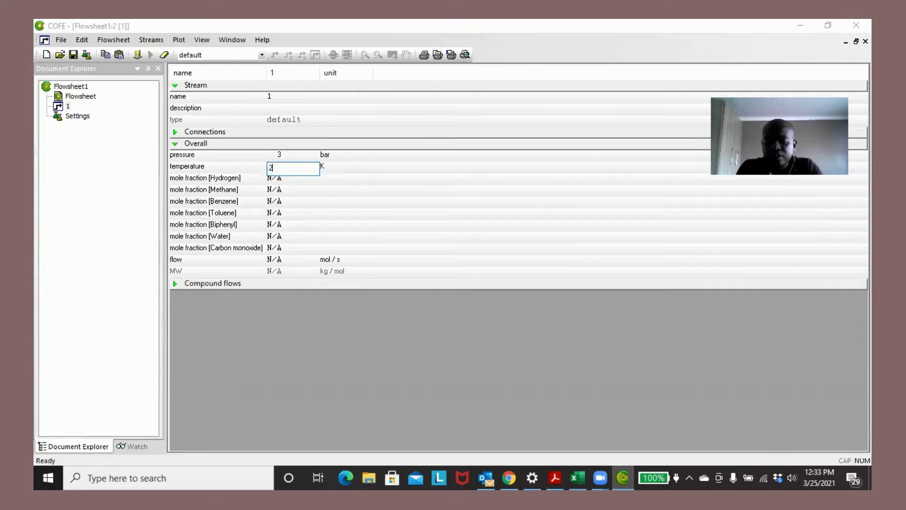
{"action": "type", "text": "98.15"}
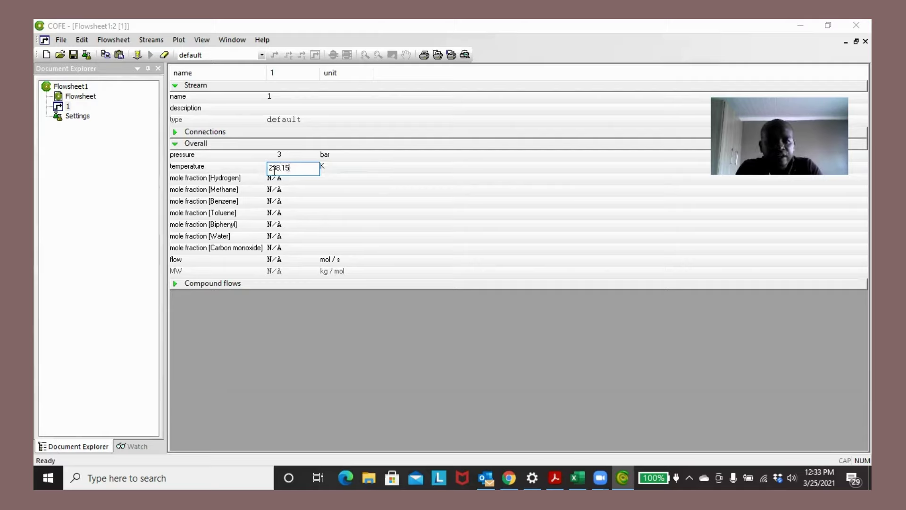
{"action": "key", "text": "Return"}
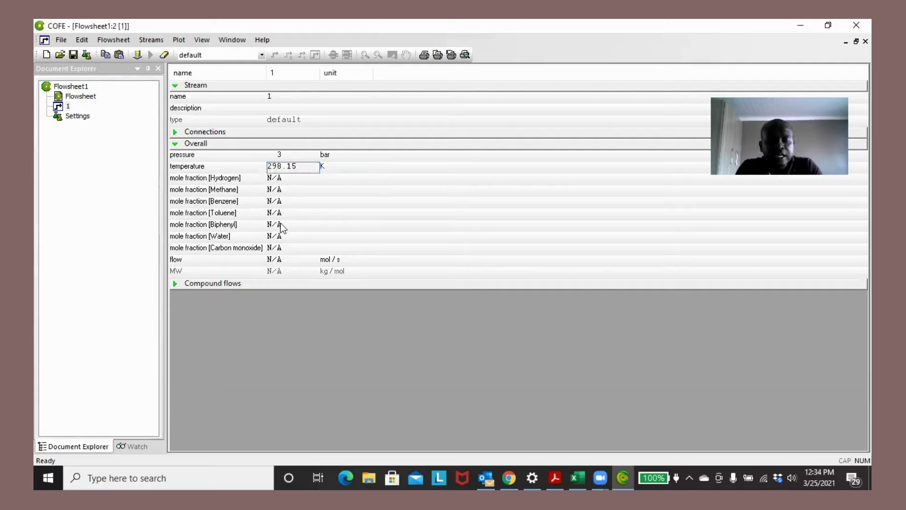
{"action": "left_click", "coordinate": [275, 240]}
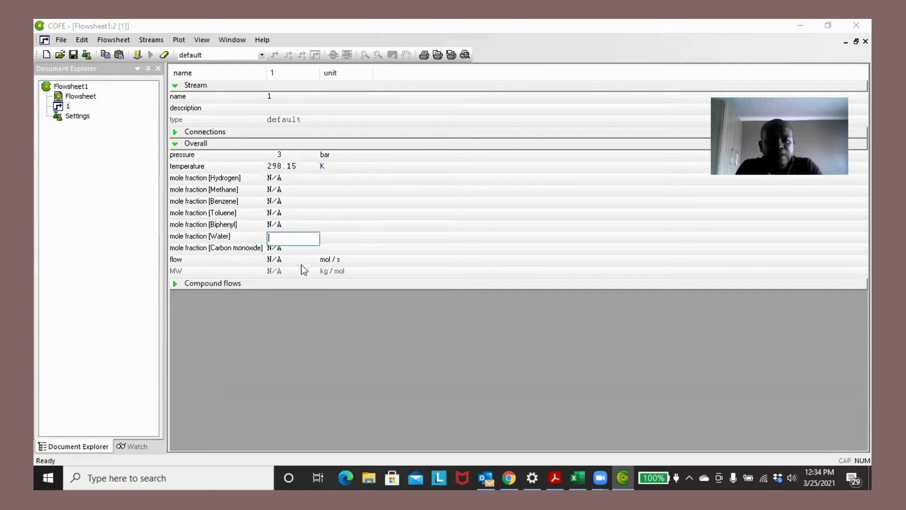
{"action": "double_click", "coordinate": [279, 182]}
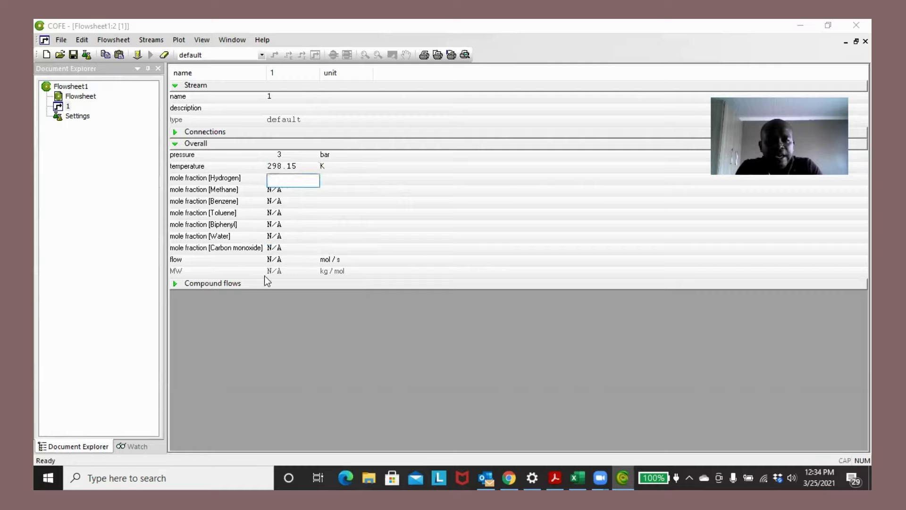
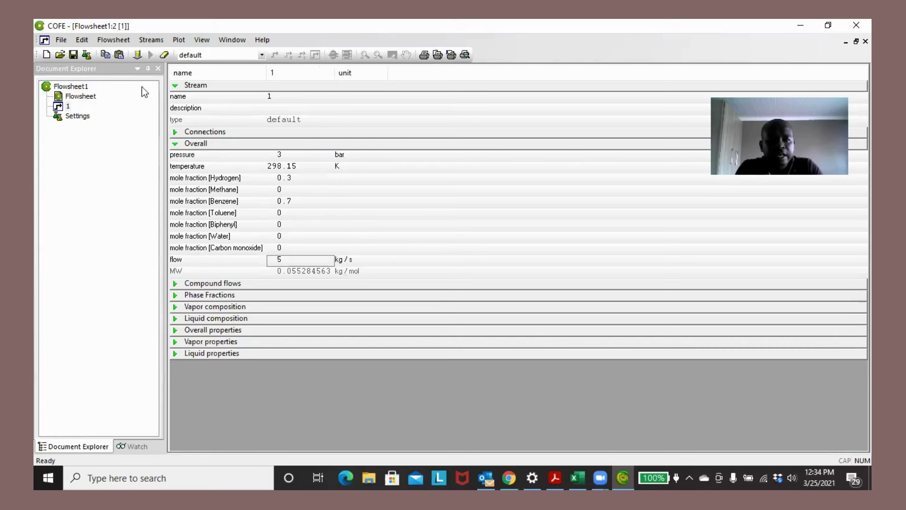
Return to the flowsheet, open feed stream 2, and set its pressure to 3 bar and temperature to 298.15 K
{"action": "double_click", "coordinate": [79, 97]}
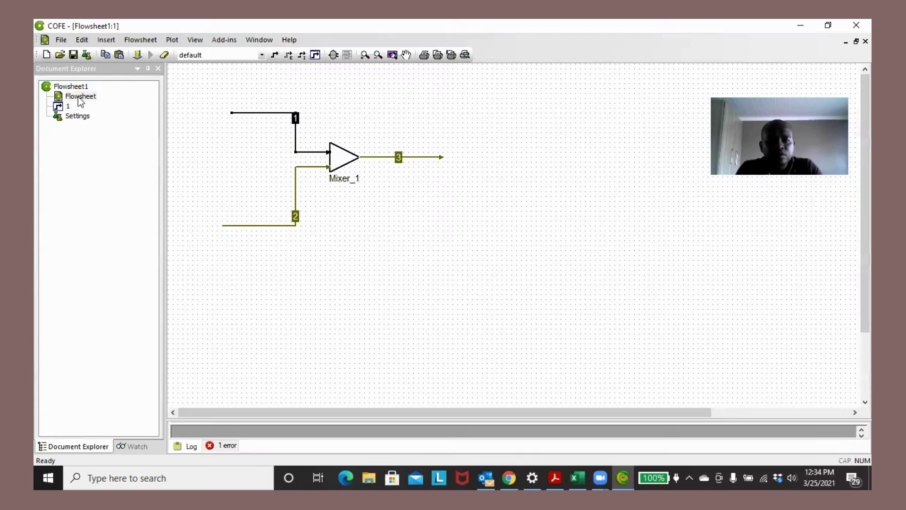
{"action": "double_click", "coordinate": [244, 225]}
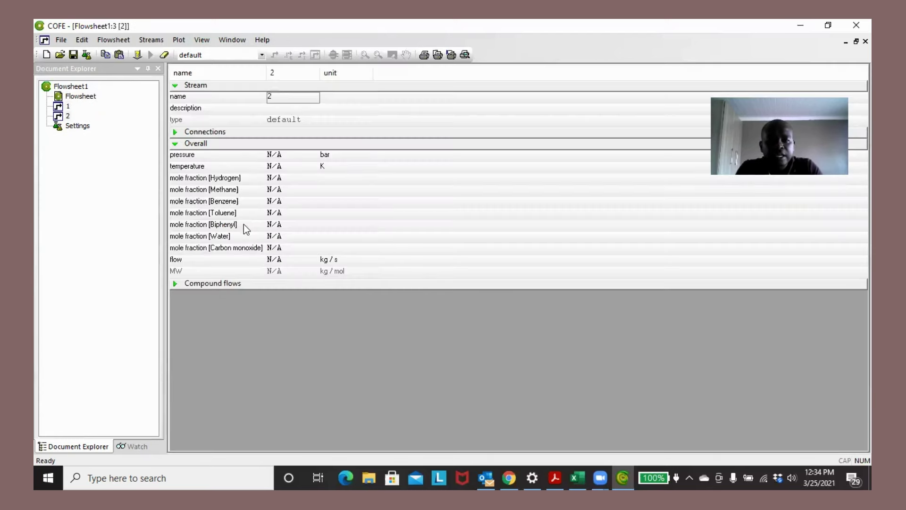
{"action": "left_click", "coordinate": [275, 155]}
{"action": "type", "text": "3"}
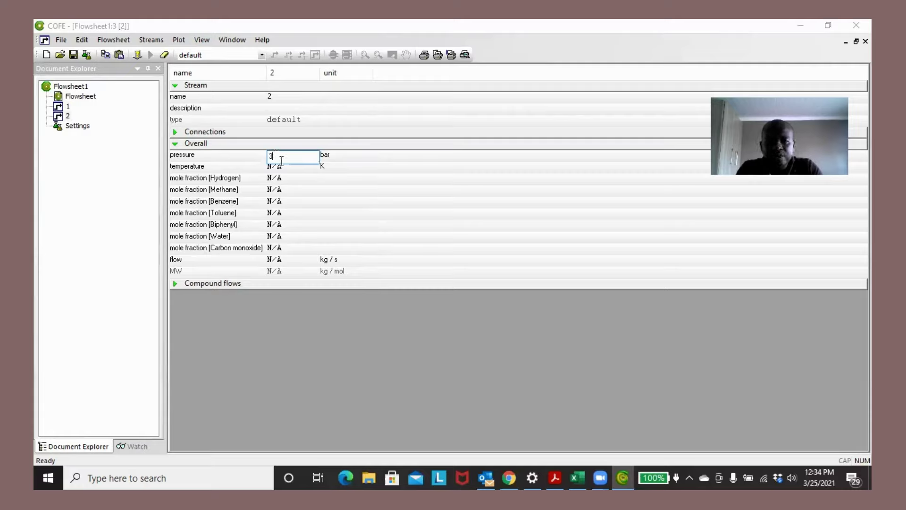
{"action": "left_click", "coordinate": [275, 167]}
{"action": "type", "text": "2"}
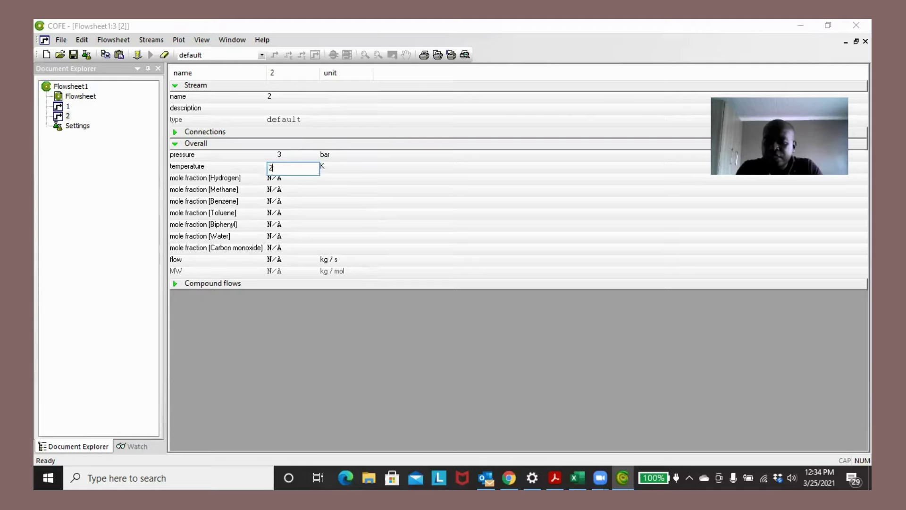
{"action": "type", "text": "98.15"}
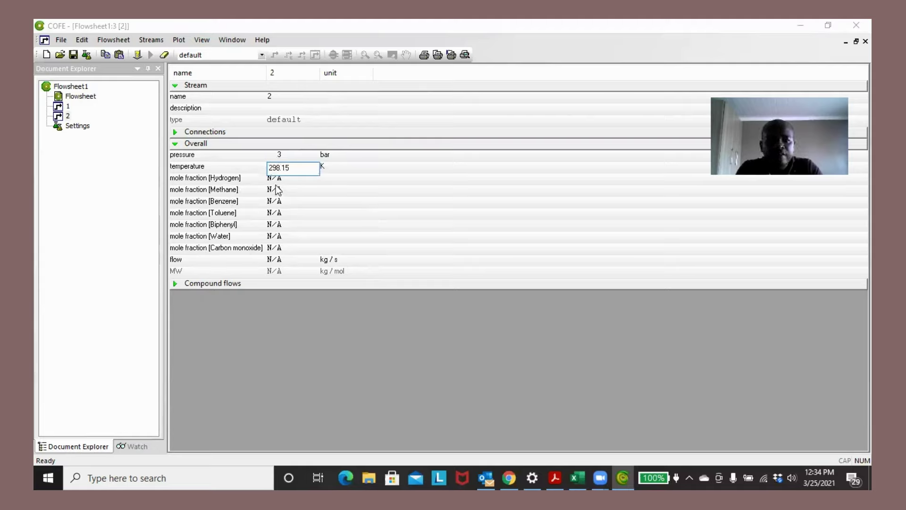
{"action": "key", "text": "Return"}
Set stream 2's hydrogen, methane and benzene mole fractions to 0
{"action": "left_click", "coordinate": [278, 180]}
{"action": "type", "text": "0"}
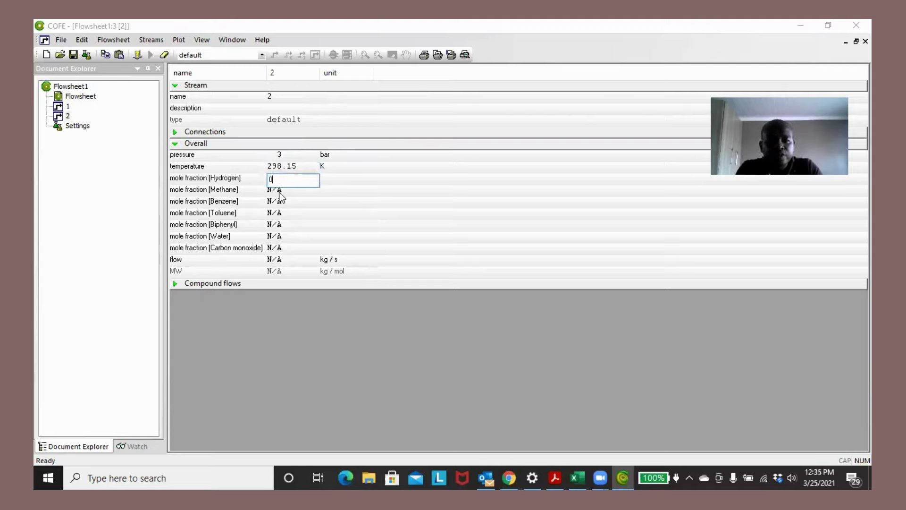
{"action": "key", "text": "Return"}
{"action": "left_click", "coordinate": [279, 191]}
{"action": "type", "text": "0"}
{"action": "key", "text": "Return"}
{"action": "left_click", "coordinate": [278, 202]}
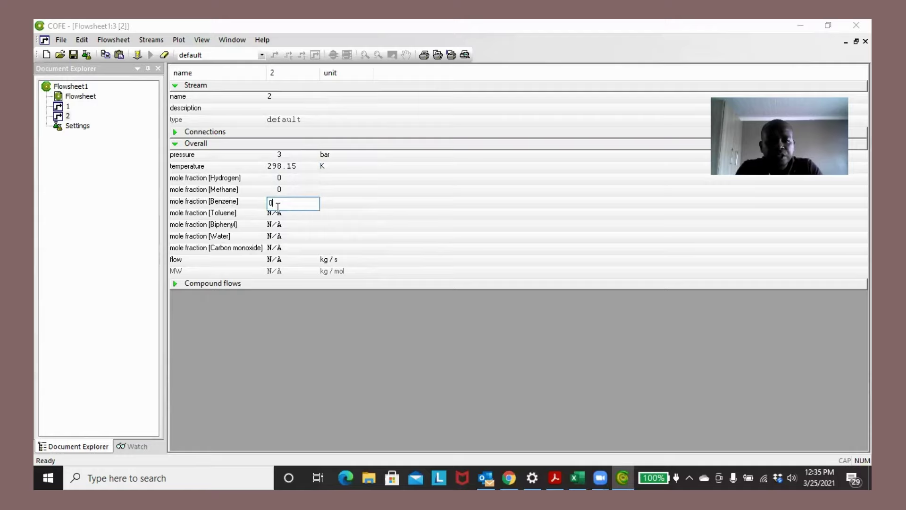
{"action": "type", "text": "0"}
{"action": "key", "text": "Return"}
Set the toluene and biphenyl mole fractions of stream 2 to 0
{"action": "left_click", "coordinate": [278, 214]}
{"action": "type", "text": "0"}
{"action": "key", "text": "Return"}
{"action": "left_click", "coordinate": [279, 226]}
{"action": "type", "text": "0"}
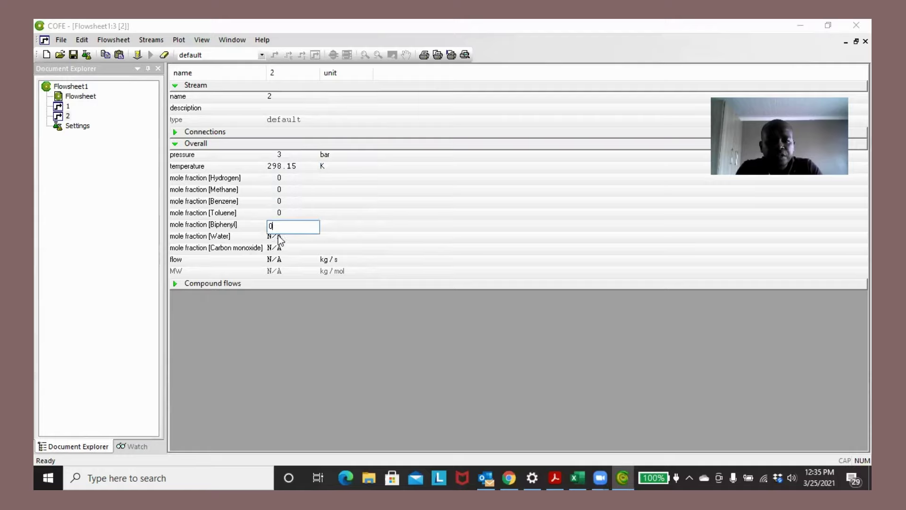
{"action": "key", "text": "Return"}
Complete stream 2's composition with a water mole fraction of 1 and a carbon monoxide mole fraction of 0
{"action": "left_click", "coordinate": [279, 238]}
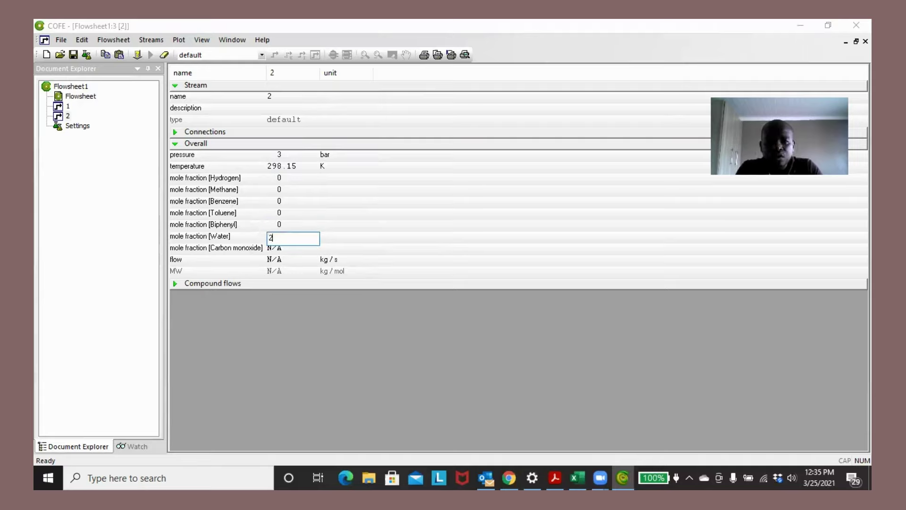
{"action": "type", "text": "1"}
{"action": "key", "text": "Return"}
{"action": "left_click", "coordinate": [271, 249]}
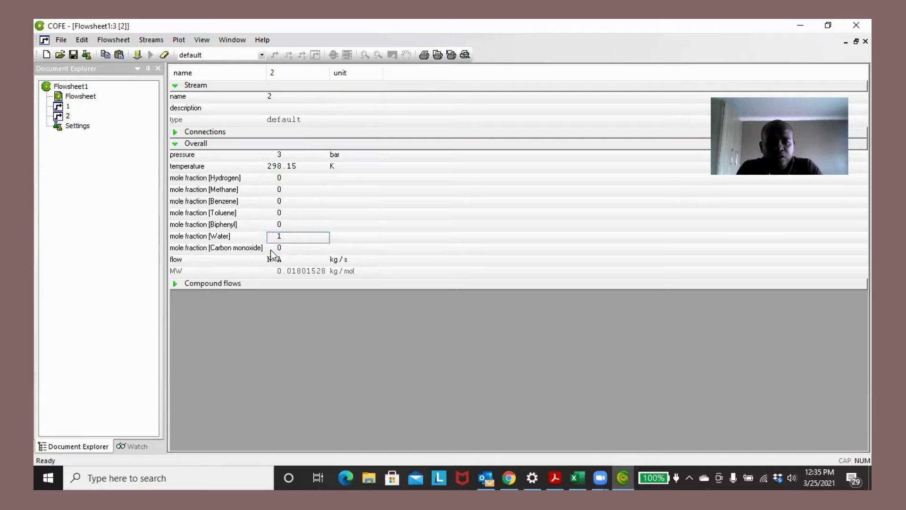
{"action": "type", "text": "0"}
{"action": "key", "text": "Return"}
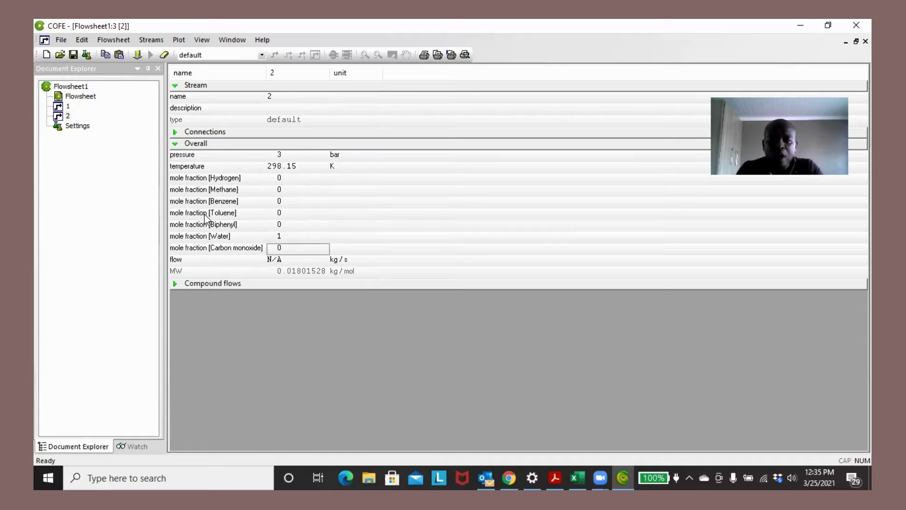
Change stream 2's flow unit to kmol / s and set the flow to 3
{"action": "left_click", "coordinate": [344, 262]}
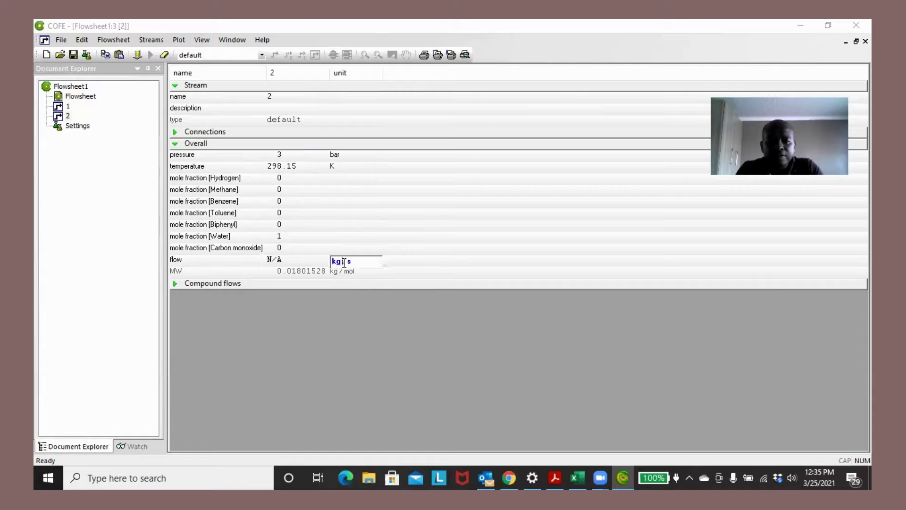
{"action": "left_click", "coordinate": [335, 261]}
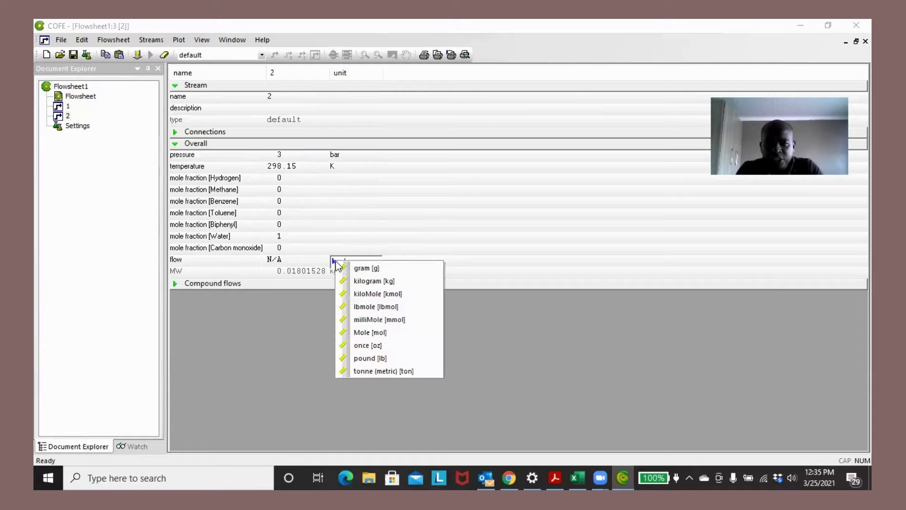
{"action": "left_click", "coordinate": [365, 293]}
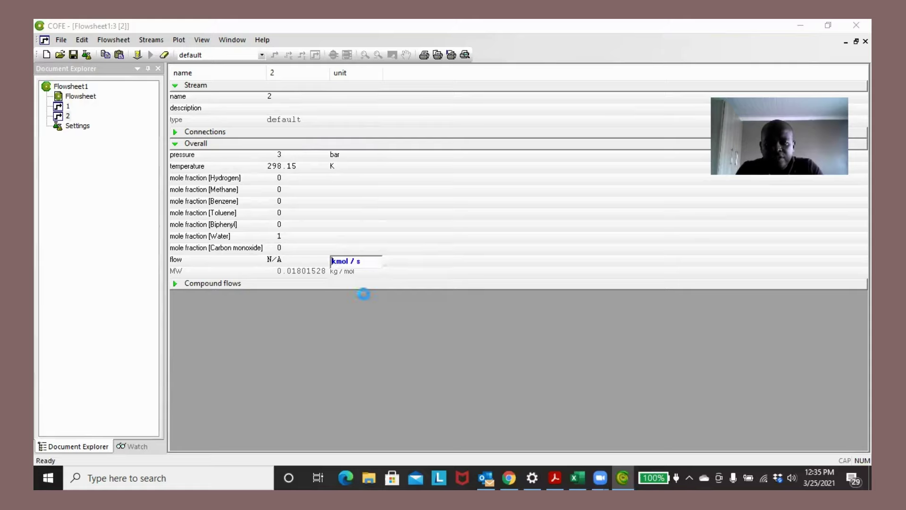
{"action": "left_click", "coordinate": [283, 260]}
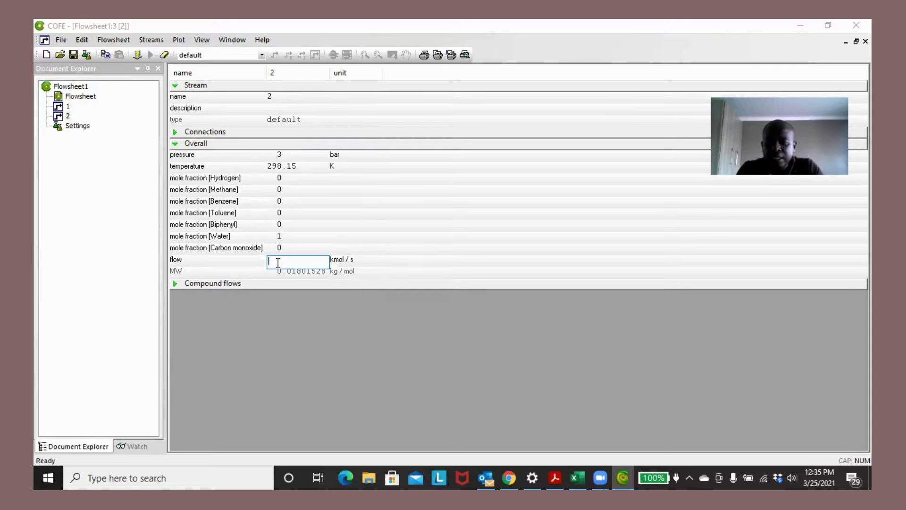
{"action": "type", "text": "3"}
Open feed stream 1 and set its flow to 3 kmol / s
{"action": "double_click", "coordinate": [61, 107]}
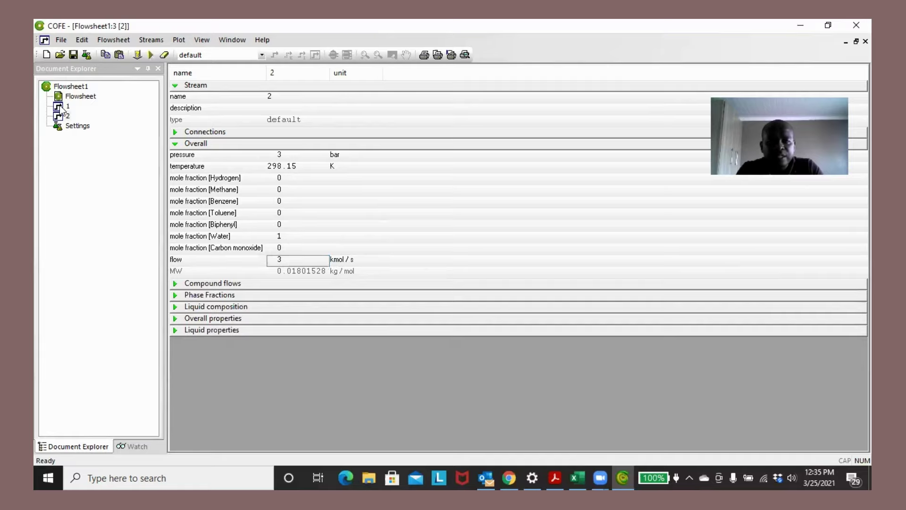
{"action": "left_click", "coordinate": [291, 262]}
{"action": "double_click", "coordinate": [291, 261]}
{"action": "type", "text": "3"}
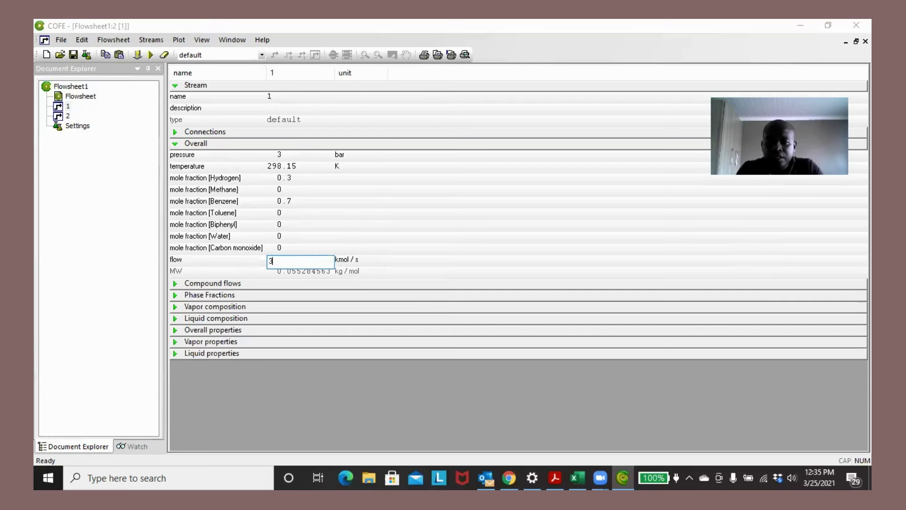
Return to the flowsheet, solve it, and open mixer outlet stream 3 to inspect its results
{"action": "double_click", "coordinate": [78, 97]}
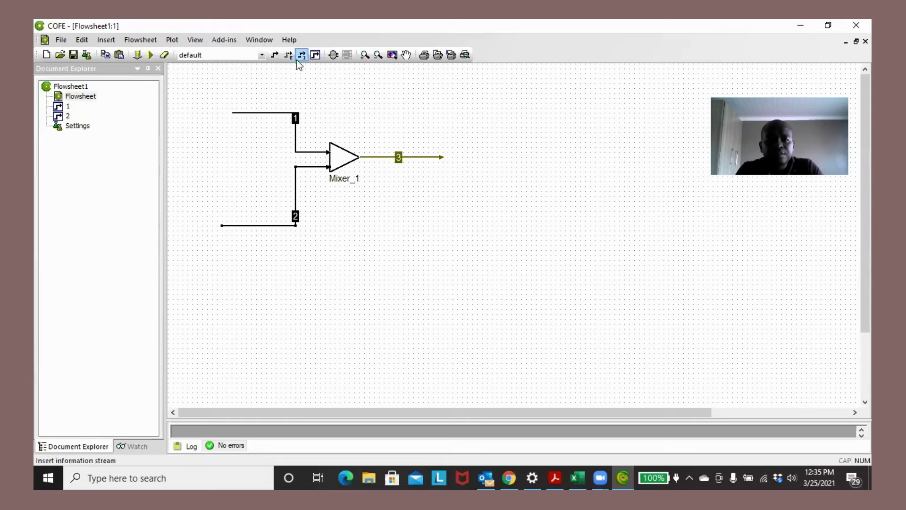
{"action": "left_click", "coordinate": [150, 55]}
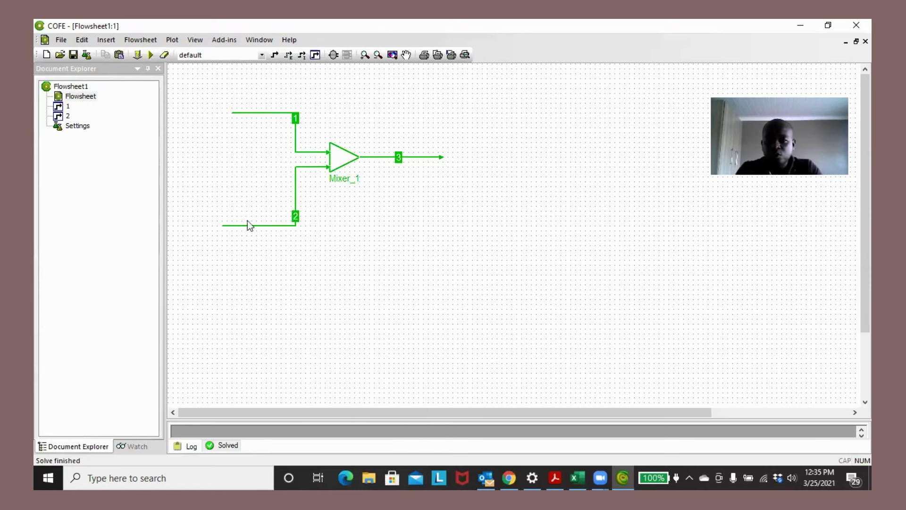
{"action": "left_click", "coordinate": [385, 157]}
{"action": "double_click", "coordinate": [385, 157]}
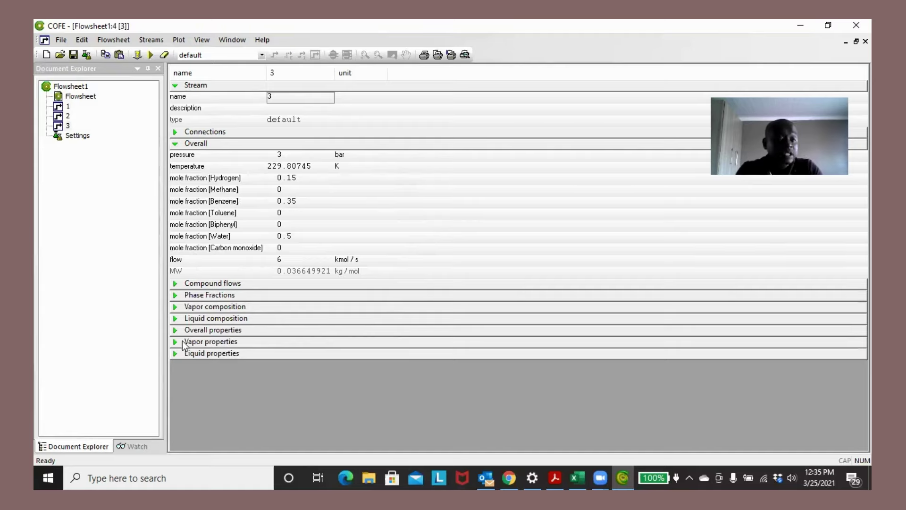
Return to the flowsheet and insert a HeaterCooler unit operation just beyond the end of stream 3
{"action": "double_click", "coordinate": [78, 99]}
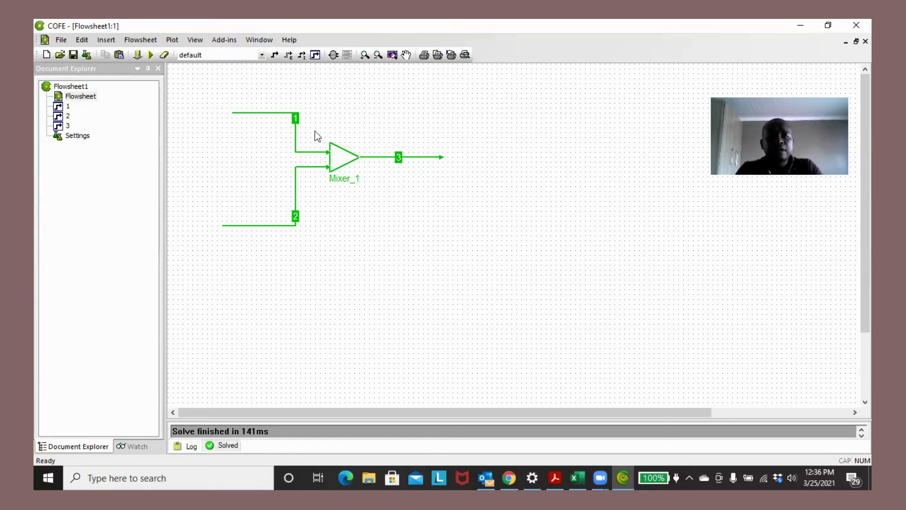
{"action": "left_click", "coordinate": [333, 55]}
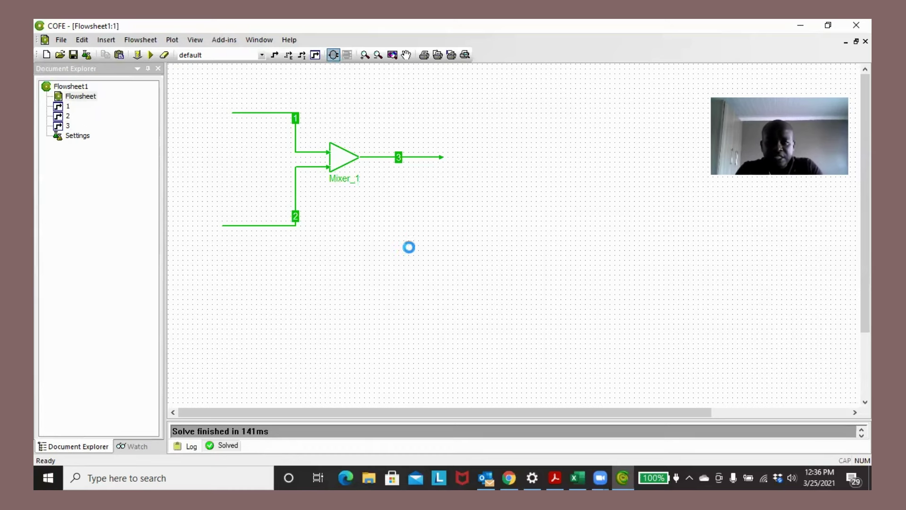
{"action": "left_click", "coordinate": [351, 326]}
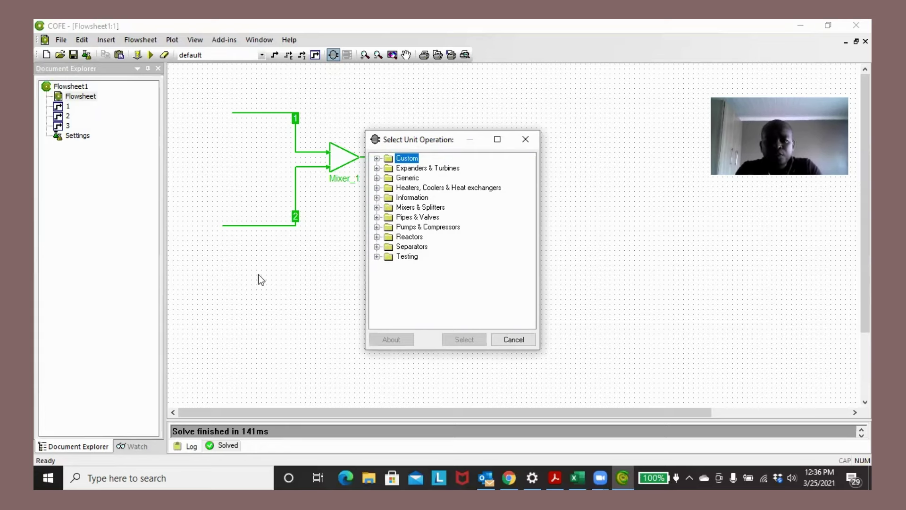
{"action": "left_click", "coordinate": [376, 187]}
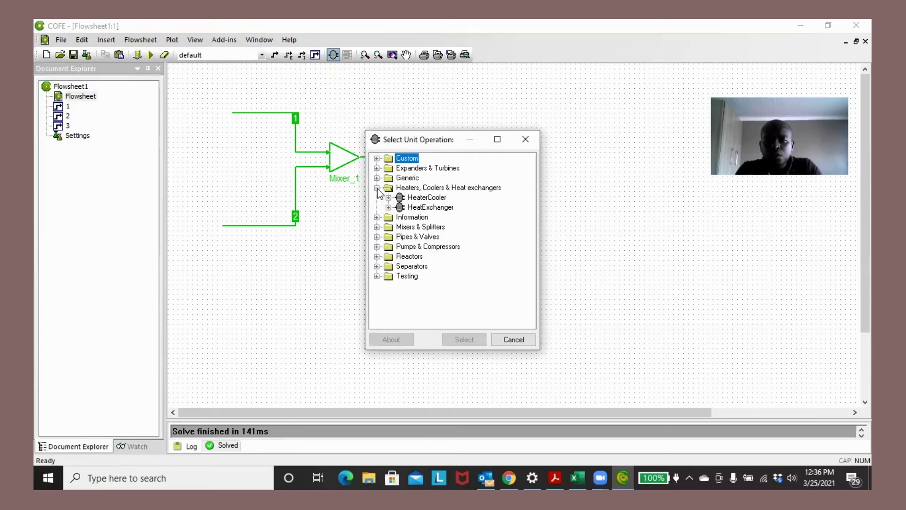
{"action": "left_click", "coordinate": [418, 198]}
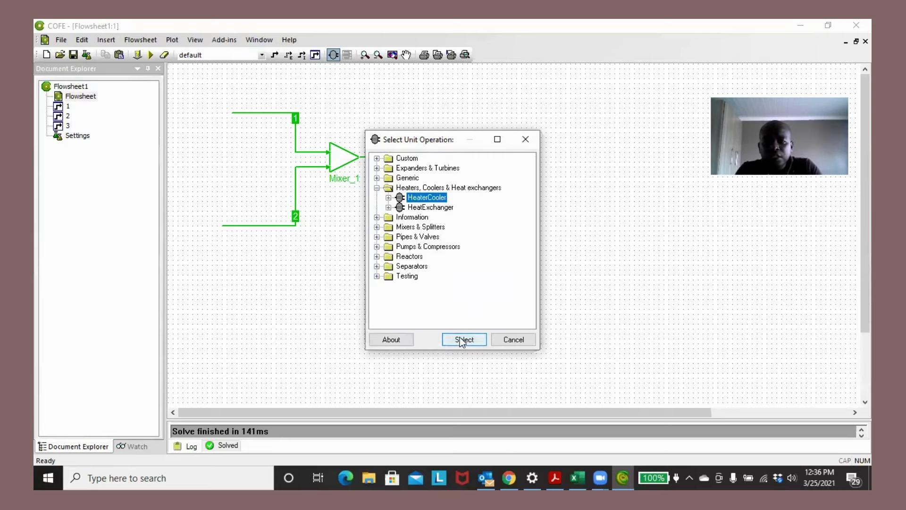
{"action": "left_click", "coordinate": [463, 340]}
{"action": "left_click", "coordinate": [473, 169]}
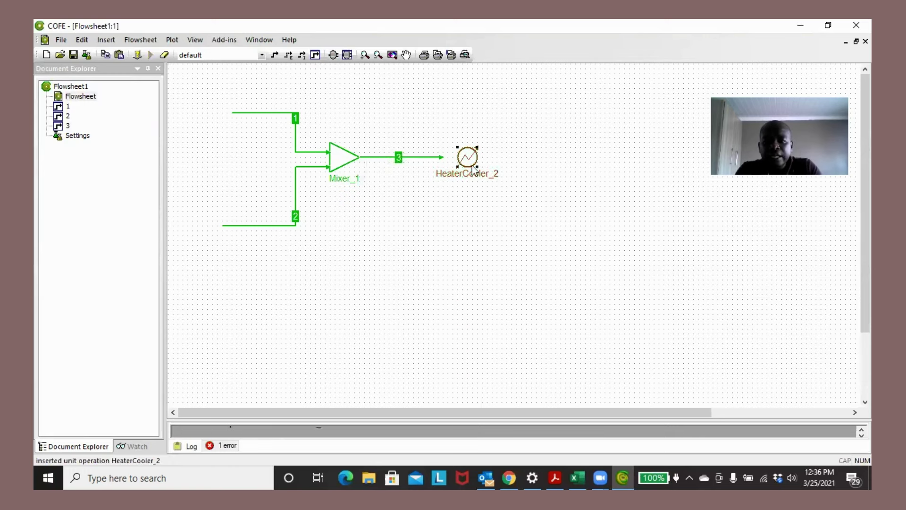
Connect stream 3 to the HeaterCooler's inlet and add a straight horizontal material stream from its outlet
{"action": "left_click", "coordinate": [429, 157]}
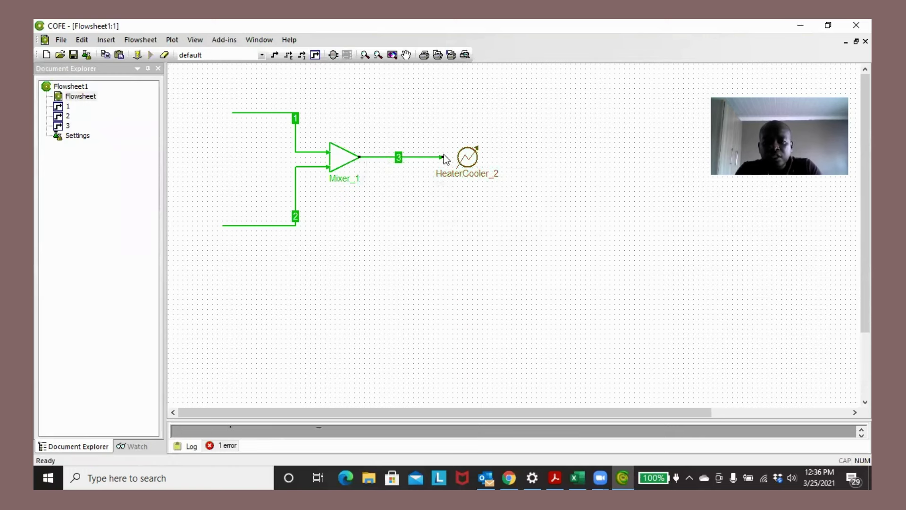
{"action": "left_click_drag", "start_coordinate": [443, 157], "coordinate": [455, 157]}
{"action": "left_click", "coordinate": [274, 55]}
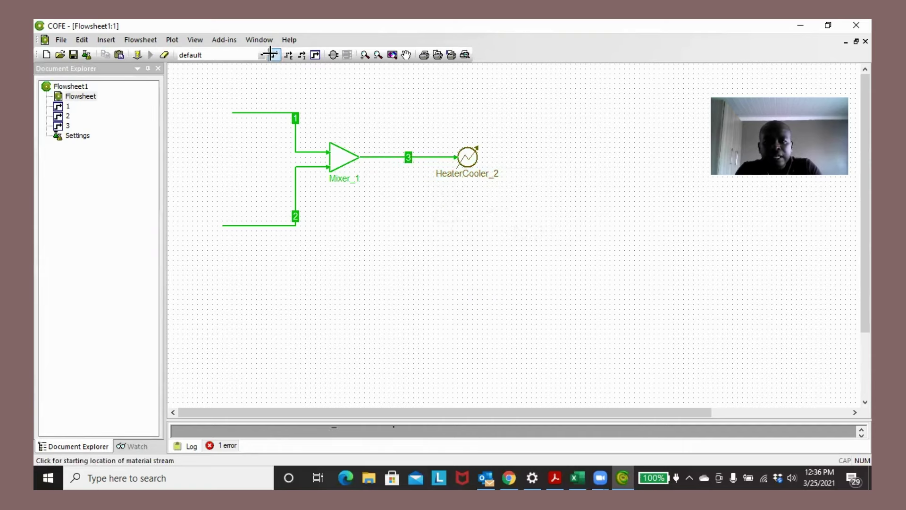
{"action": "left_click", "coordinate": [477, 156]}
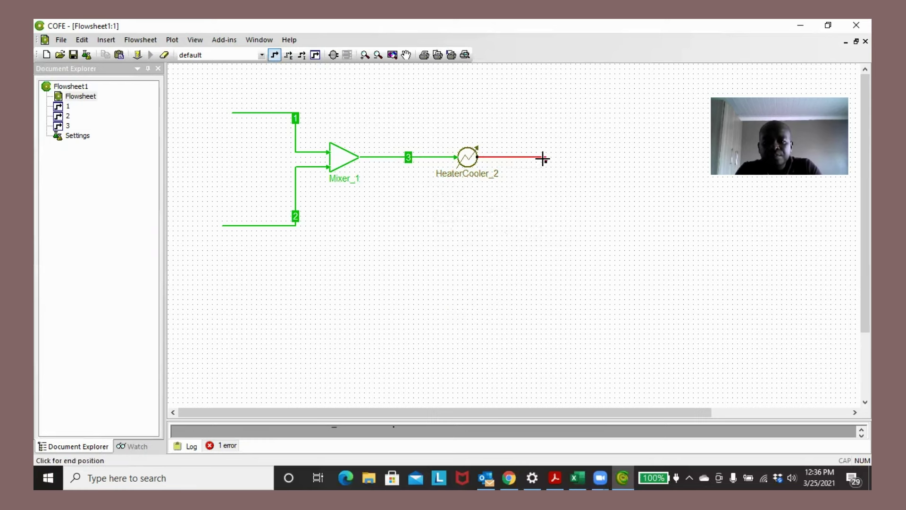
{"action": "left_click", "coordinate": [543, 159]}
{"action": "left_click", "coordinate": [485, 245]}
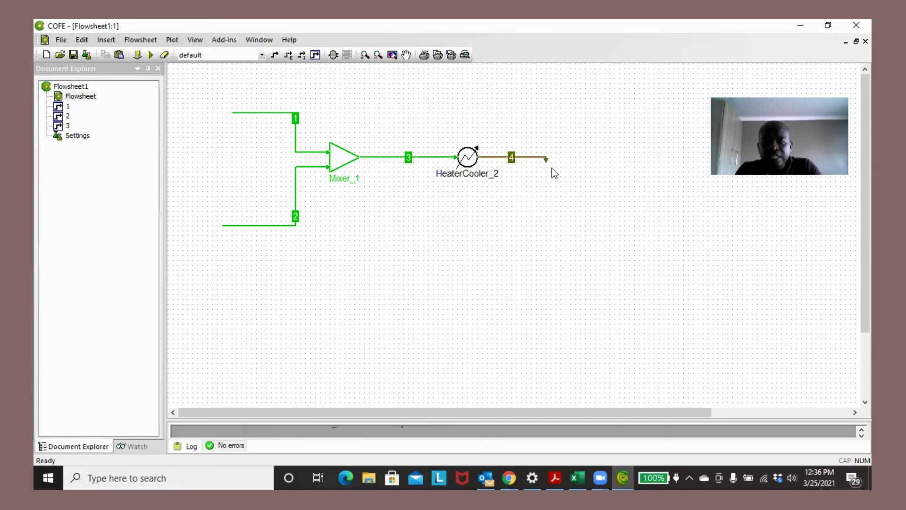
{"action": "left_click_drag", "start_coordinate": [546, 159], "coordinate": [557, 157]}
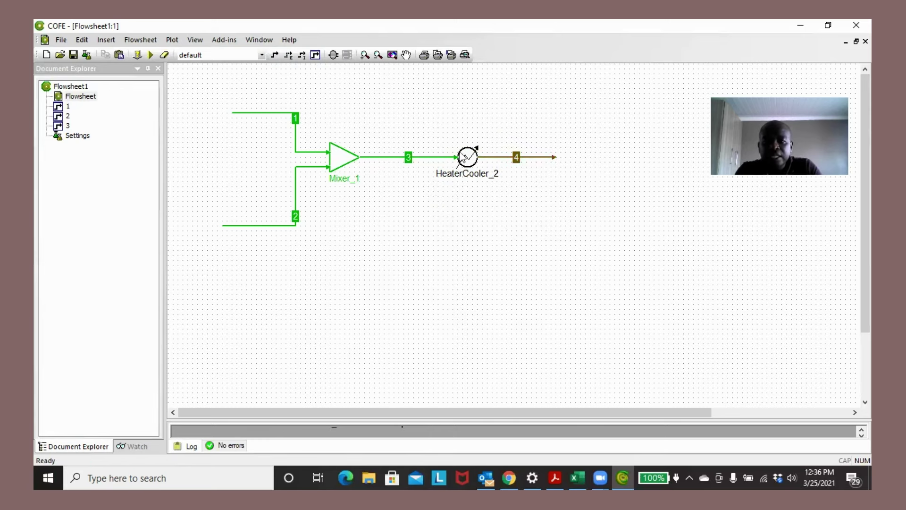
Specify the HeaterCooler by an outlet temperature of 398.15 K, close its settings, and solve the flowsheet
{"action": "mouse_move", "coordinate": [468, 161]}
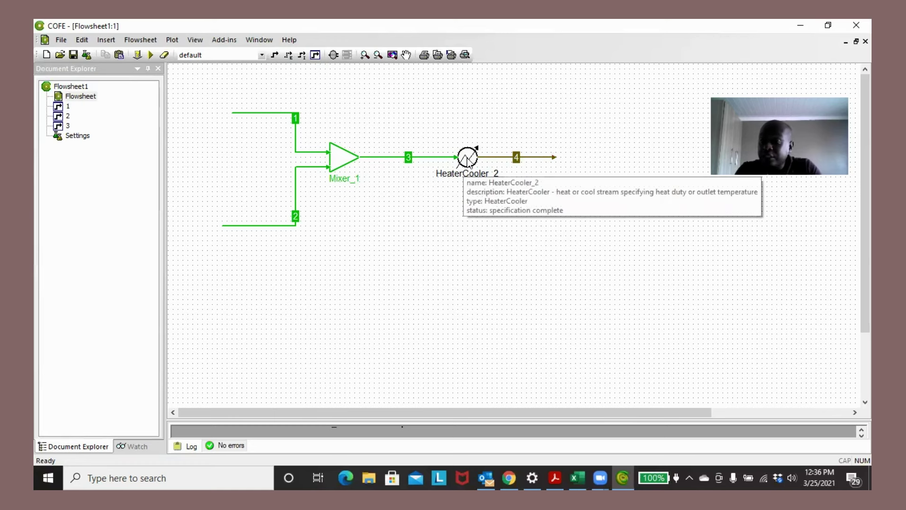
{"action": "double_click", "coordinate": [468, 161]}
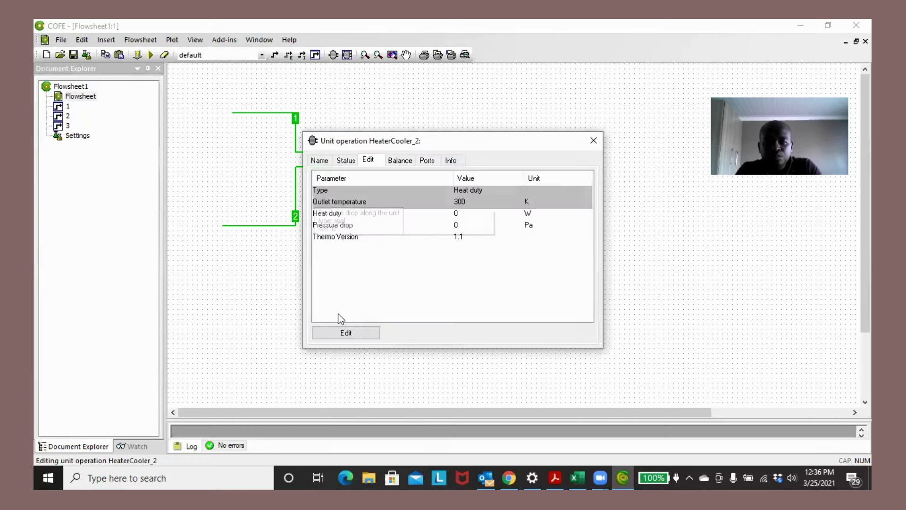
{"action": "left_click", "coordinate": [340, 333]}
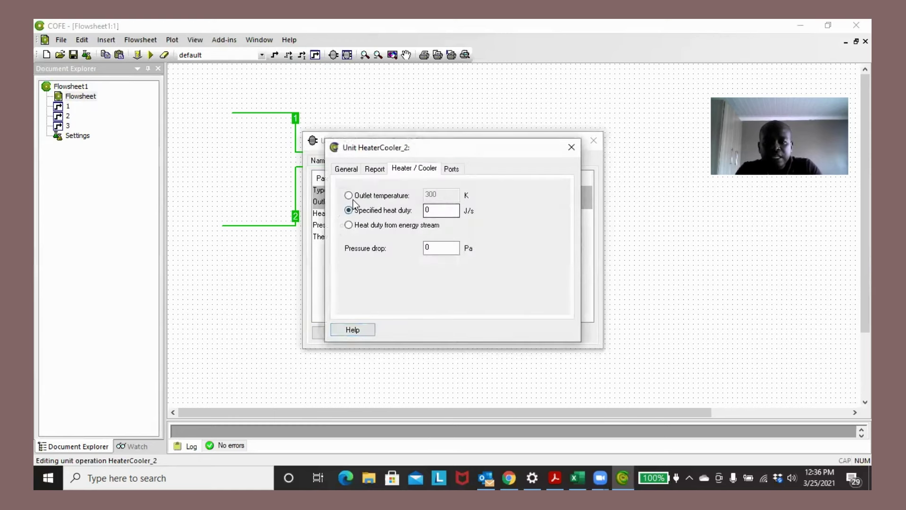
{"action": "left_click", "coordinate": [355, 195]}
{"action": "double_click", "coordinate": [431, 195]}
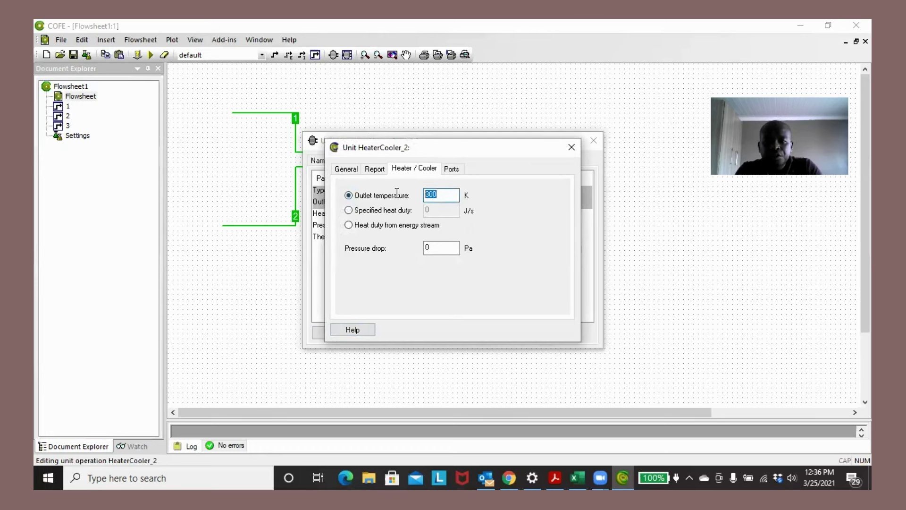
{"action": "type", "text": "3"}
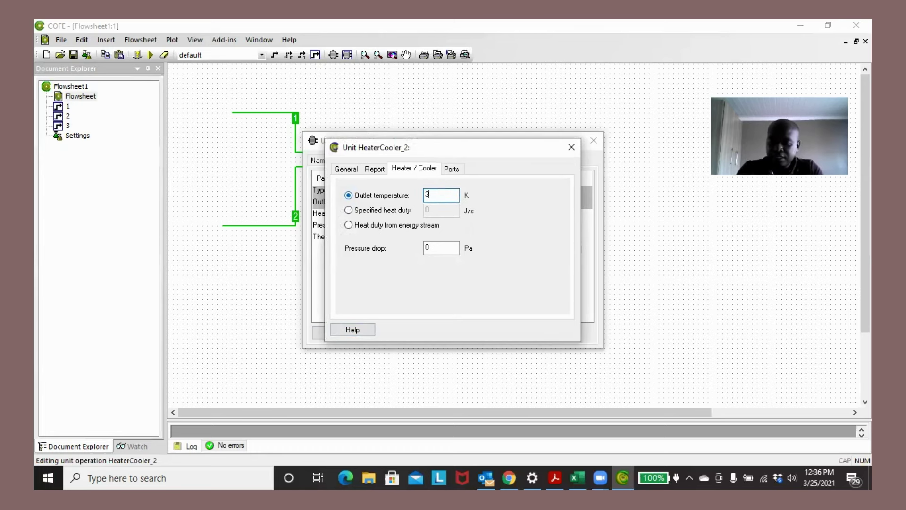
{"action": "type", "text": "98.15"}
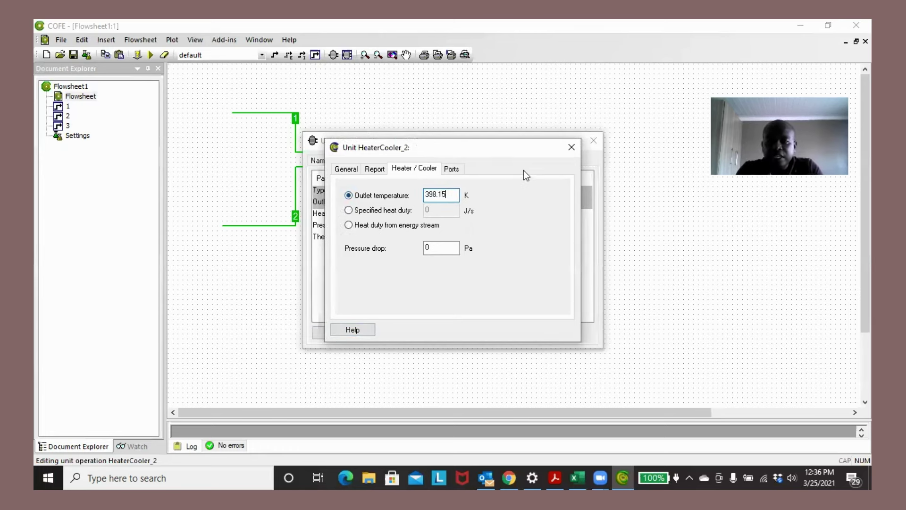
{"action": "left_click", "coordinate": [566, 149]}
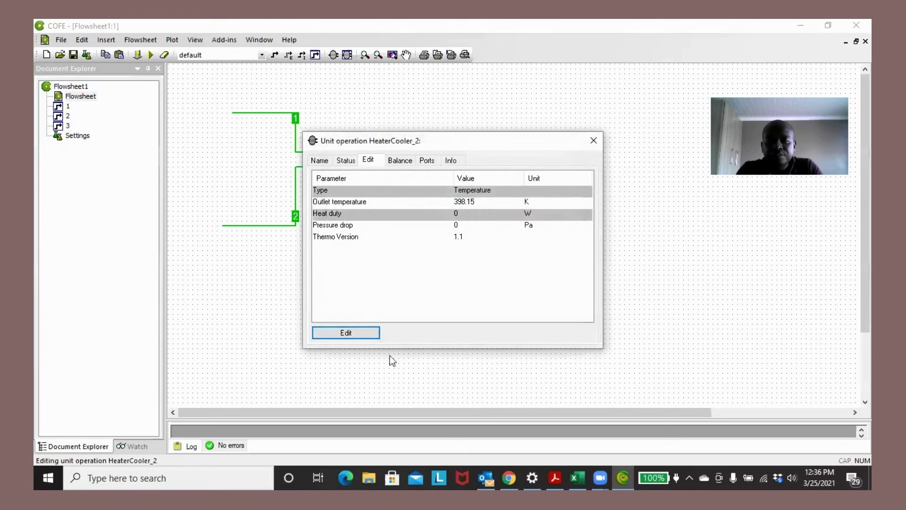
{"action": "left_click", "coordinate": [593, 141]}
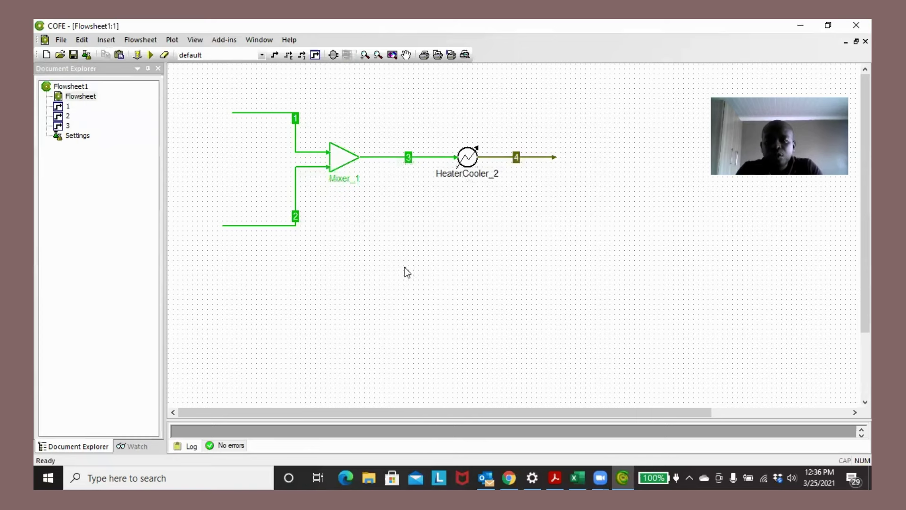
{"action": "left_click", "coordinate": [151, 55]}
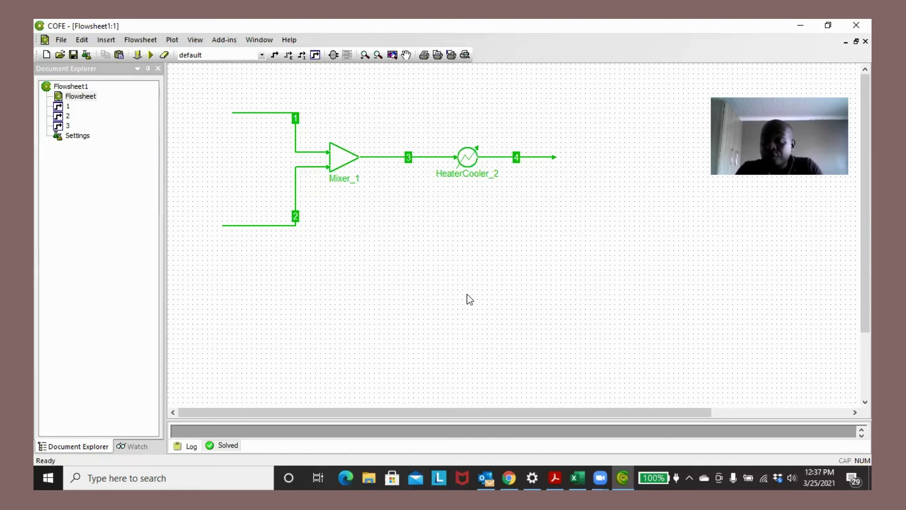
Inspect the phase fractions of the heater inlet stream 3 and the heater outlet stream 4
{"action": "mouse_move", "coordinate": [376, 159]}
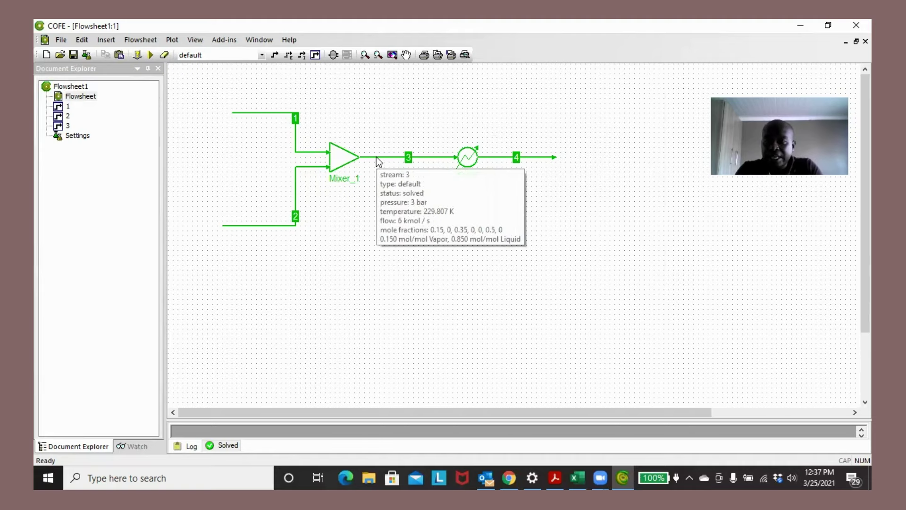
{"action": "double_click", "coordinate": [376, 157]}
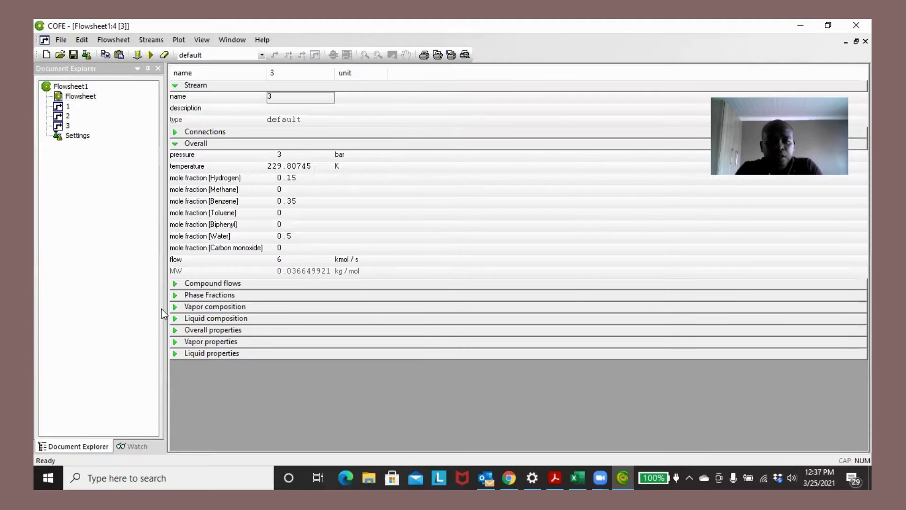
{"action": "left_click", "coordinate": [175, 295]}
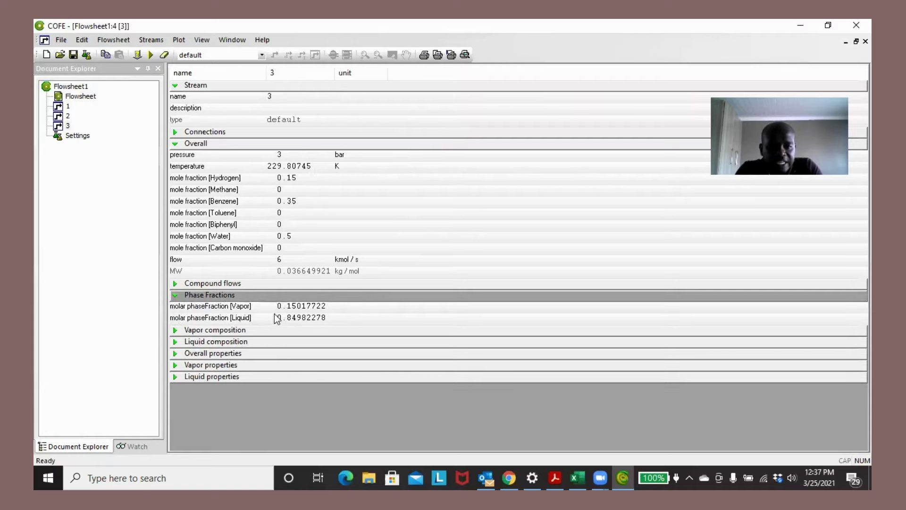
{"action": "double_click", "coordinate": [69, 97]}
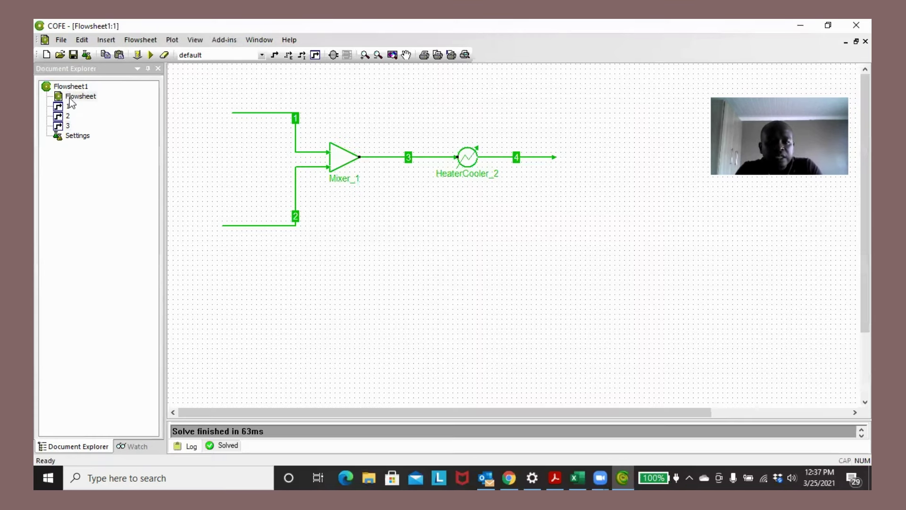
{"action": "double_click", "coordinate": [501, 158]}
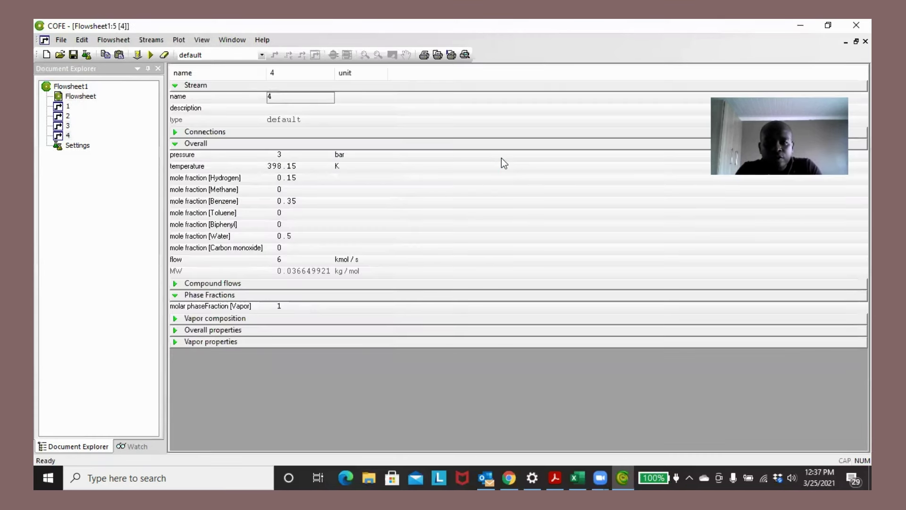
{"action": "left_click", "coordinate": [175, 296]}
{"action": "left_click", "coordinate": [176, 296]}
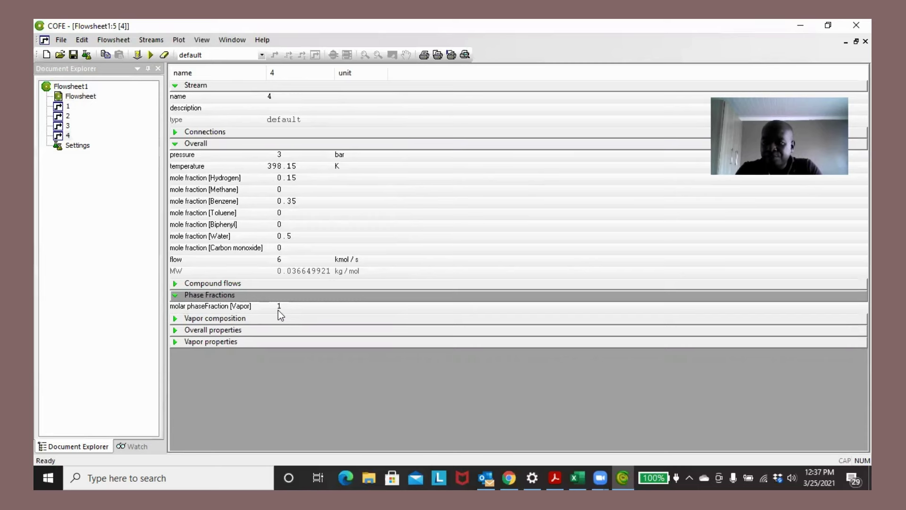
Return to the flowsheet and insert a GibbsReactor unit operation just below the end of stream 4
{"action": "double_click", "coordinate": [70, 97]}
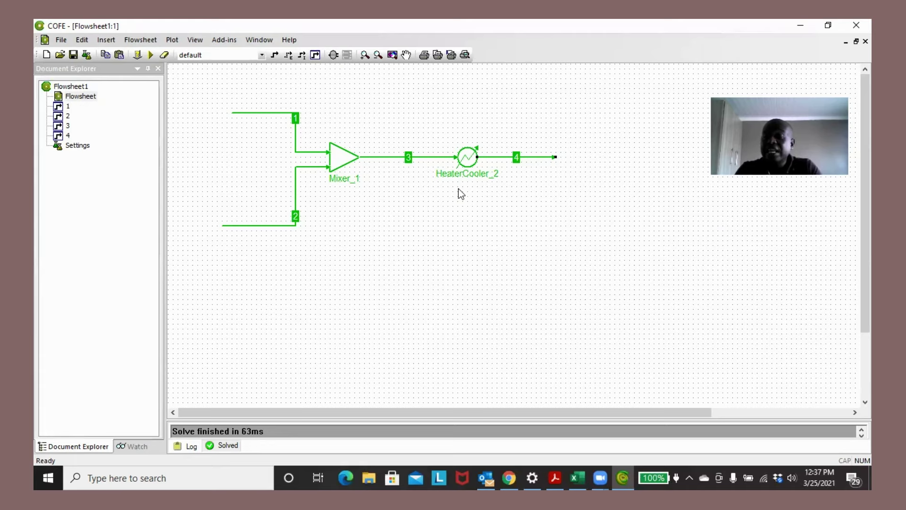
{"action": "left_click", "coordinate": [334, 54]}
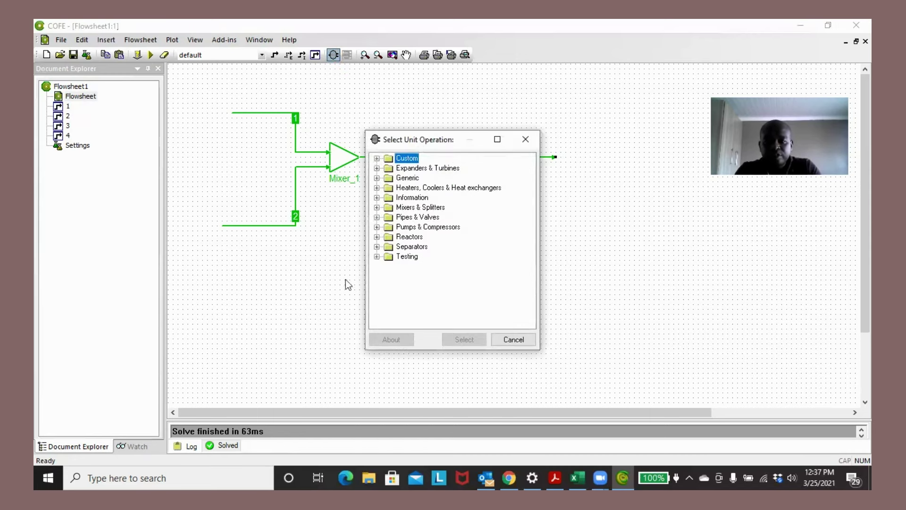
{"action": "left_click", "coordinate": [377, 236]}
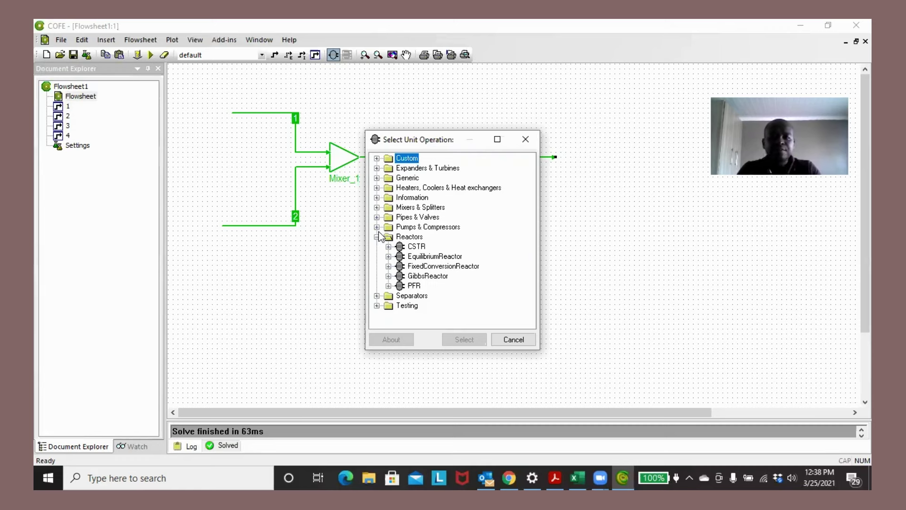
{"action": "left_click", "coordinate": [416, 277]}
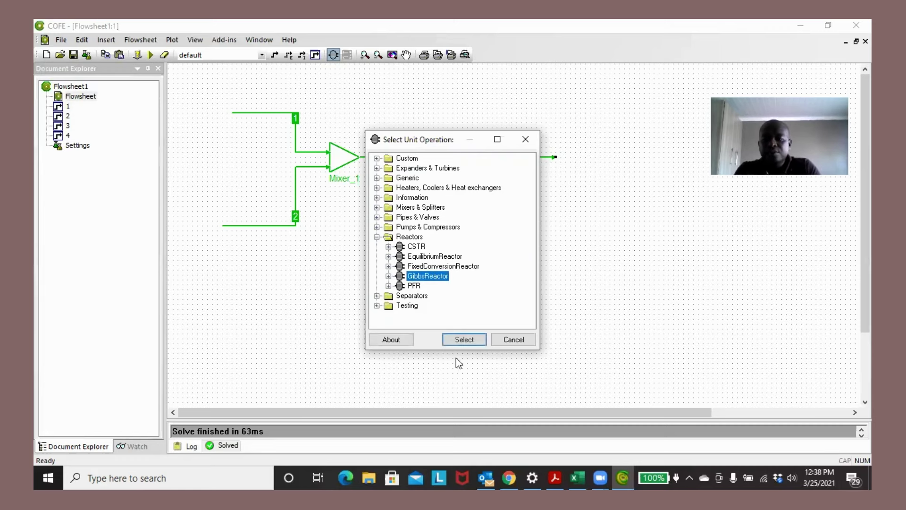
{"action": "left_click", "coordinate": [454, 340]}
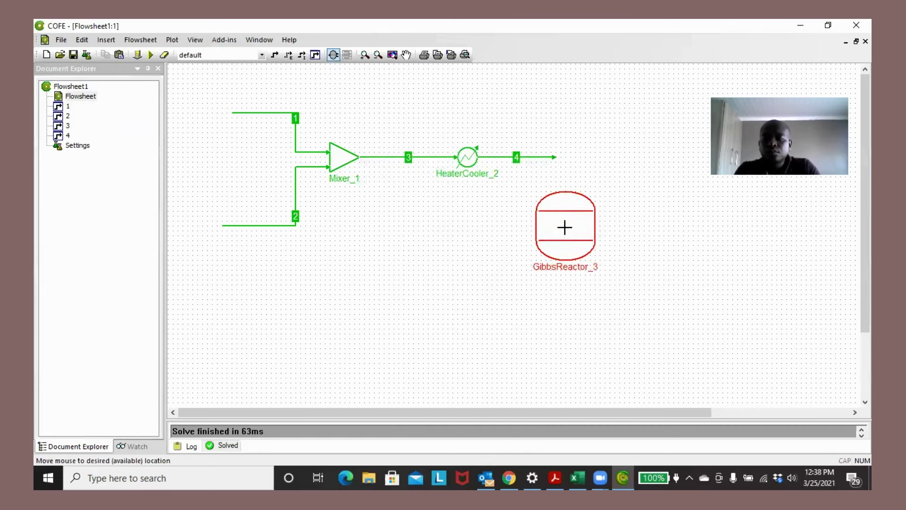
{"action": "left_click", "coordinate": [564, 228]}
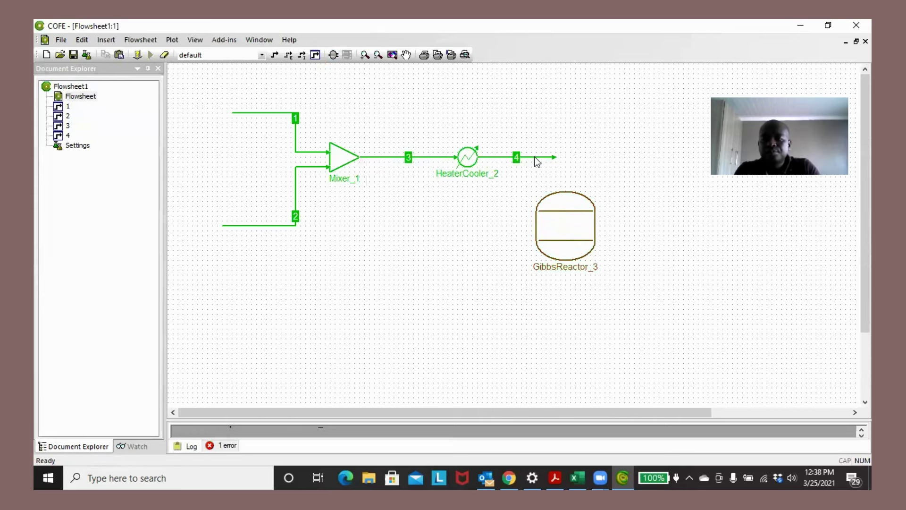
Connect stream 4 to the Gibbs reactor's inlet and add a material stream from its bottom outlet, running down and to the right
{"action": "left_click_drag", "start_coordinate": [555, 157], "coordinate": [567, 209]}
{"action": "left_click", "coordinate": [275, 55]}
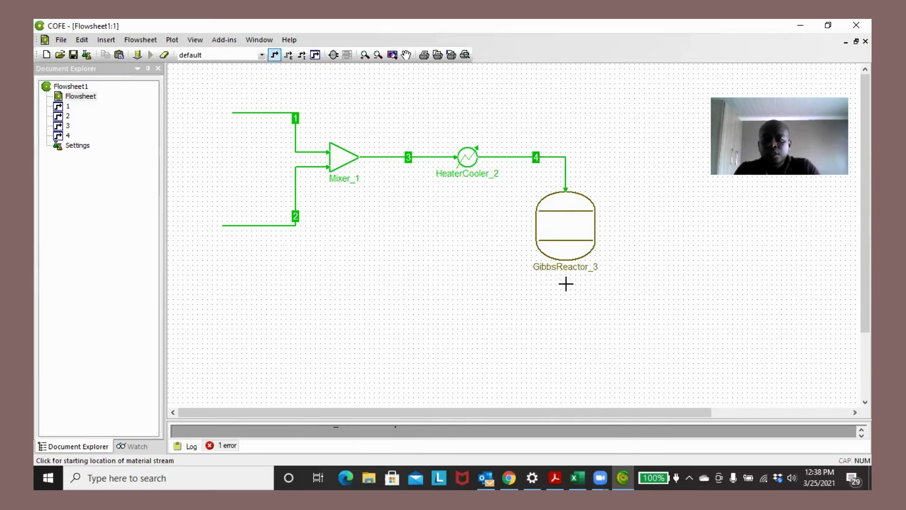
{"action": "left_click", "coordinate": [565, 259]}
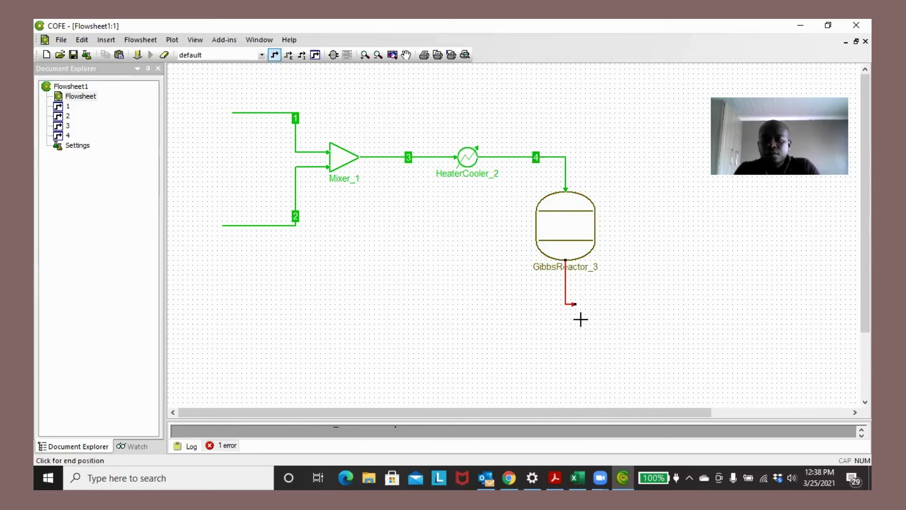
{"action": "left_click", "coordinate": [638, 337]}
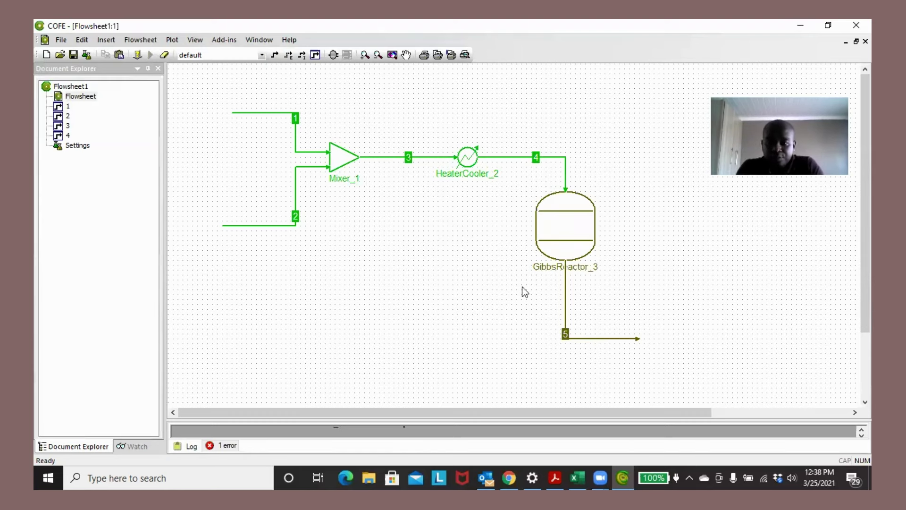
In the Gibbs reactor's settings, keep reactions defined by Specify Compounds and mark all seven listed compounds, Benzene through Water, as reactive
{"action": "left_click", "coordinate": [551, 234]}
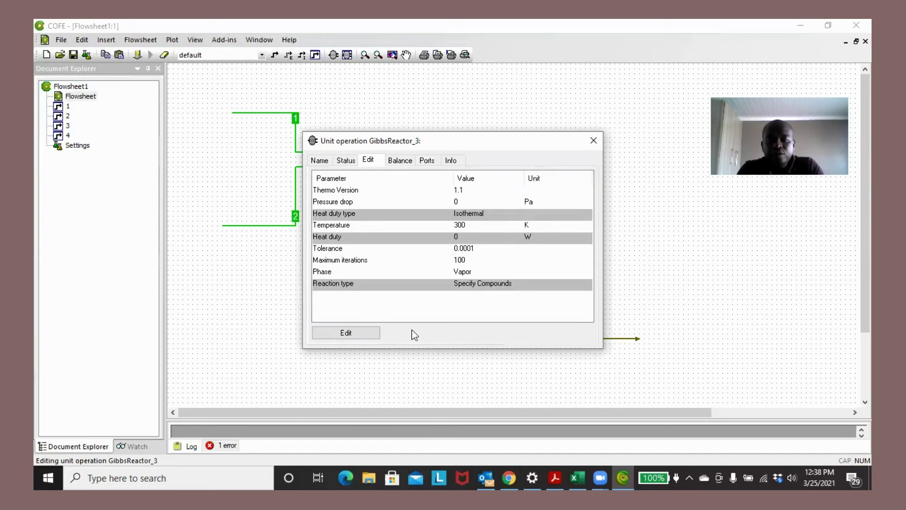
{"action": "left_click", "coordinate": [350, 334]}
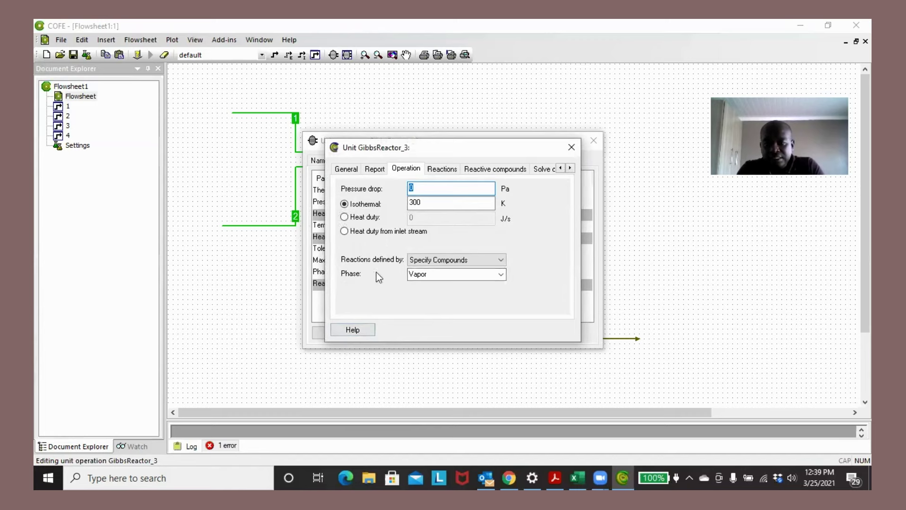
{"action": "left_click", "coordinate": [435, 260]}
{"action": "left_click", "coordinate": [436, 259]}
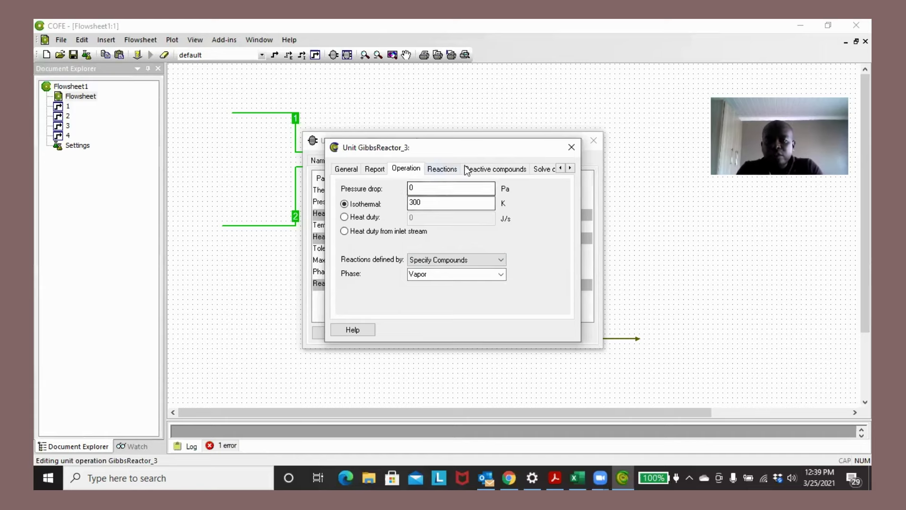
{"action": "left_click", "coordinate": [488, 171]}
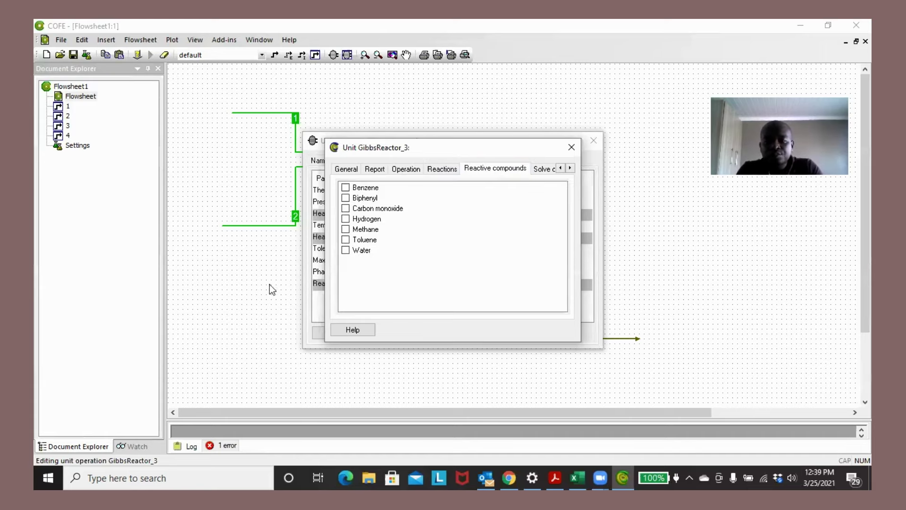
{"action": "left_click", "coordinate": [342, 247]}
{"action": "left_click", "coordinate": [345, 253]}
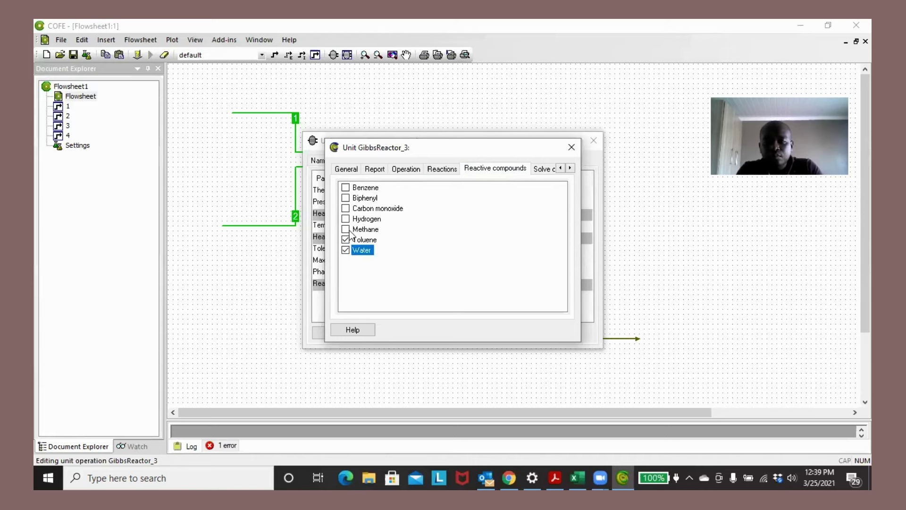
{"action": "left_click", "coordinate": [347, 230]}
{"action": "left_click", "coordinate": [345, 230]}
{"action": "left_click", "coordinate": [345, 219]}
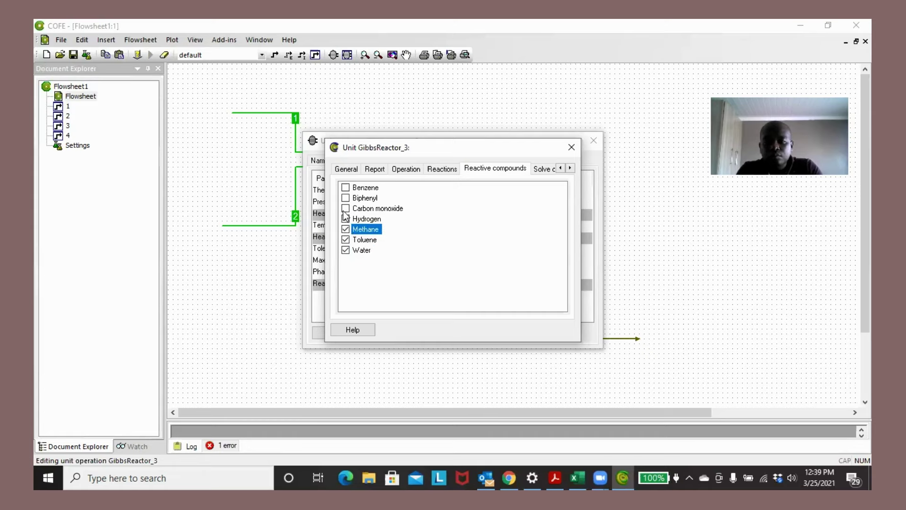
{"action": "left_click", "coordinate": [345, 208]}
{"action": "left_click", "coordinate": [345, 198]}
{"action": "left_click", "coordinate": [346, 187]}
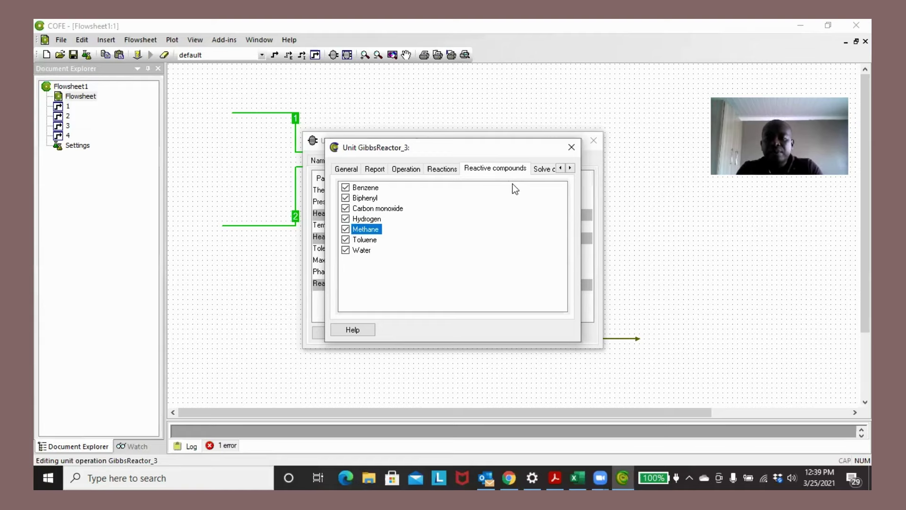
Review the reactions generated for the Gibbs reactor, then close its settings
{"action": "left_click", "coordinate": [432, 171]}
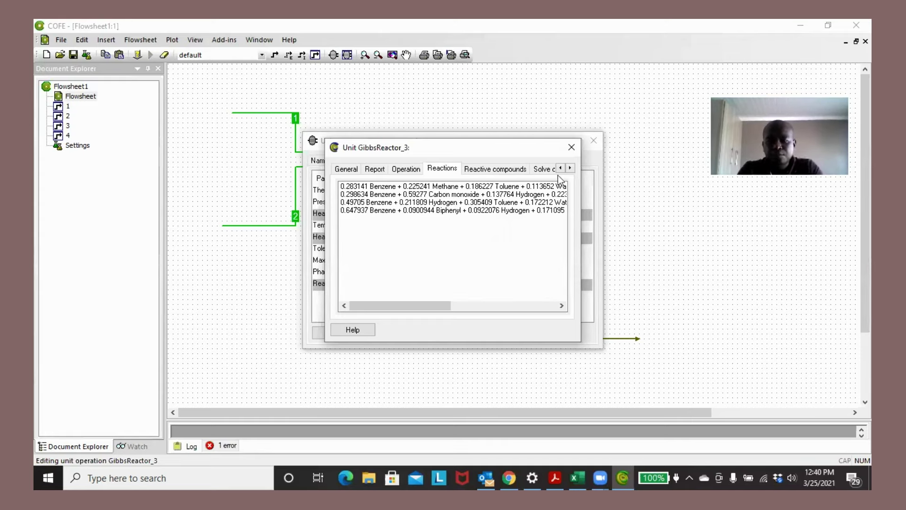
{"action": "left_click", "coordinate": [570, 149]}
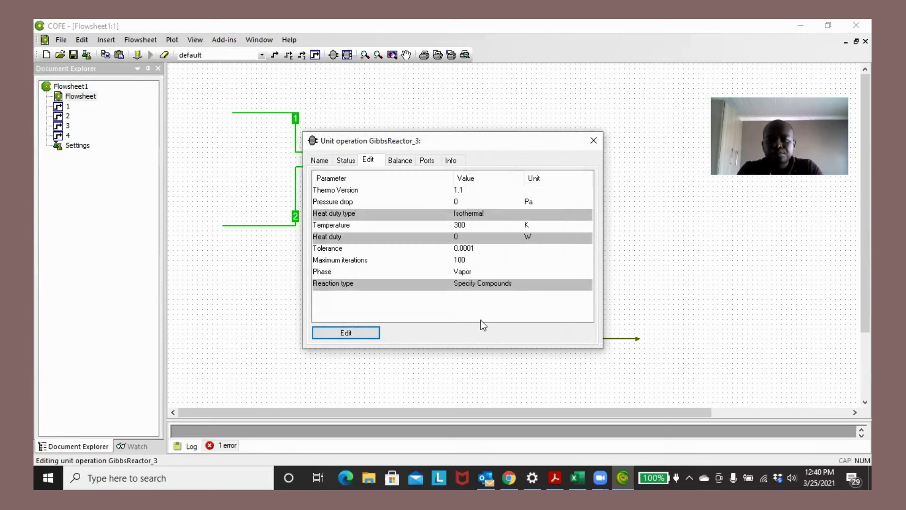
{"action": "left_click", "coordinate": [593, 143]}
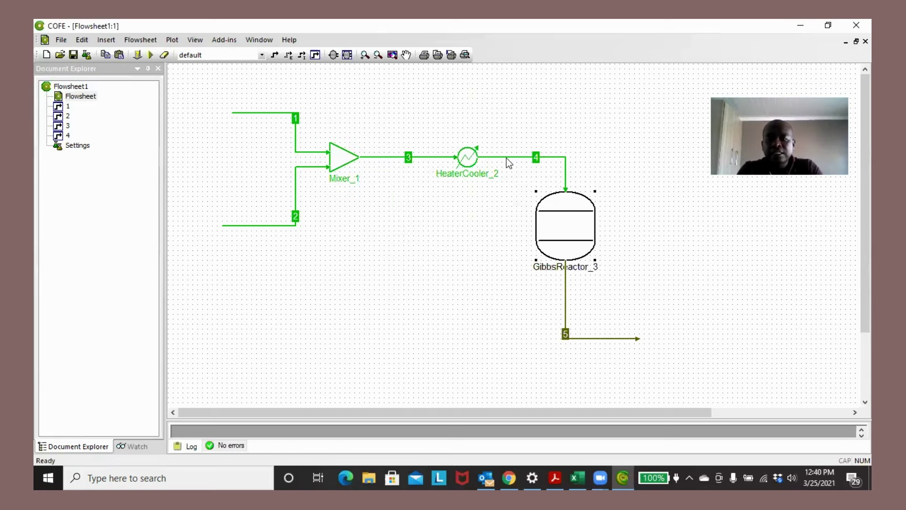
Try to solve the flowsheet with the Gibbs reactor included and dismiss the resulting message
{"action": "mouse_move", "coordinate": [508, 160]}
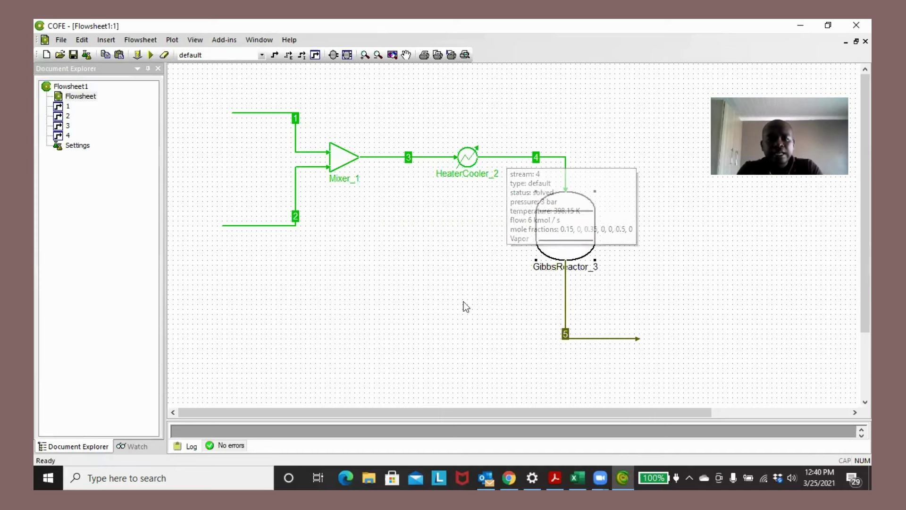
{"action": "left_click", "coordinate": [149, 57]}
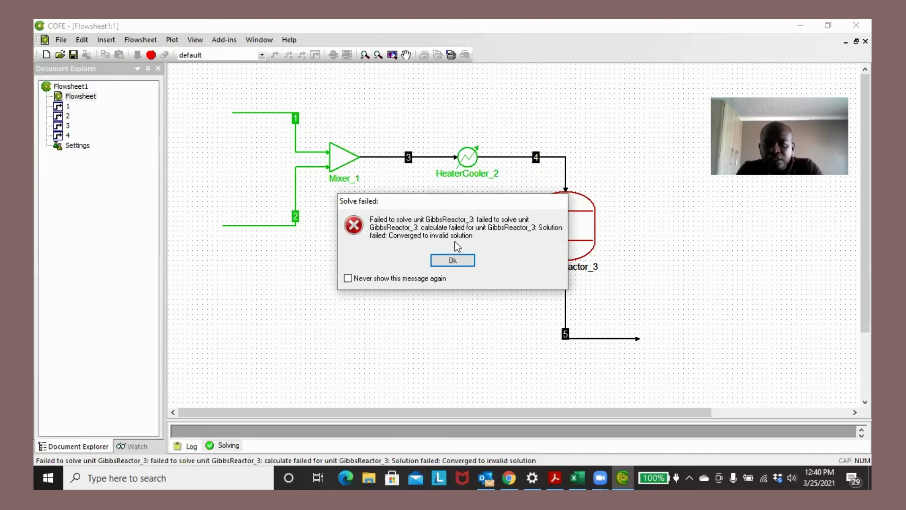
{"action": "left_click", "coordinate": [446, 263]}
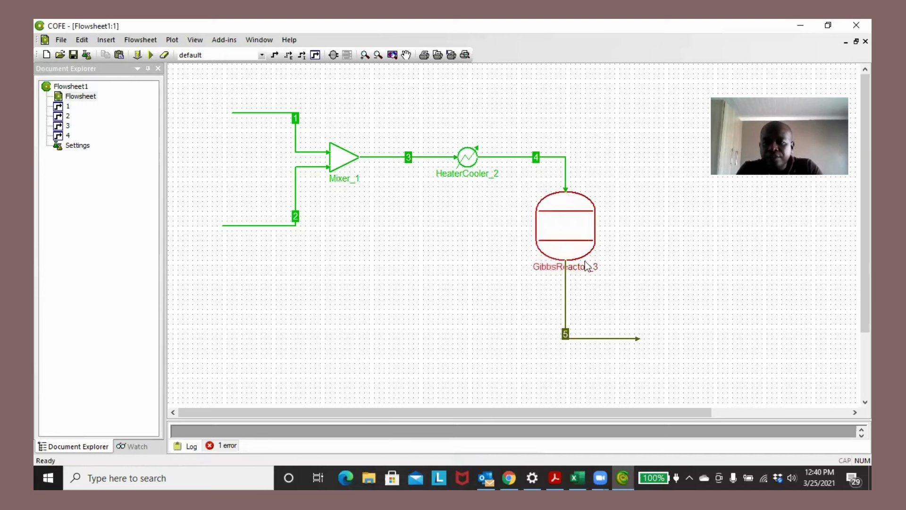
Reopen the Gibbs reactor's settings to examine its operation values, reactive compounds and full reaction equations, then leave the unit editor
{"action": "left_click", "coordinate": [566, 235]}
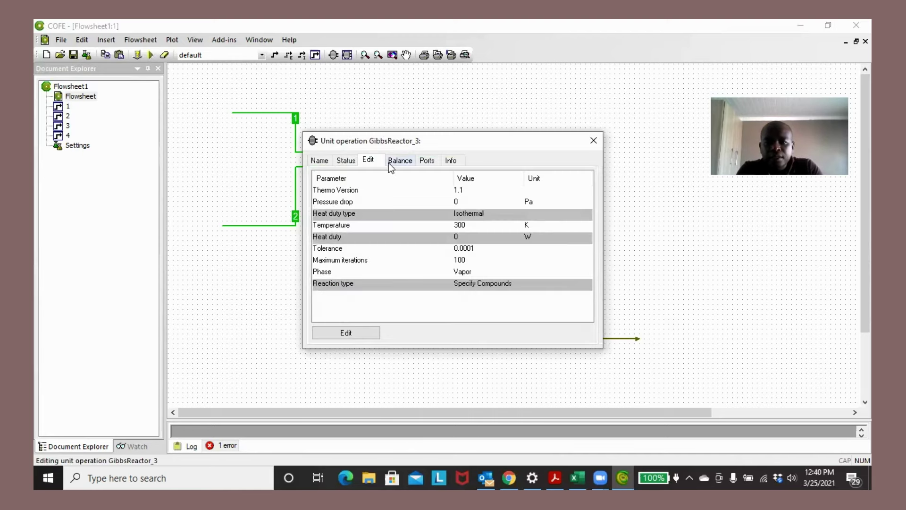
{"action": "left_click", "coordinate": [346, 332]}
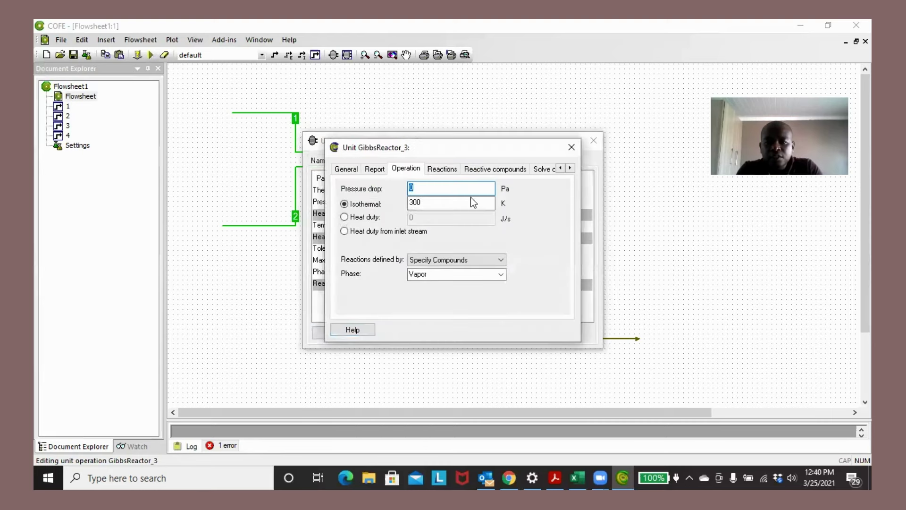
{"action": "left_click", "coordinate": [490, 170]}
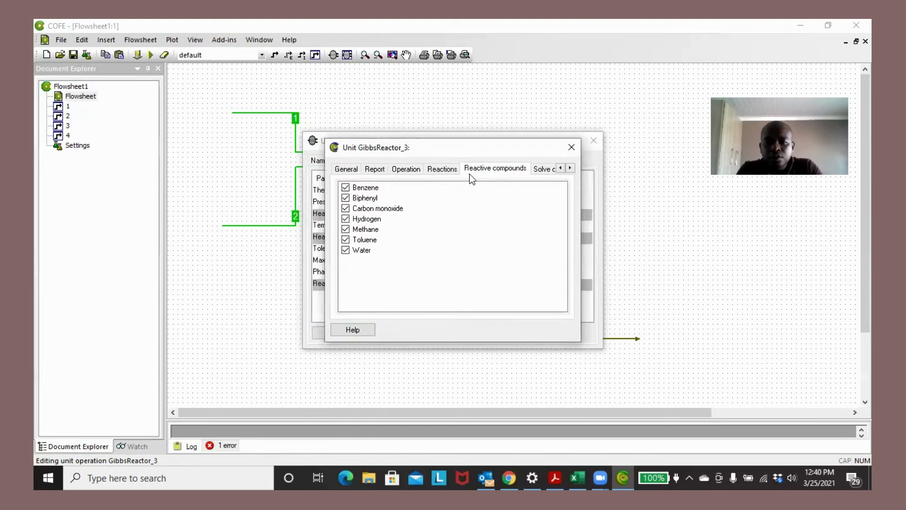
{"action": "left_click", "coordinate": [446, 171]}
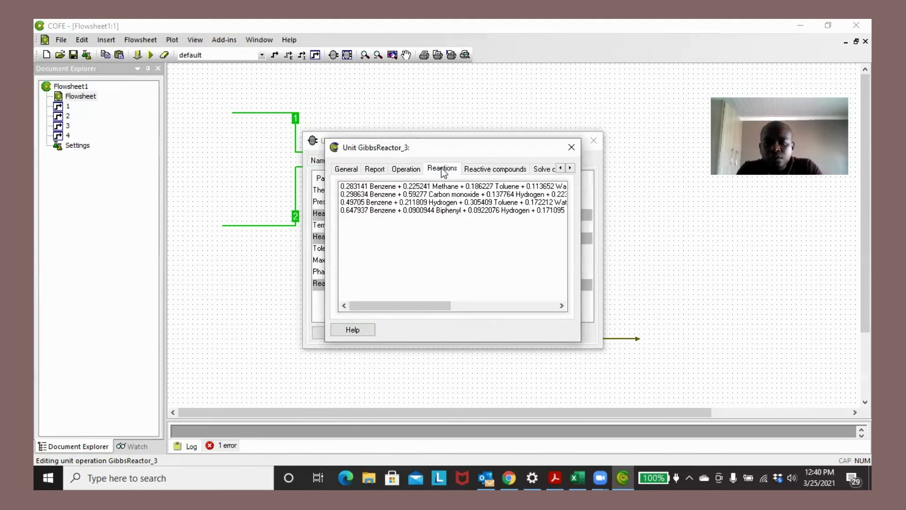
{"action": "left_click_drag", "start_coordinate": [399, 309], "coordinate": [511, 305]}
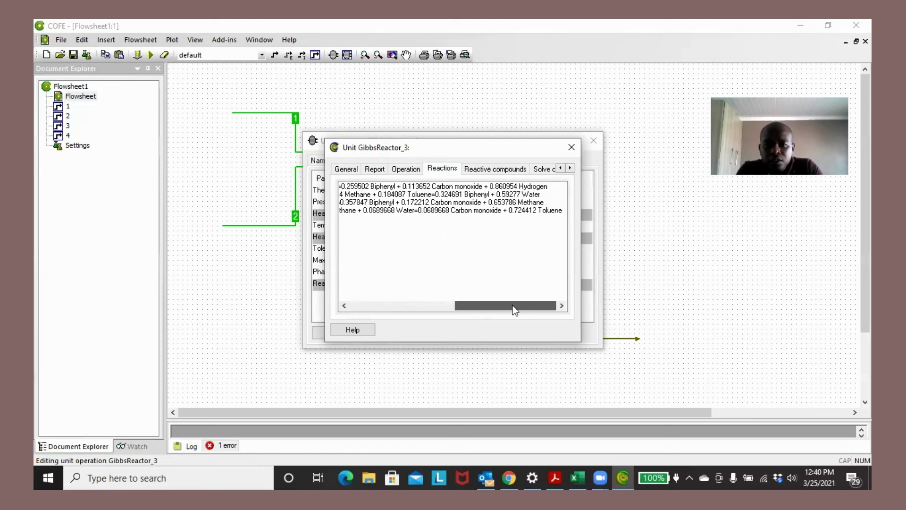
{"action": "left_click_drag", "start_coordinate": [511, 305], "coordinate": [359, 307]}
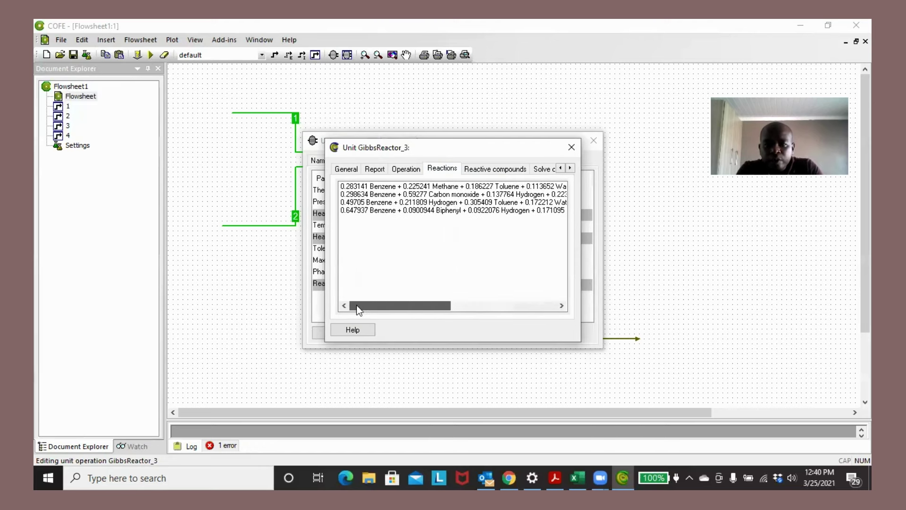
{"action": "left_click", "coordinate": [572, 148]}
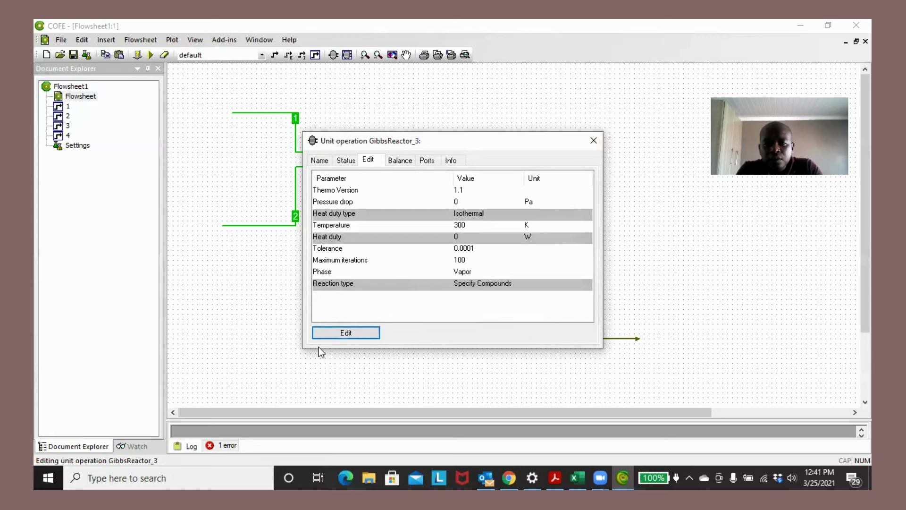
Set the Gibbs reactor's isothermal temperature to 498.15 K and try to solve the flowsheet
{"action": "left_click", "coordinate": [340, 333]}
{"action": "left_click_drag", "start_coordinate": [441, 204], "coordinate": [408, 203]}
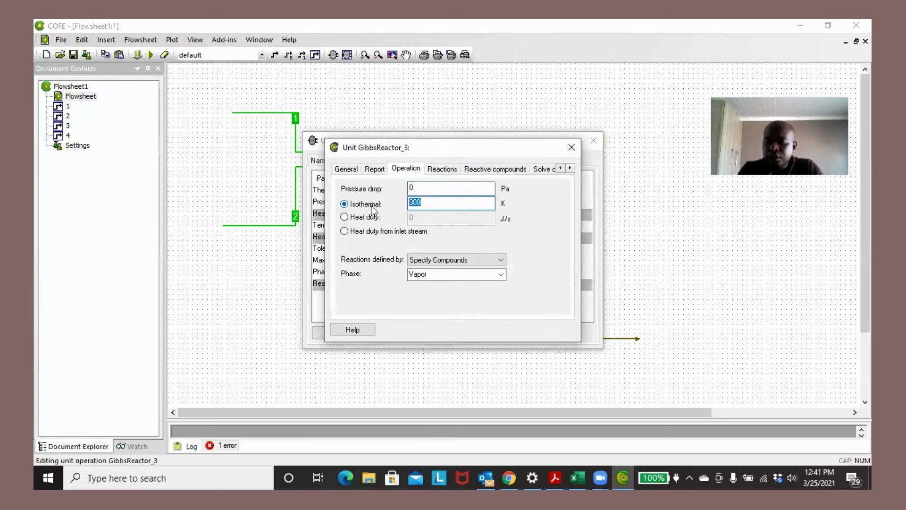
{"action": "type", "text": "49"}
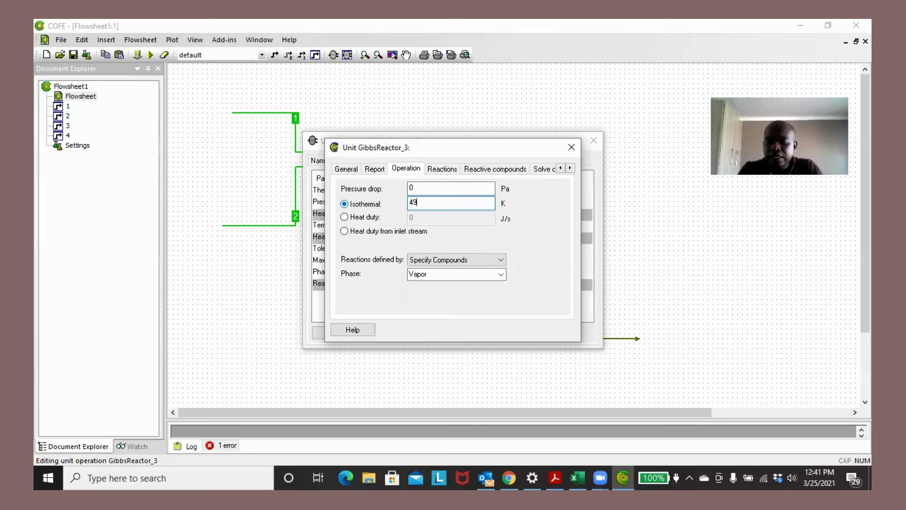
{"action": "type", "text": "8.15"}
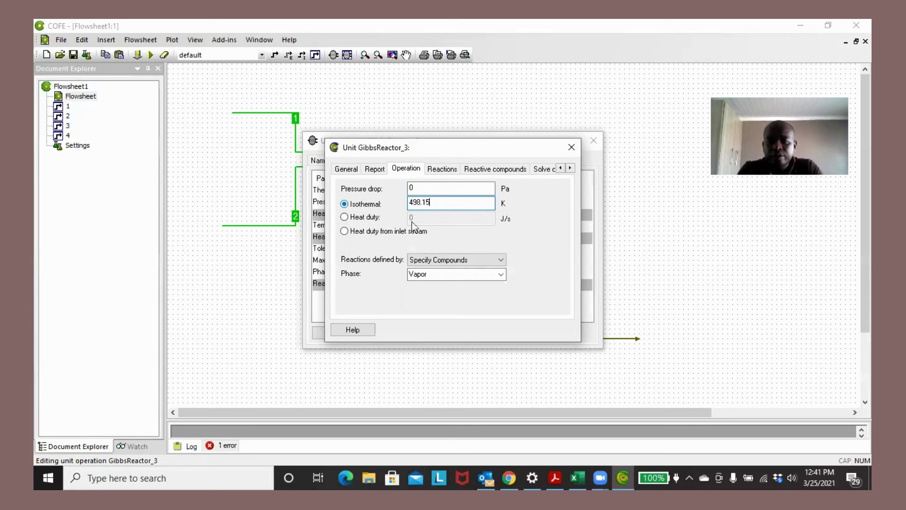
{"action": "left_click", "coordinate": [572, 147]}
{"action": "left_click", "coordinate": [593, 140]}
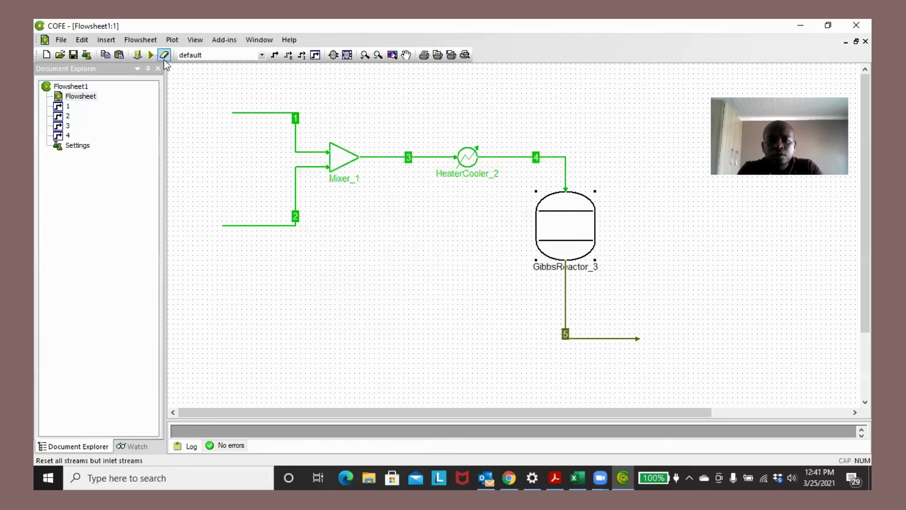
{"action": "left_click", "coordinate": [151, 55]}
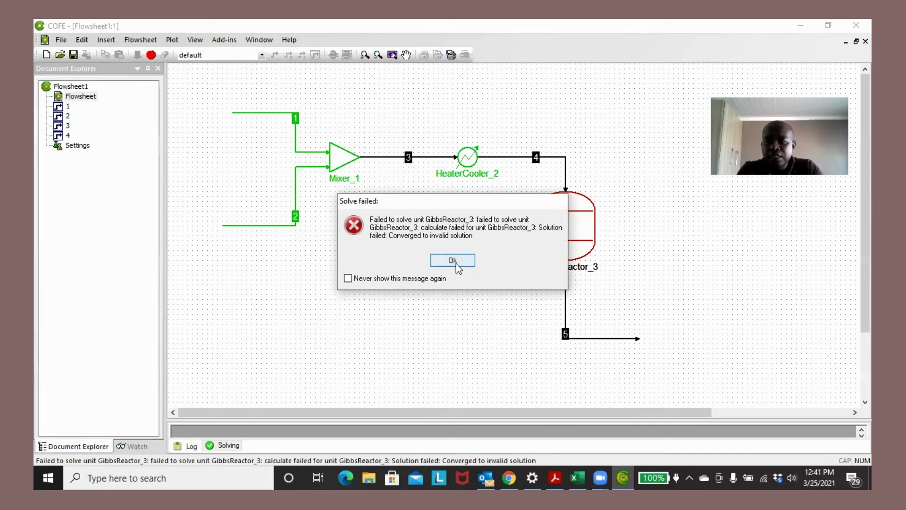
{"action": "left_click", "coordinate": [454, 261]}
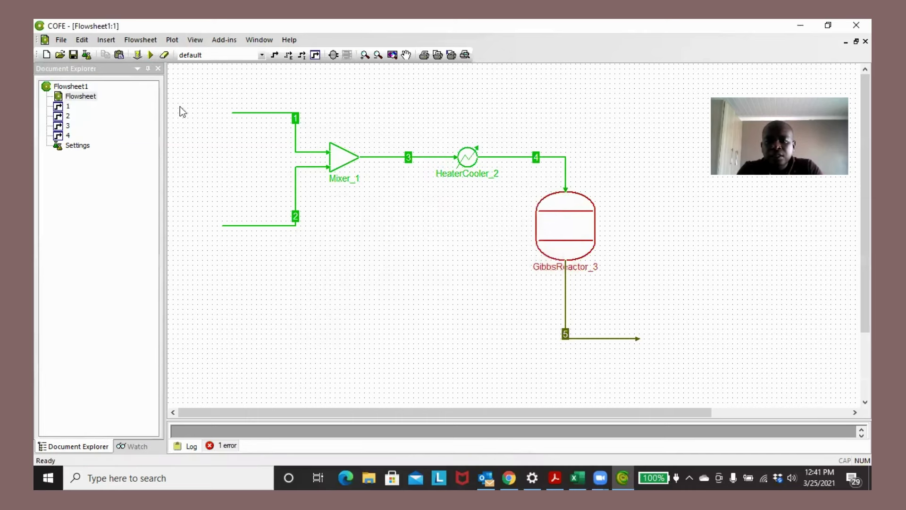
Exclude Carbon monoxide and Water from the Gibbs reactor's reactive compounds, checking the generated reactions in between
{"action": "double_click", "coordinate": [550, 228]}
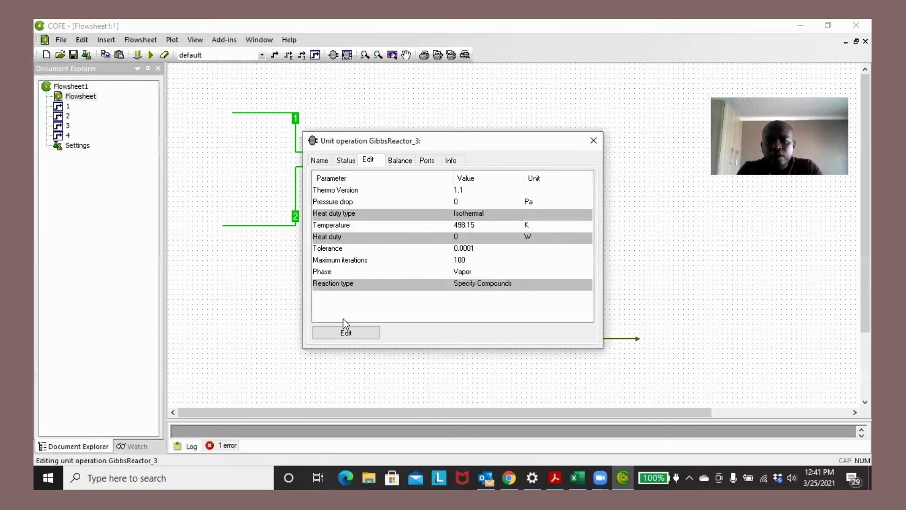
{"action": "left_click", "coordinate": [342, 330]}
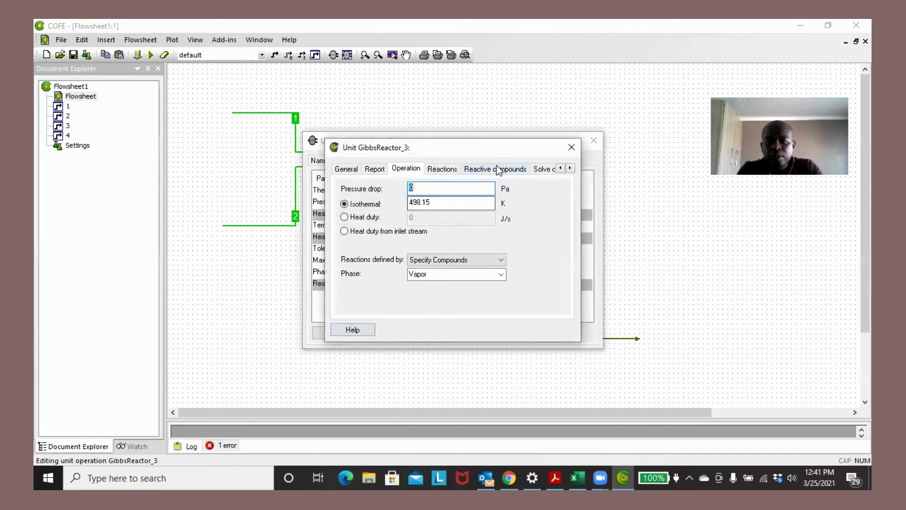
{"action": "left_click", "coordinate": [497, 169]}
{"action": "left_click", "coordinate": [345, 249]}
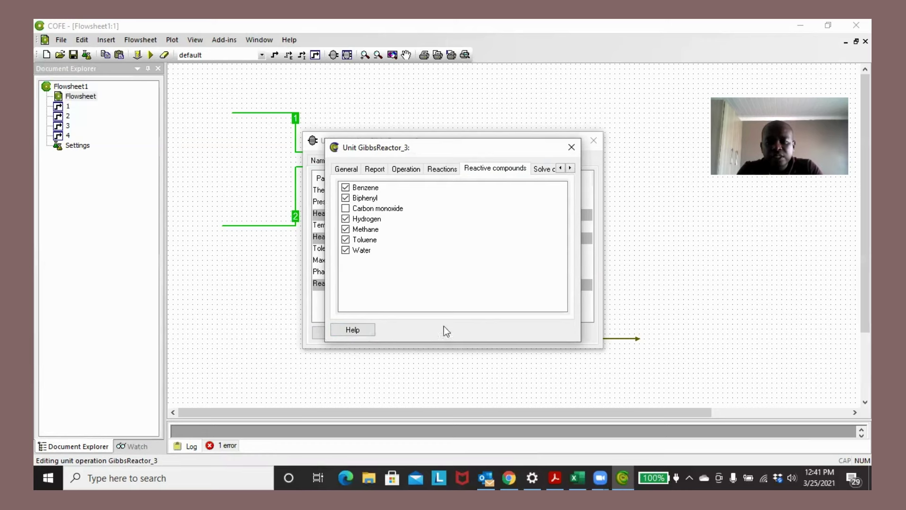
{"action": "left_click", "coordinate": [442, 169]}
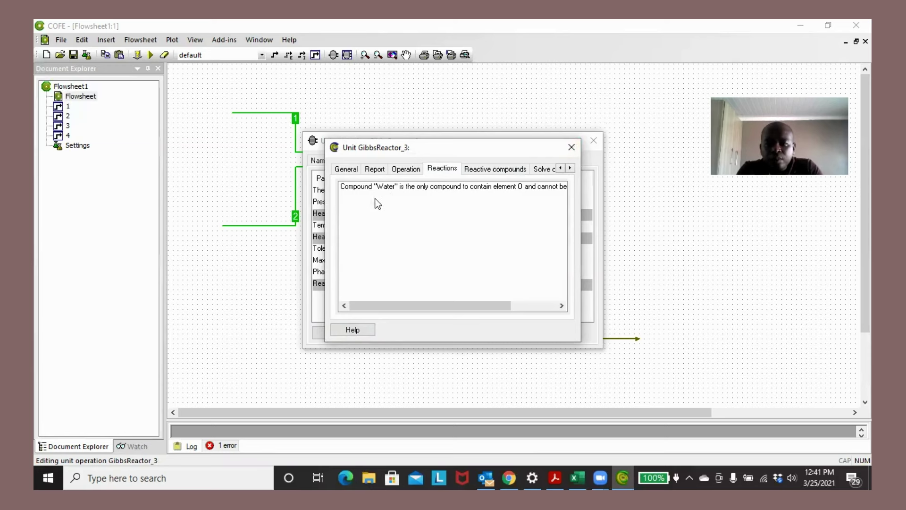
{"action": "left_click", "coordinate": [495, 168]}
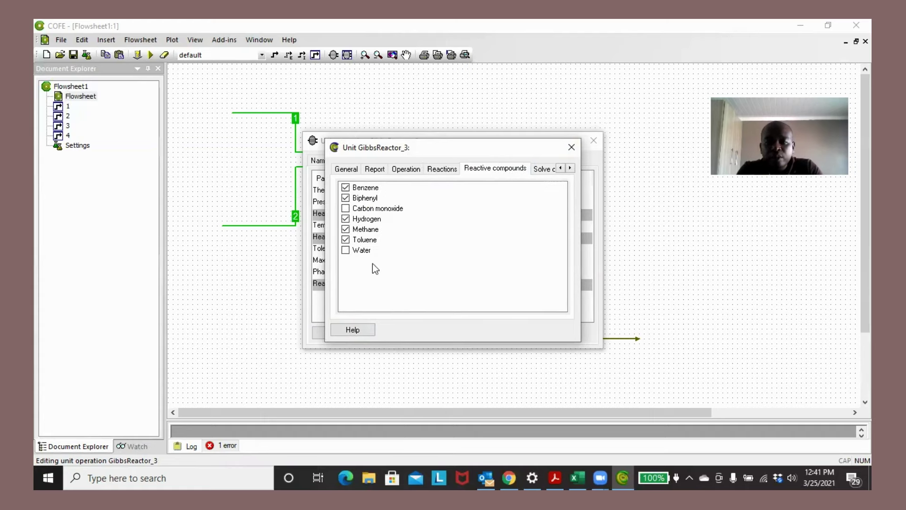
Try Carbon monoxide as a reactive compound with Water excluded, check the generated reactions, and exclude it again
{"action": "left_click", "coordinate": [345, 208]}
{"action": "left_click", "coordinate": [454, 170]}
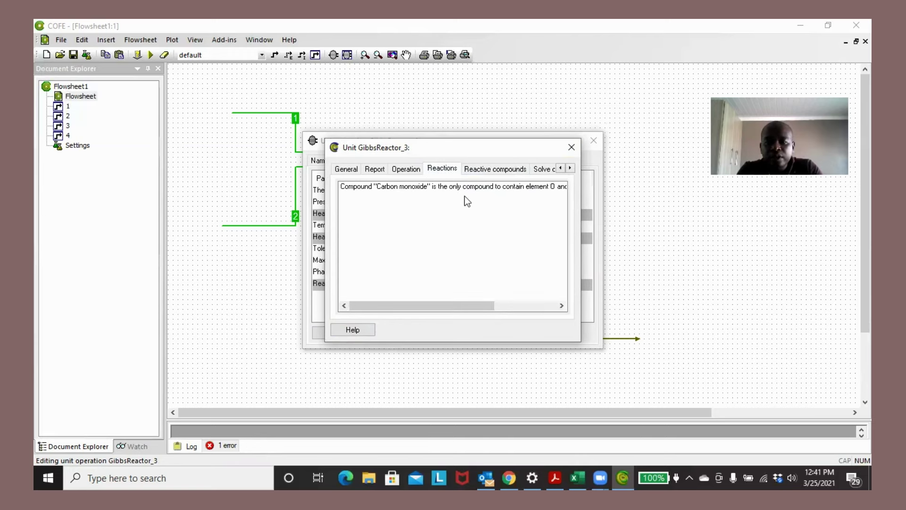
{"action": "left_click", "coordinate": [502, 172]}
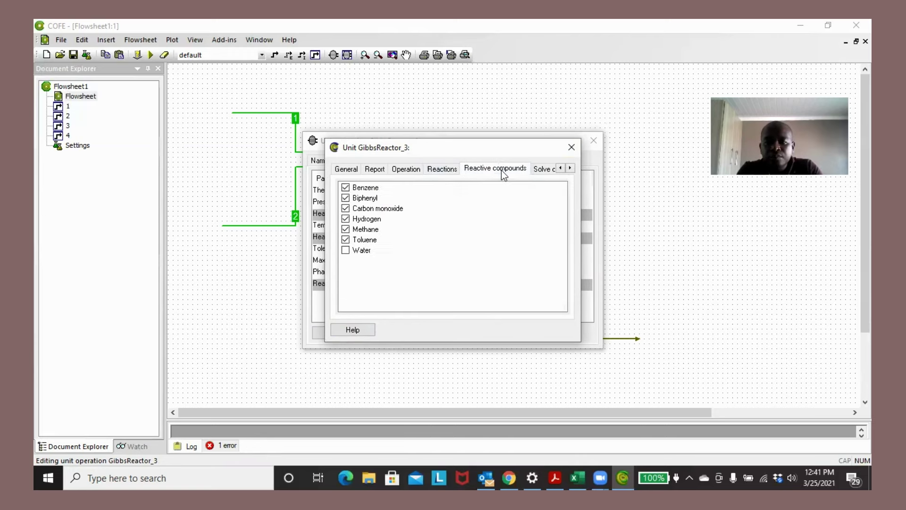
{"action": "left_click", "coordinate": [346, 208]}
Check the reactions generated from the five remaining reactive compounds, then close the reactor's settings and solve the flowsheet
{"action": "left_click", "coordinate": [441, 170]}
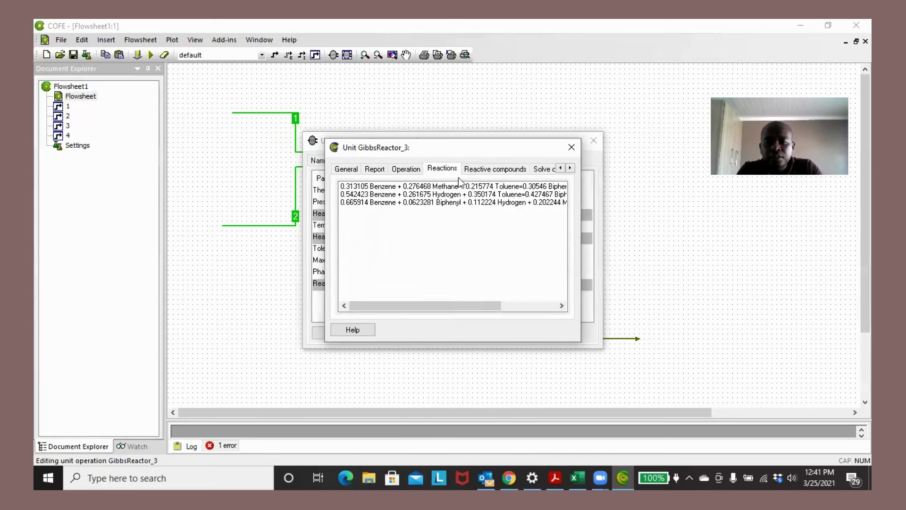
{"action": "left_click", "coordinate": [571, 147]}
{"action": "left_click", "coordinate": [594, 141]}
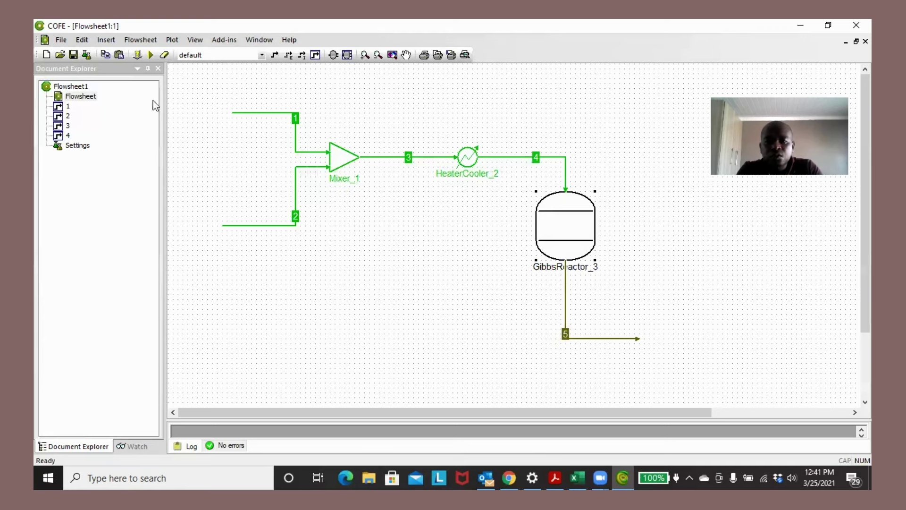
{"action": "left_click", "coordinate": [151, 55]}
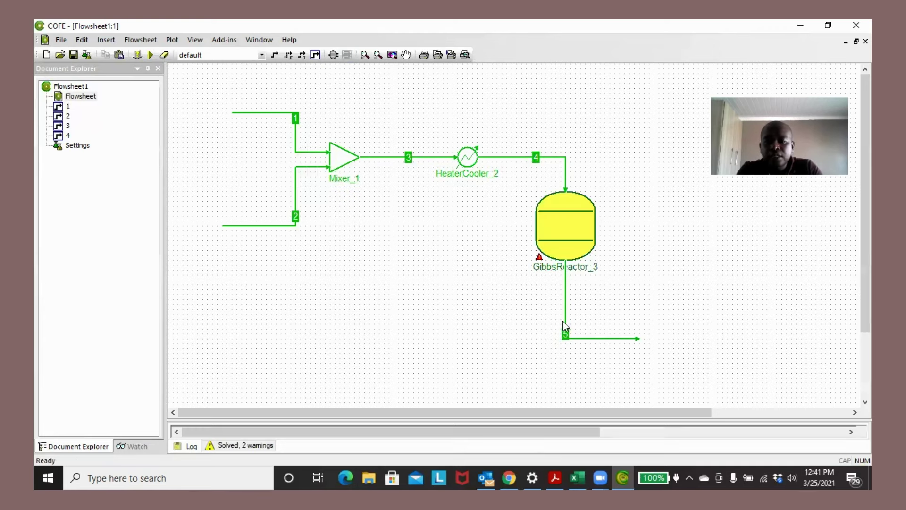
Examine the conditions, composition and flow of reactor outlet stream 5 and compare them with inlet stream 4
{"action": "mouse_move", "coordinate": [593, 339]}
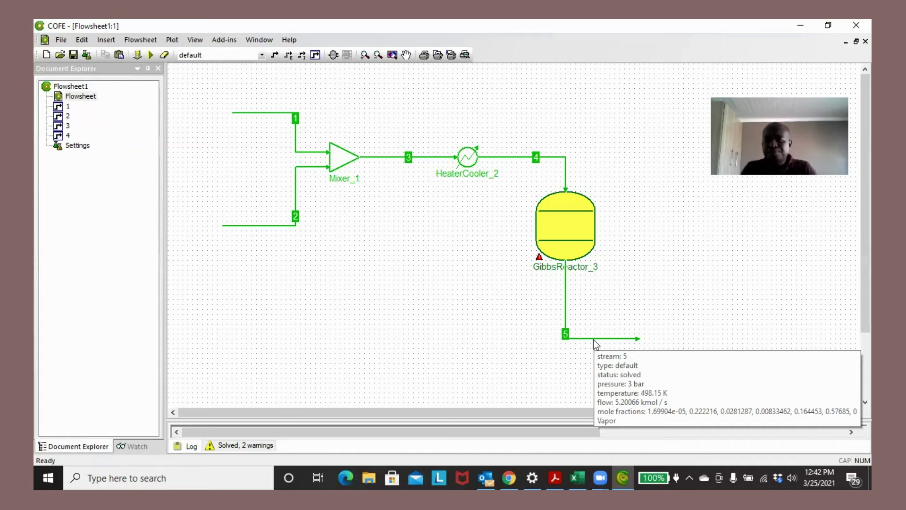
{"action": "double_click", "coordinate": [593, 339]}
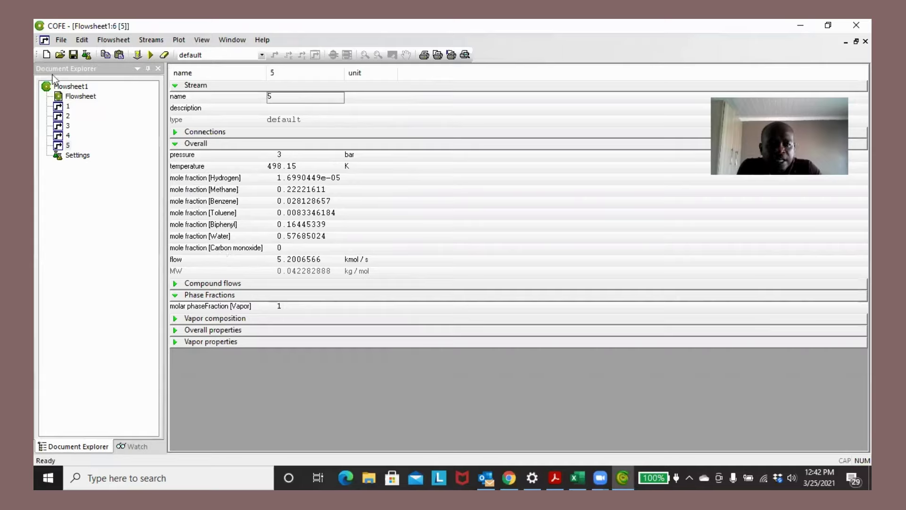
{"action": "double_click", "coordinate": [68, 137]}
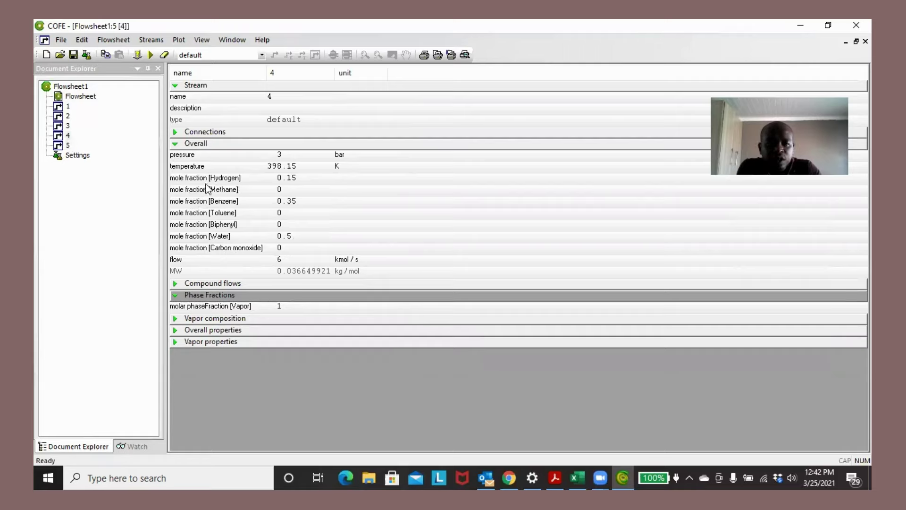
{"action": "double_click", "coordinate": [68, 145]}
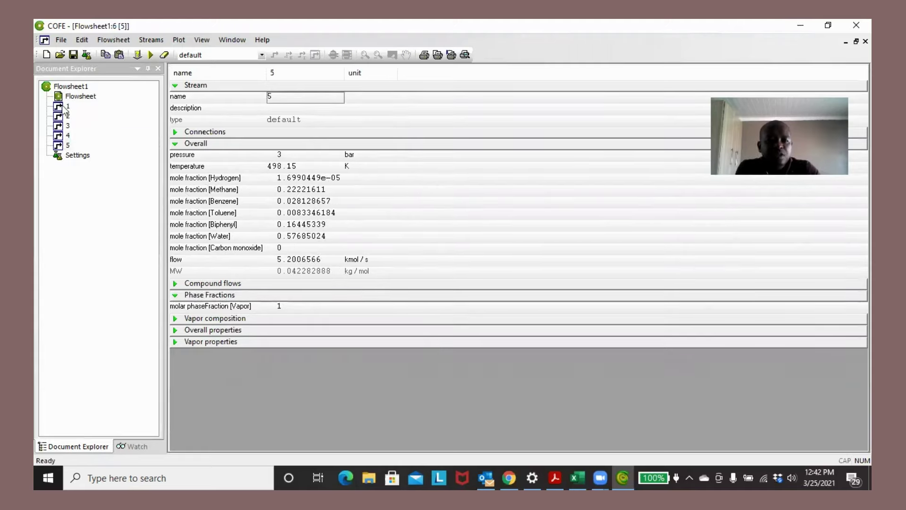
{"action": "left_click", "coordinate": [72, 98]}
{"action": "double_click", "coordinate": [72, 98]}
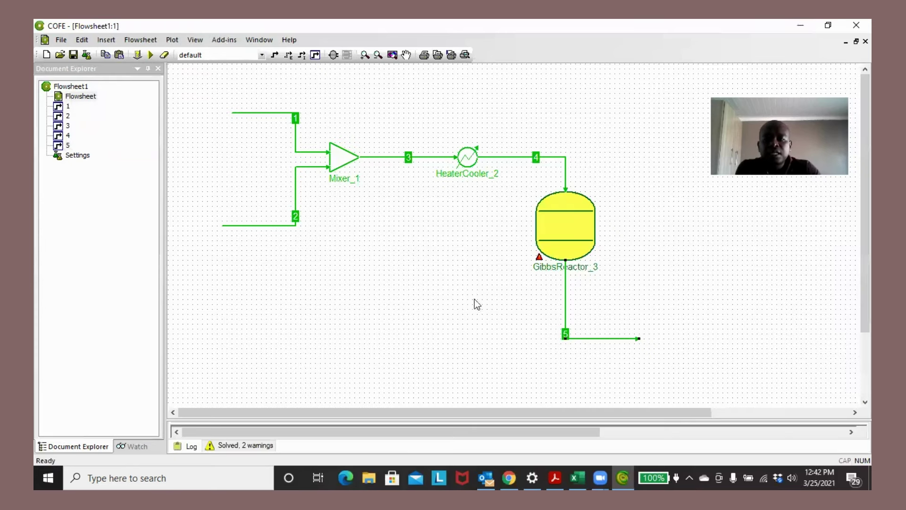
{"action": "double_click", "coordinate": [620, 338]}
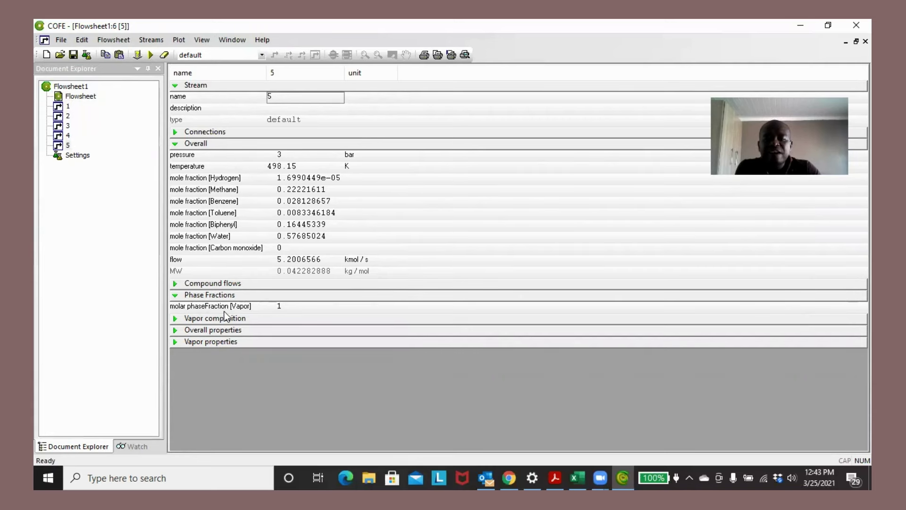
Return to the flowsheet and insert a Flash separator beyond the end of the Gibbs reactor's outlet stream
{"action": "double_click", "coordinate": [78, 97]}
{"action": "left_click", "coordinate": [333, 55]}
{"action": "left_click", "coordinate": [371, 136]}
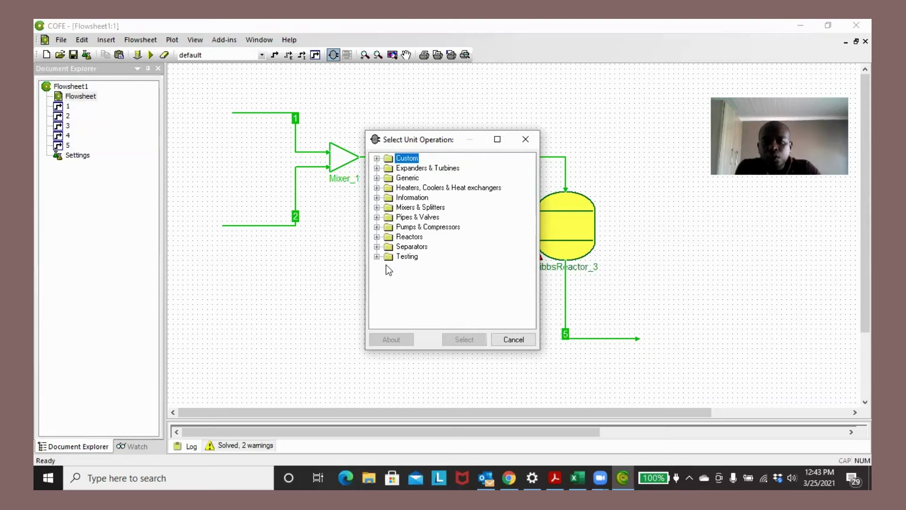
{"action": "left_click", "coordinate": [378, 247]}
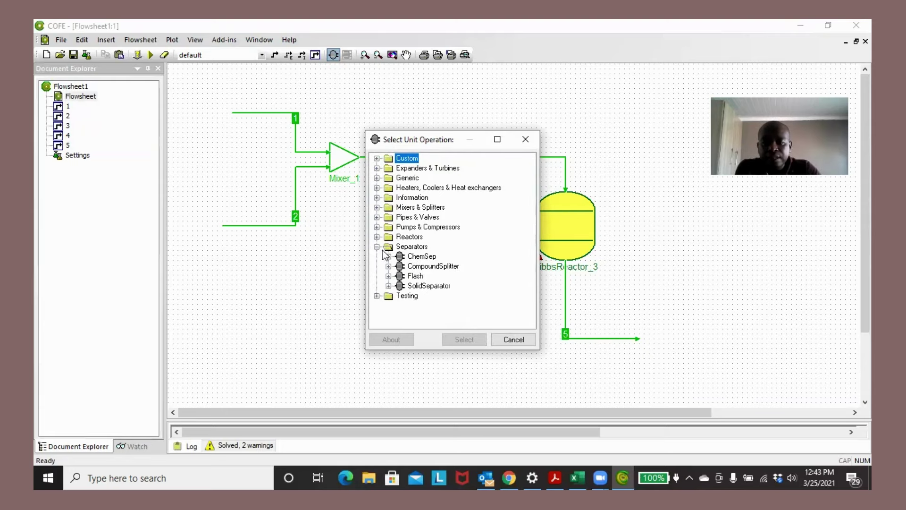
{"action": "left_click", "coordinate": [416, 275]}
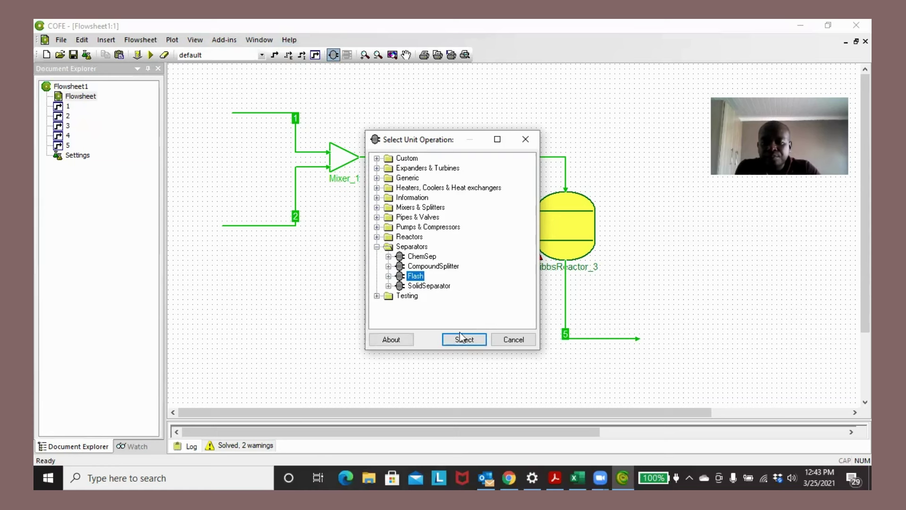
{"action": "left_click", "coordinate": [457, 340]}
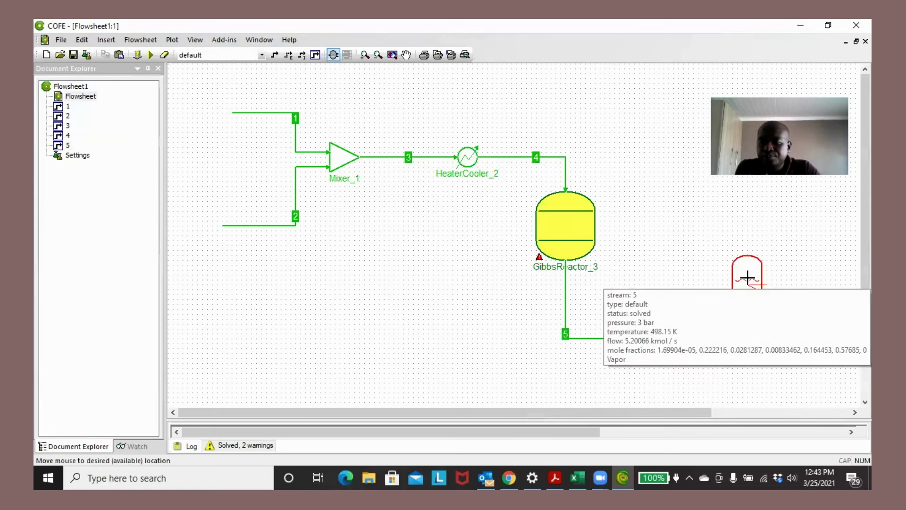
{"action": "left_click", "coordinate": [712, 286]}
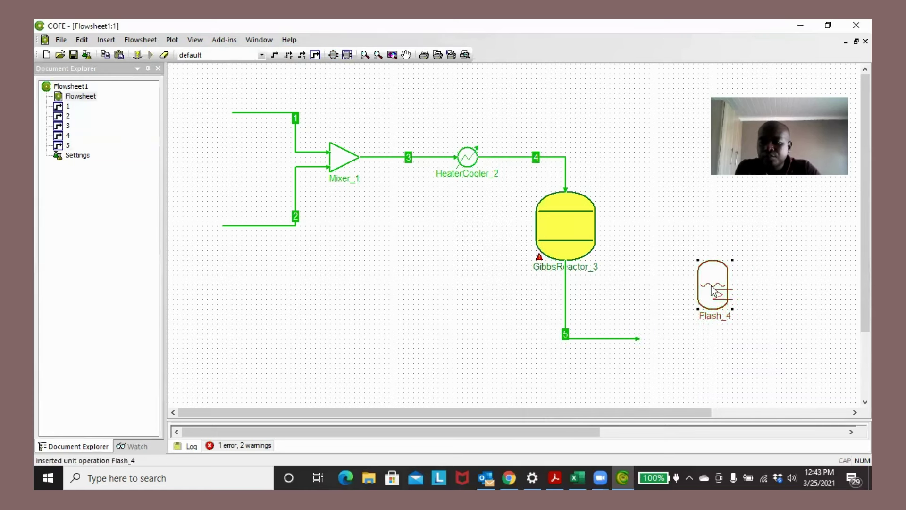
Move the flash unit down level with stream 5, enlarge it, and attach the end of stream 5 to its inlet
{"action": "left_click_drag", "start_coordinate": [713, 292], "coordinate": [717, 341]}
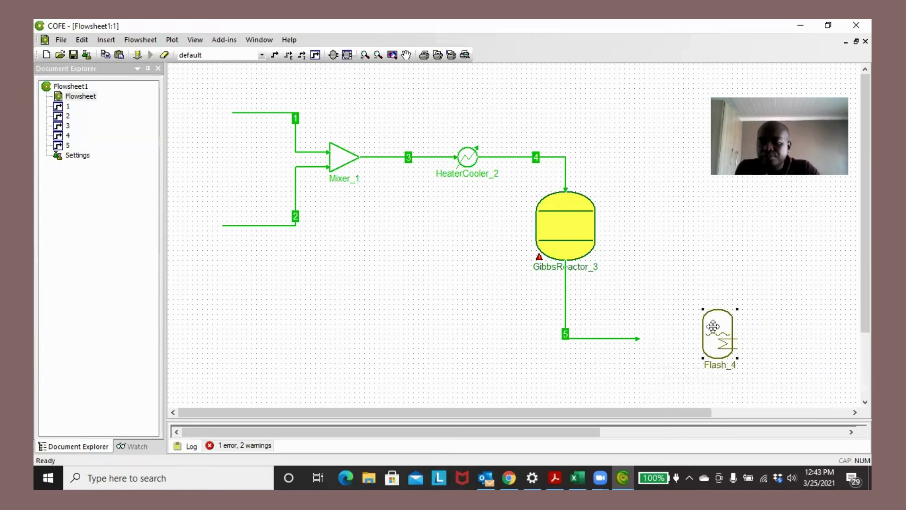
{"action": "left_click", "coordinate": [703, 311]}
{"action": "left_click", "coordinate": [705, 317]}
{"action": "left_click_drag", "start_coordinate": [702, 308], "coordinate": [683, 280]}
{"action": "left_click", "coordinate": [624, 338]}
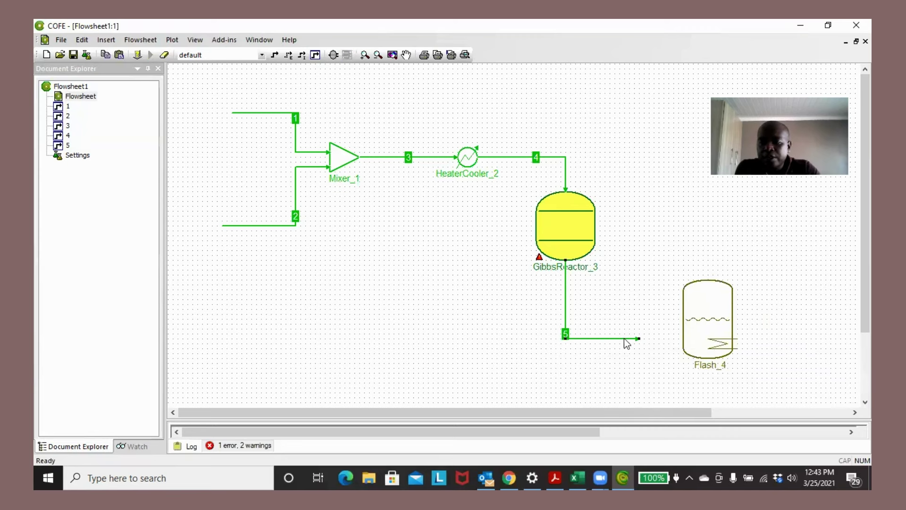
{"action": "left_click_drag", "start_coordinate": [641, 339], "coordinate": [683, 324]}
Draw a material stream from the flash's top connected to the Vapor port and another outlet stream from its bottom for the liquid
{"action": "left_click", "coordinate": [274, 55]}
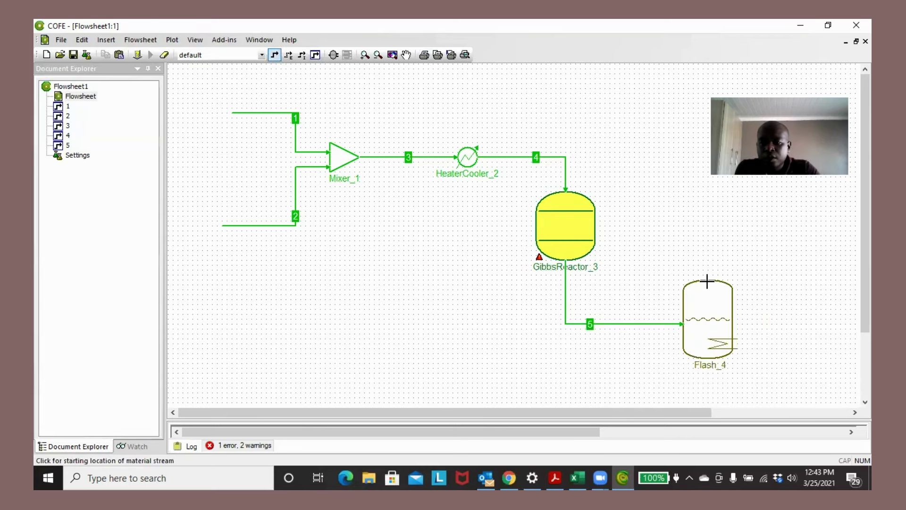
{"action": "left_click", "coordinate": [708, 279]}
{"action": "left_click", "coordinate": [793, 233]}
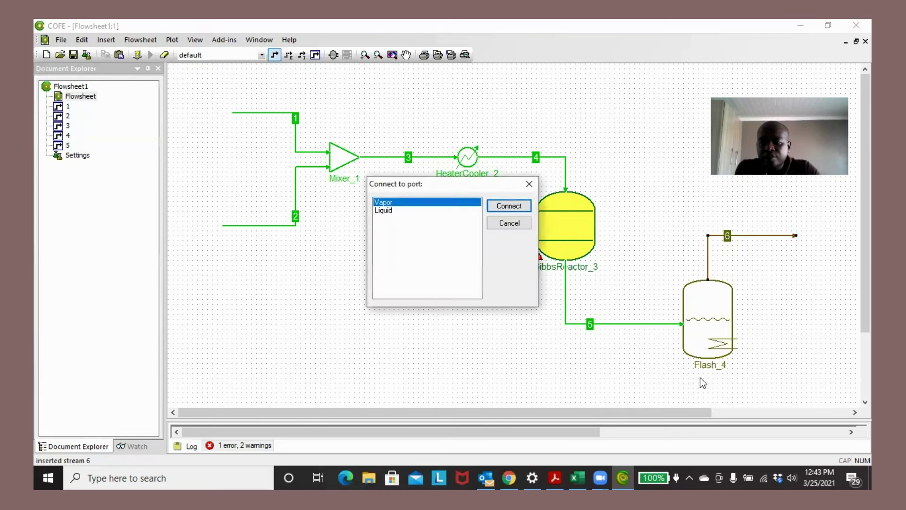
{"action": "left_click", "coordinate": [509, 206]}
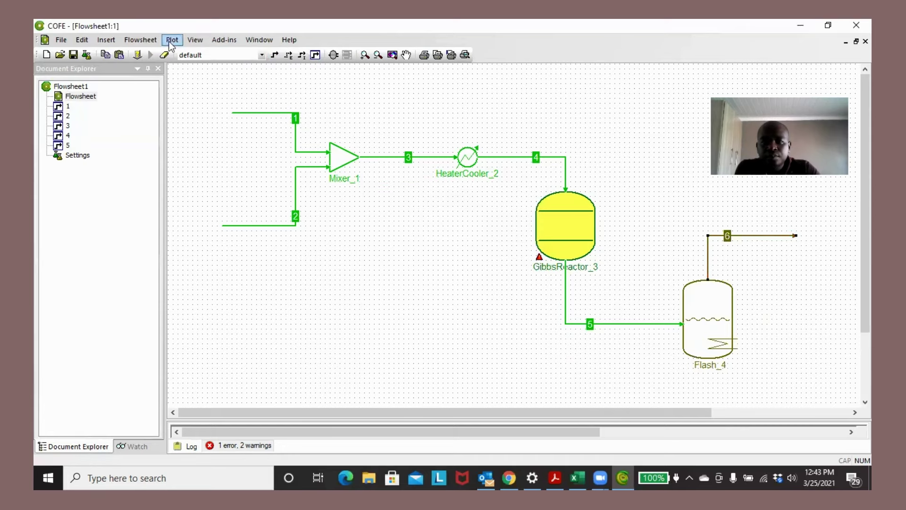
{"action": "left_click", "coordinate": [275, 54]}
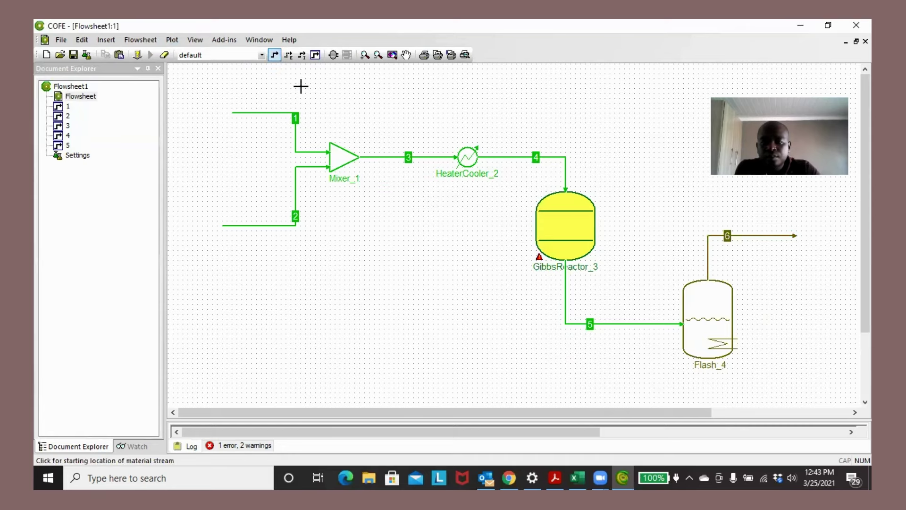
{"action": "left_click", "coordinate": [709, 358]}
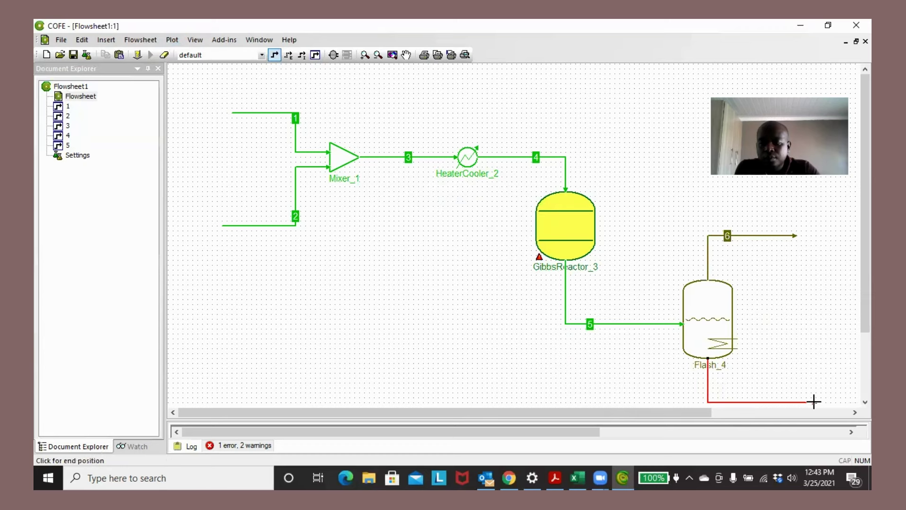
{"action": "left_click", "coordinate": [814, 401]}
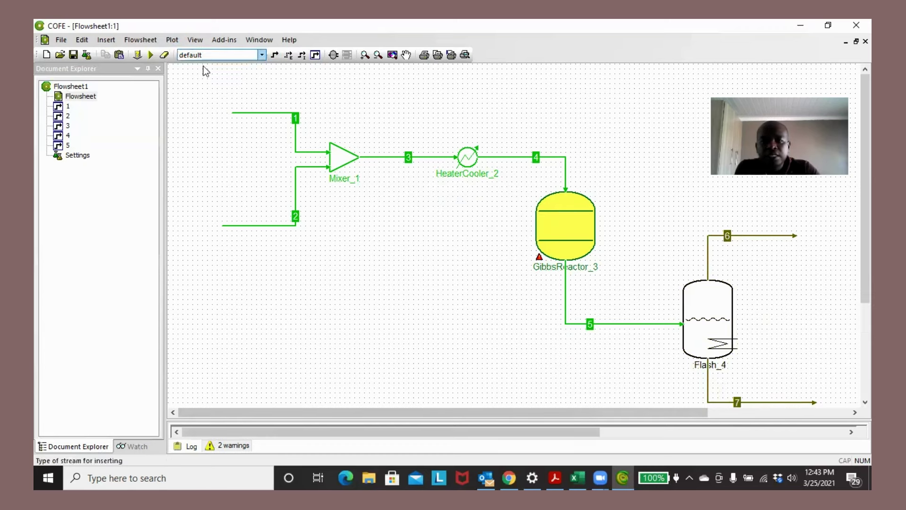
Solve the flowsheet and examine the conditions, composition and flow of flash outlet streams 7 and 6
{"action": "left_click", "coordinate": [150, 55]}
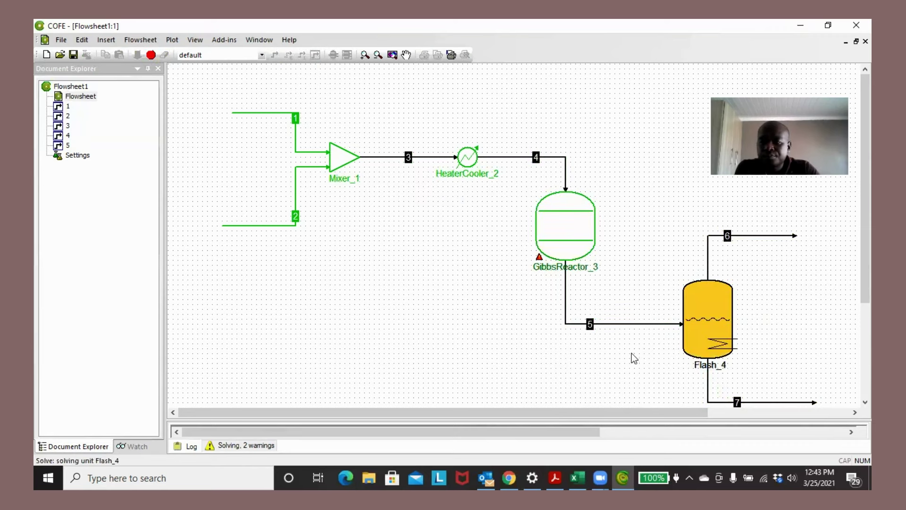
{"action": "double_click", "coordinate": [784, 402]}
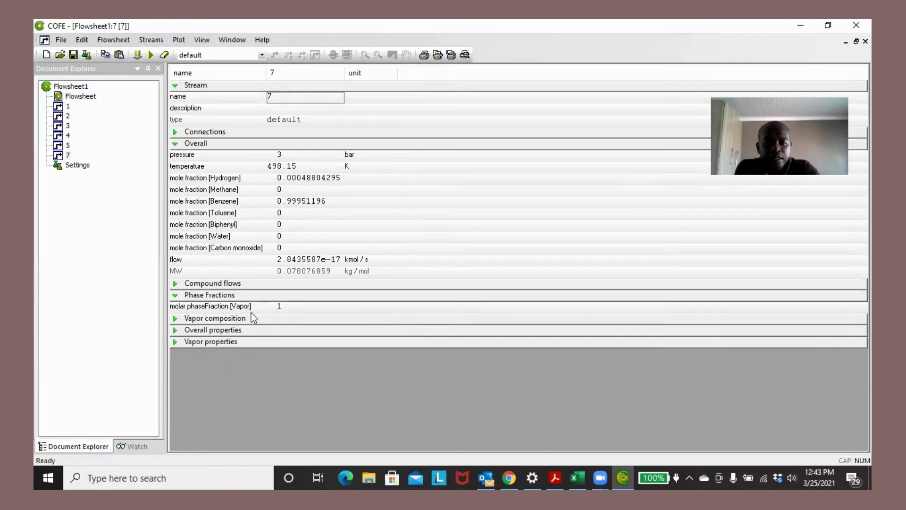
{"action": "double_click", "coordinate": [75, 97]}
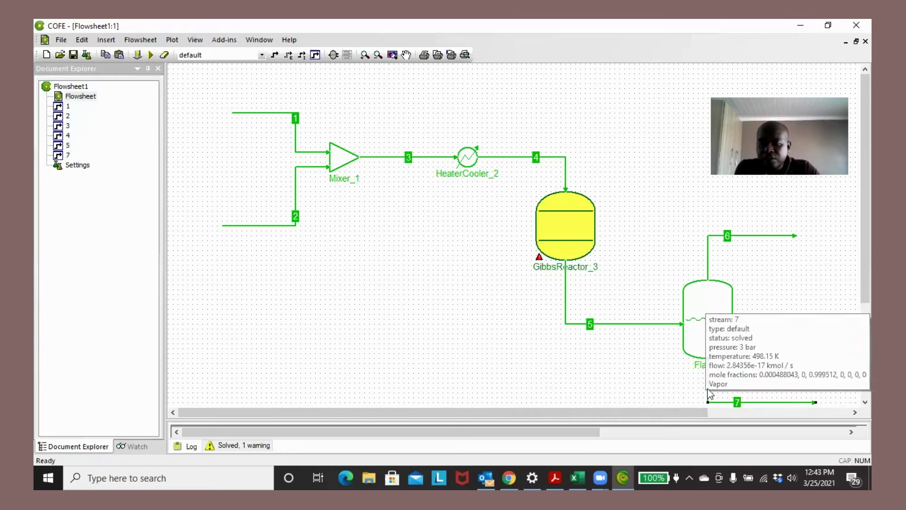
{"action": "double_click", "coordinate": [707, 389]}
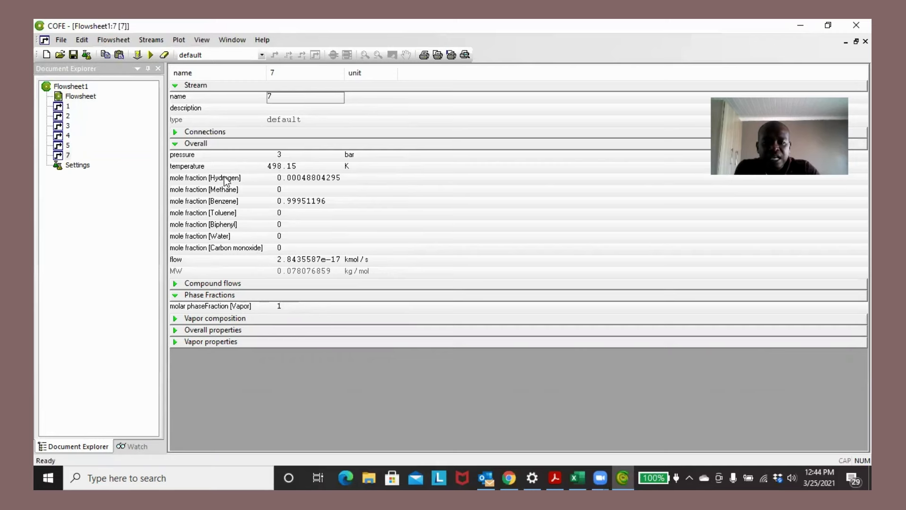
{"action": "double_click", "coordinate": [72, 99]}
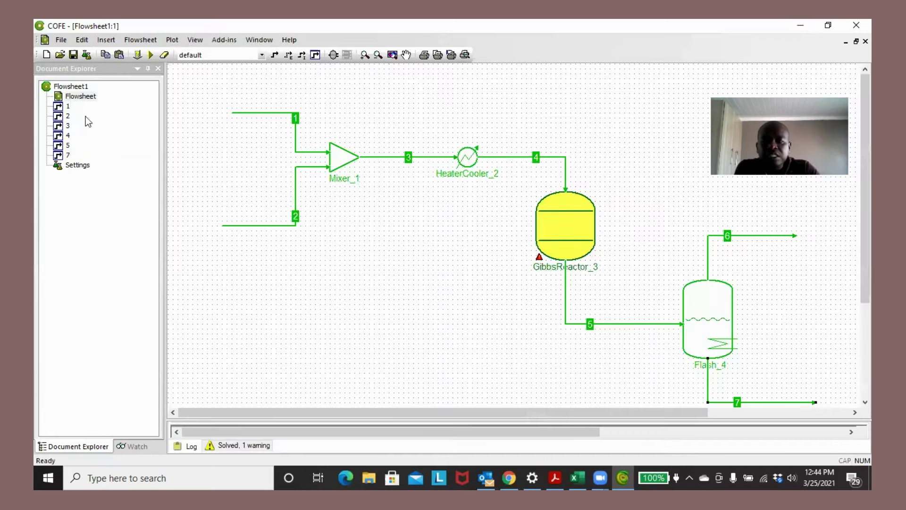
{"action": "double_click", "coordinate": [744, 237]}
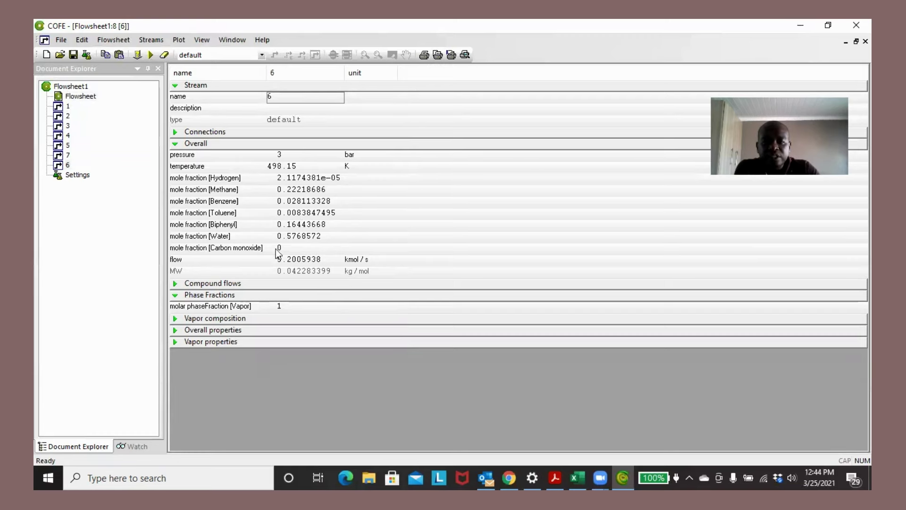
{"action": "double_click", "coordinate": [73, 97]}
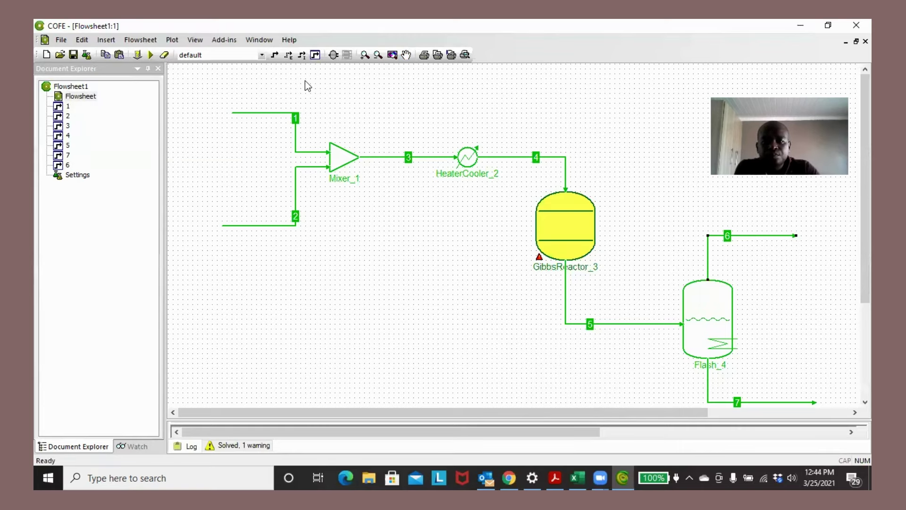
Insert a HeaterCooler unit on stream 5 between the Gibbs reactor and the flash
{"action": "left_click", "coordinate": [333, 55]}
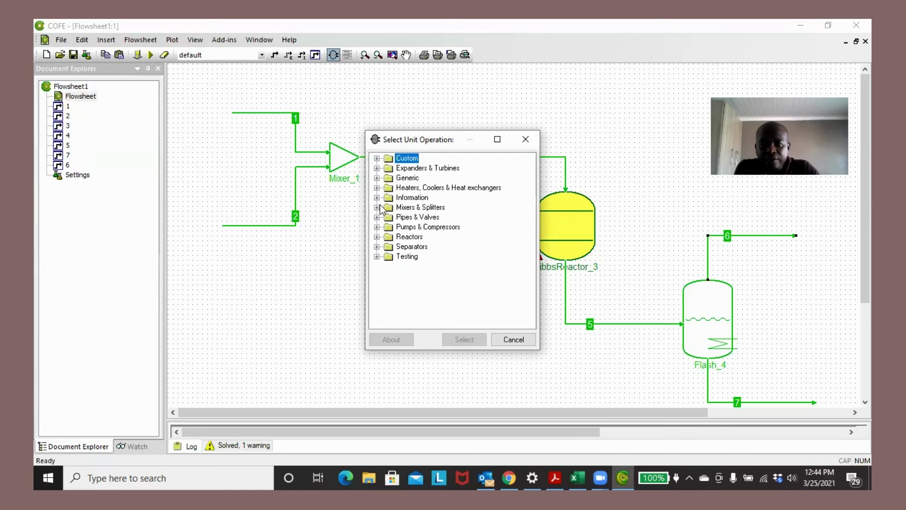
{"action": "left_click", "coordinate": [376, 187]}
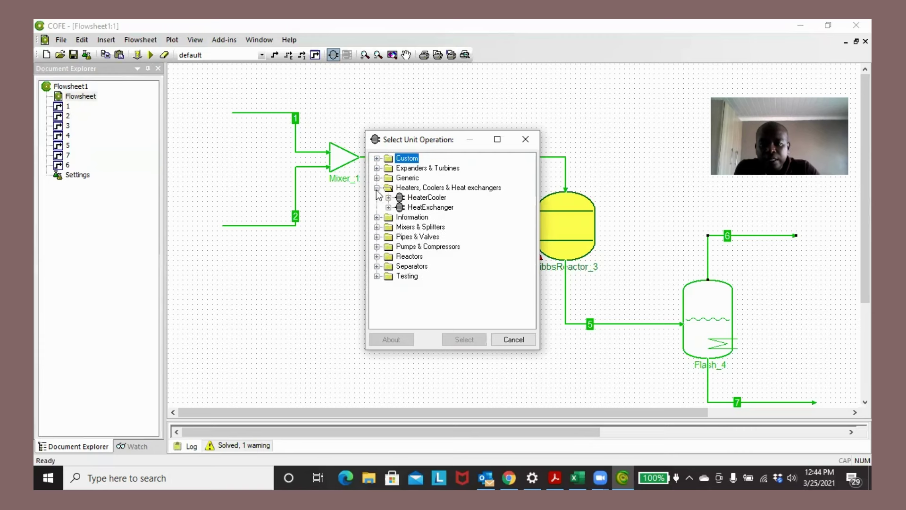
{"action": "left_click", "coordinate": [416, 198]}
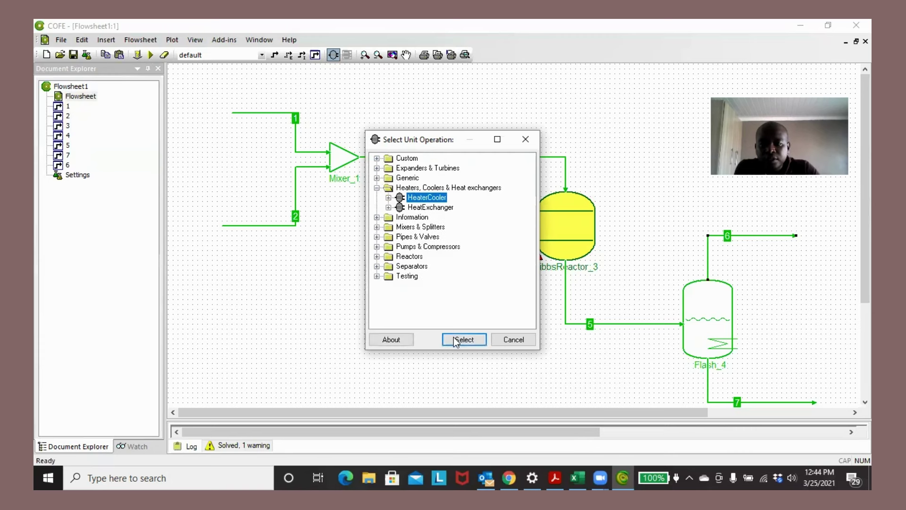
{"action": "left_click", "coordinate": [457, 340]}
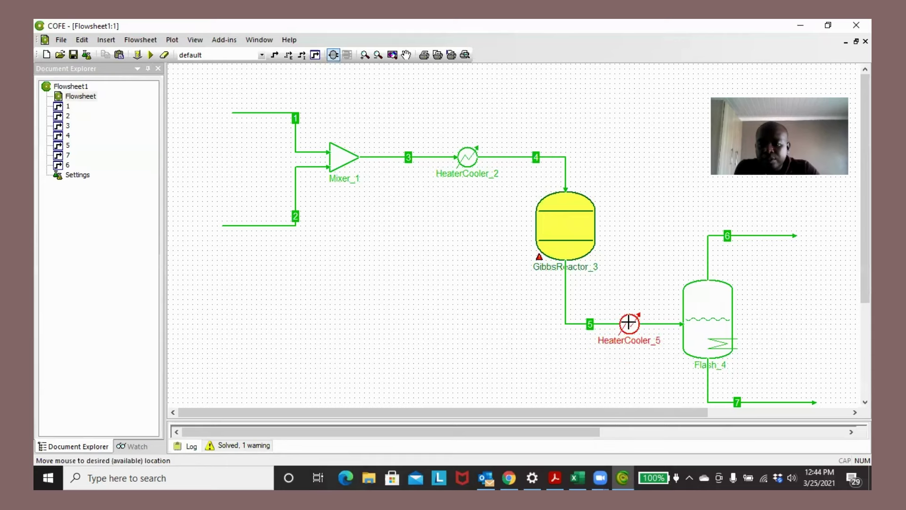
{"action": "left_click", "coordinate": [629, 323]}
Reattach the end of stream 5 to the new heater/cooler's inlet and draw a material stream from its outlet to the flash inlet
{"action": "left_click_drag", "start_coordinate": [683, 324], "coordinate": [620, 324]}
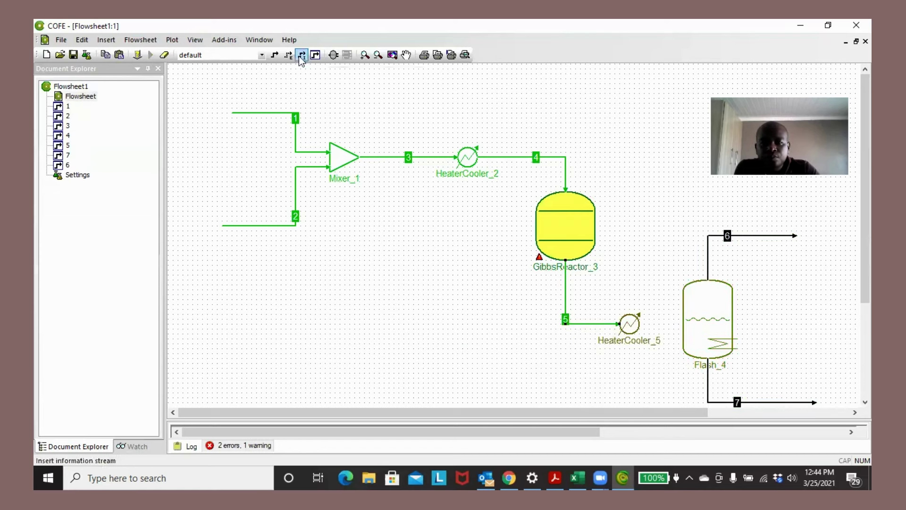
{"action": "left_click", "coordinate": [275, 55]}
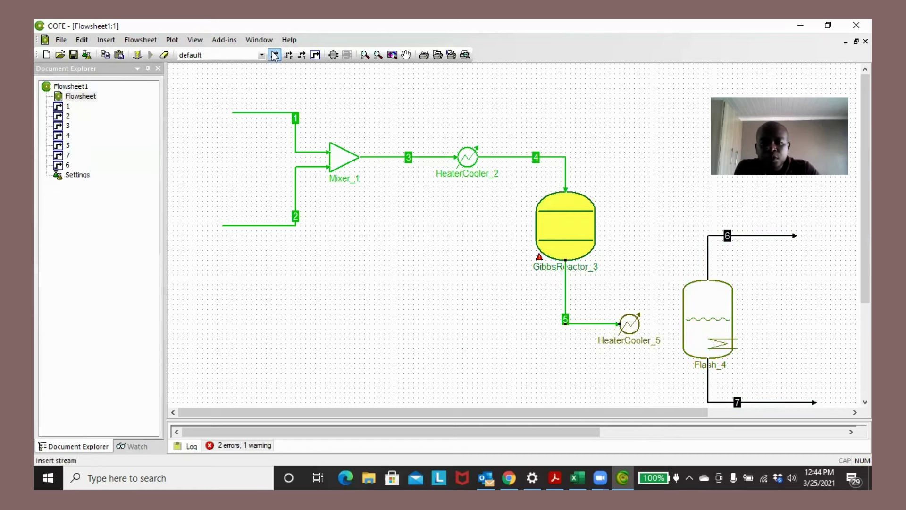
{"action": "left_click", "coordinate": [641, 323]}
{"action": "left_click", "coordinate": [683, 325]}
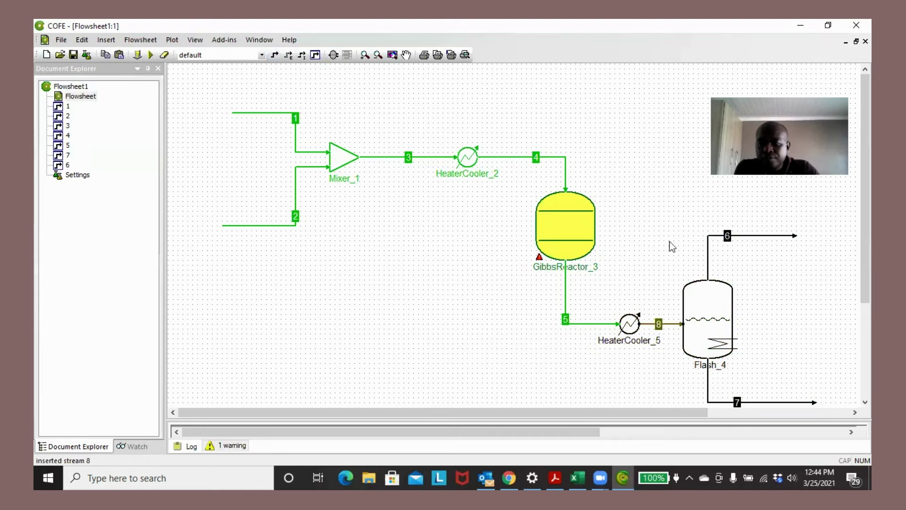
{"action": "left_click", "coordinate": [704, 342]}
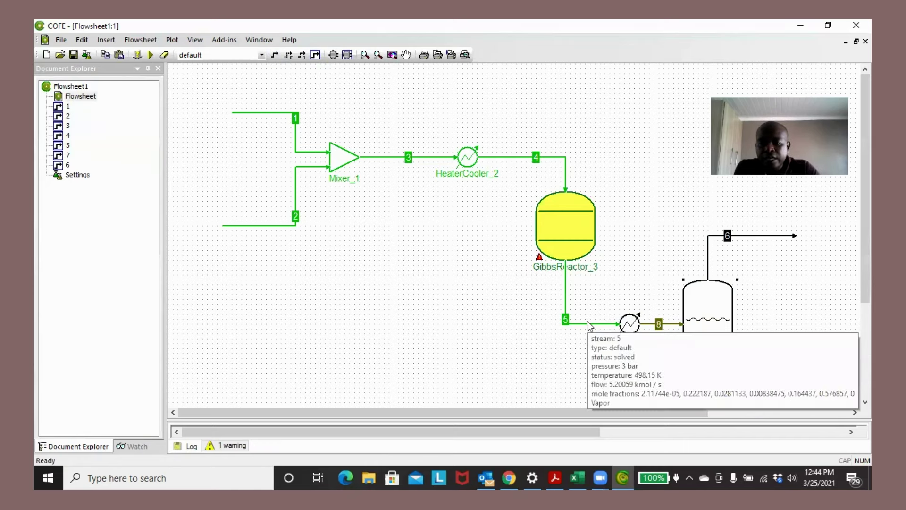
Specify HeaterCooler_5 by outlet temperature and set it to 298.15 K
{"action": "double_click", "coordinate": [629, 326]}
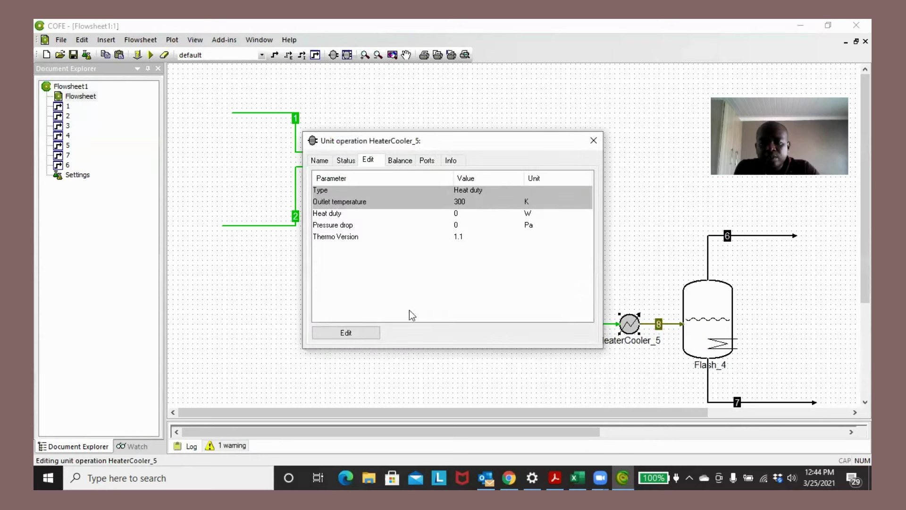
{"action": "left_click", "coordinate": [349, 332]}
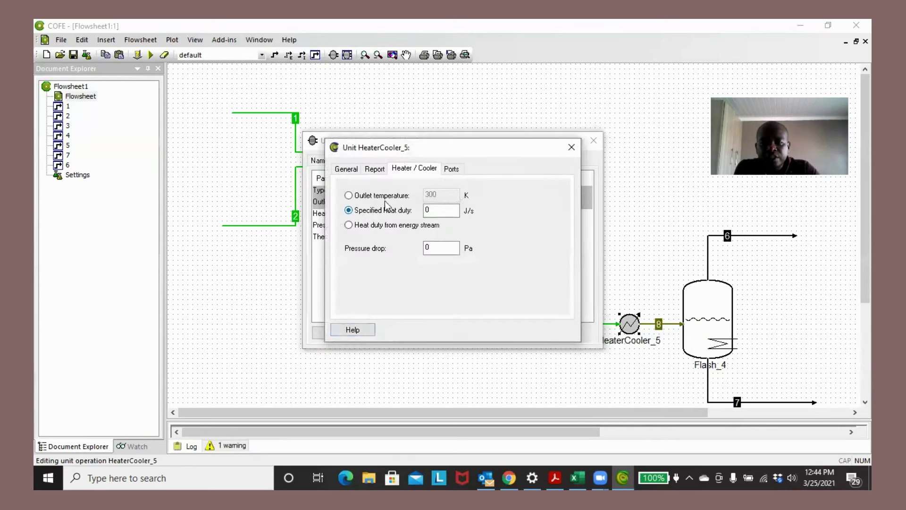
{"action": "left_click", "coordinate": [348, 195]}
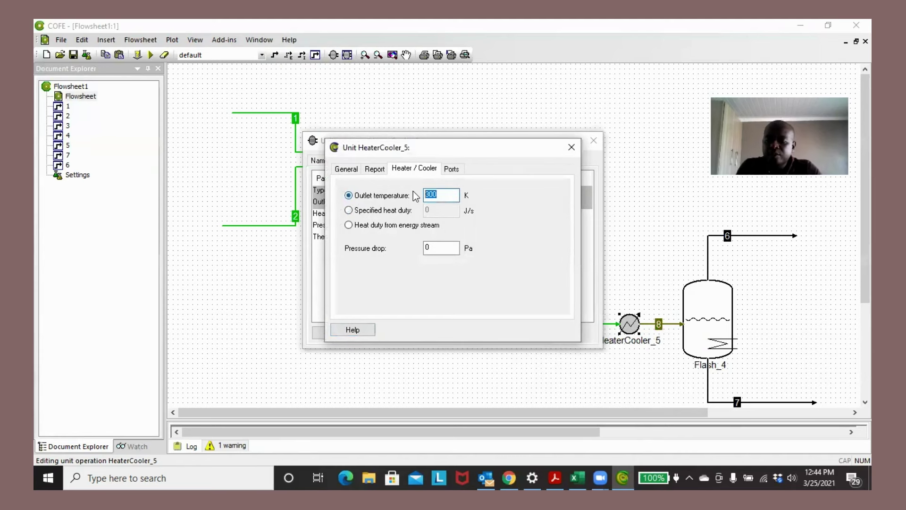
{"action": "type", "text": "298.15"}
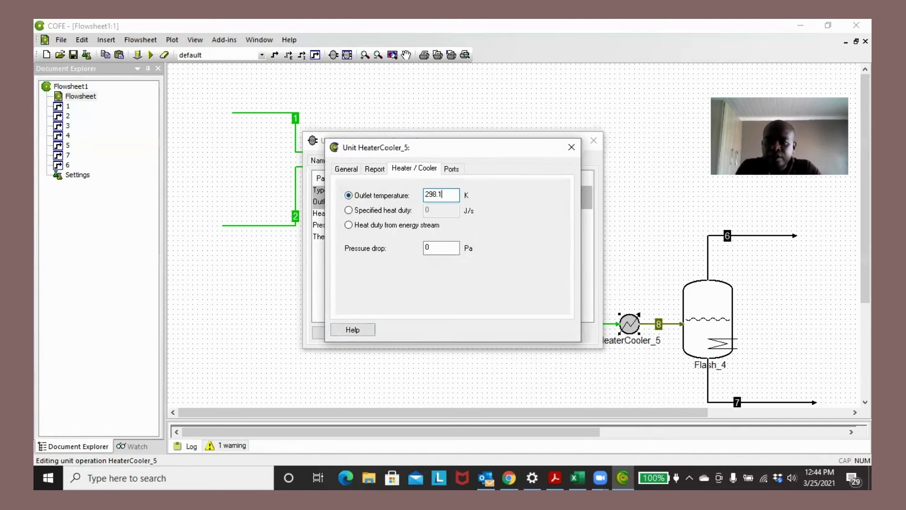
{"action": "left_click", "coordinate": [571, 148]}
{"action": "left_click", "coordinate": [593, 140]}
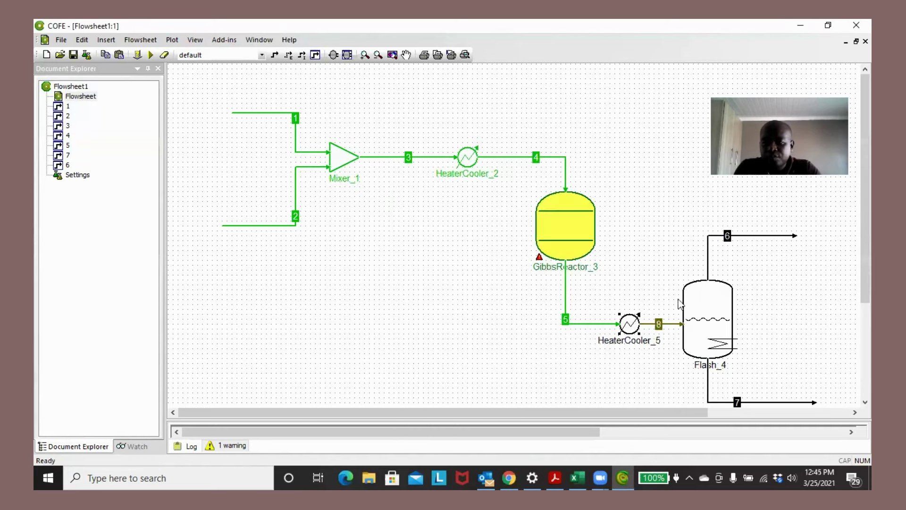
Switch the flash specification from heat duty to outlet temperature and set it to 298.15 K
{"action": "double_click", "coordinate": [716, 335]}
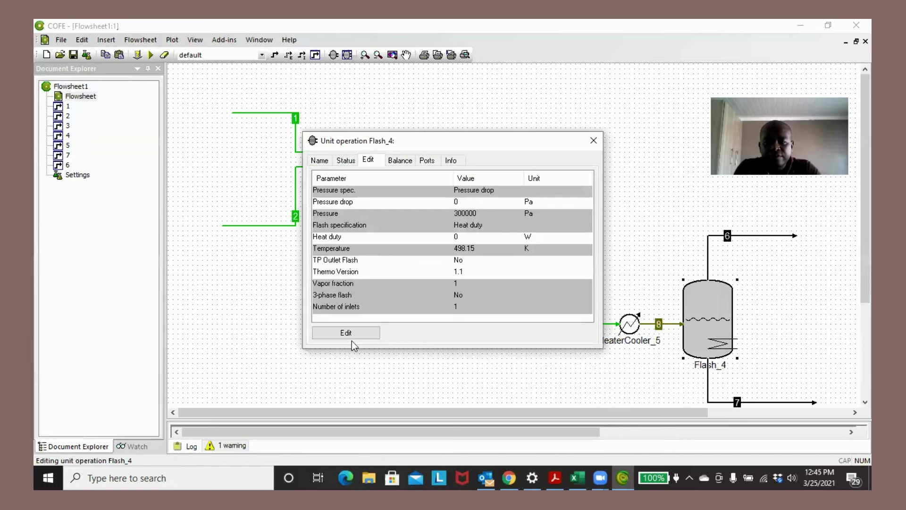
{"action": "left_click", "coordinate": [350, 334]}
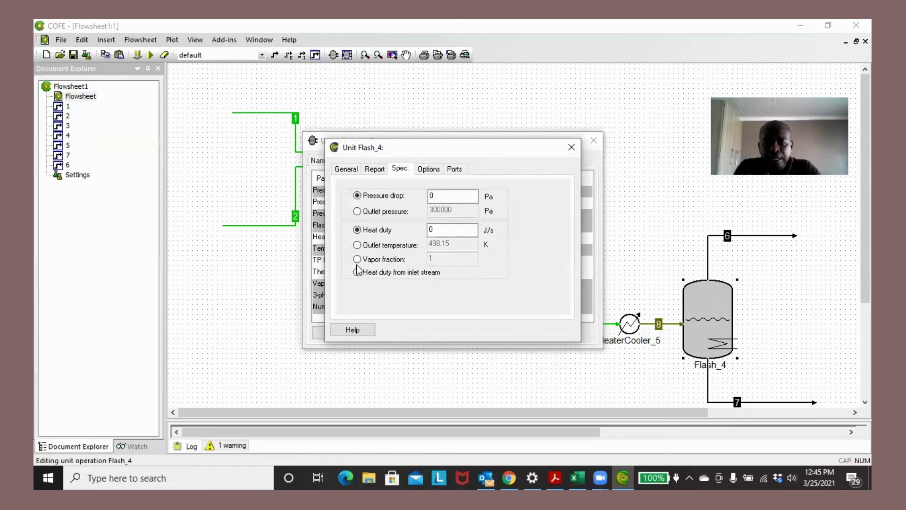
{"action": "left_click", "coordinate": [357, 245]}
{"action": "double_click", "coordinate": [452, 247]}
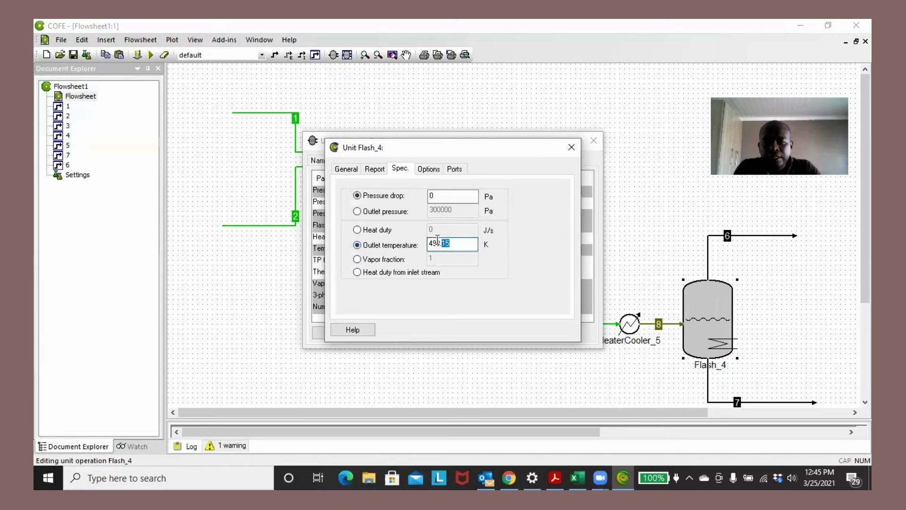
{"action": "type", "text": "298.15"}
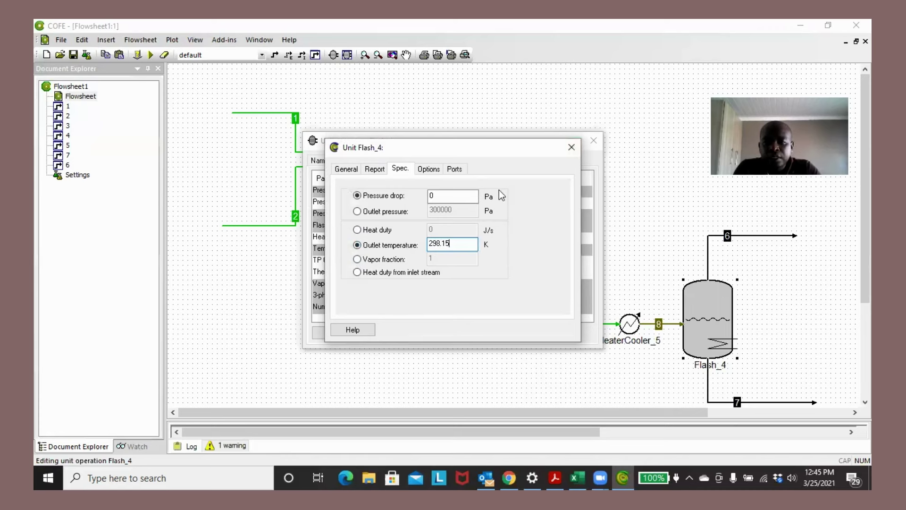
{"action": "left_click", "coordinate": [570, 148]}
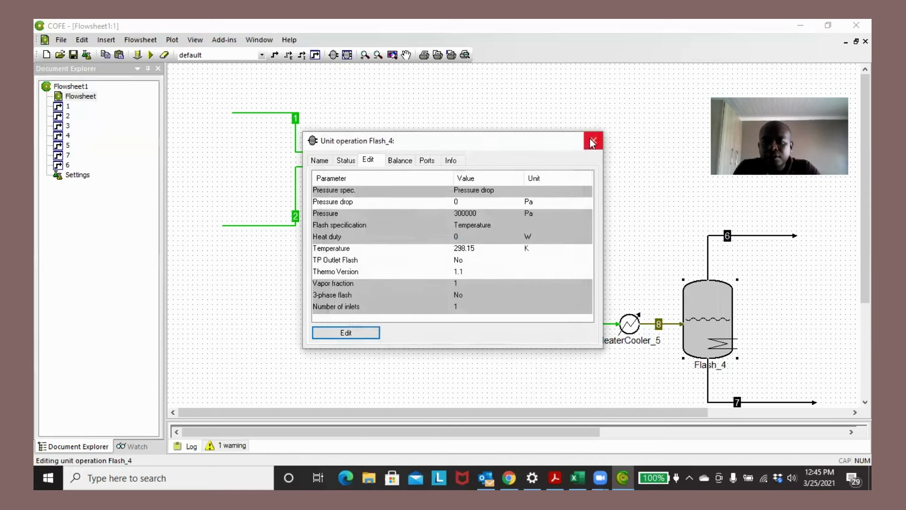
{"action": "left_click", "coordinate": [593, 141]}
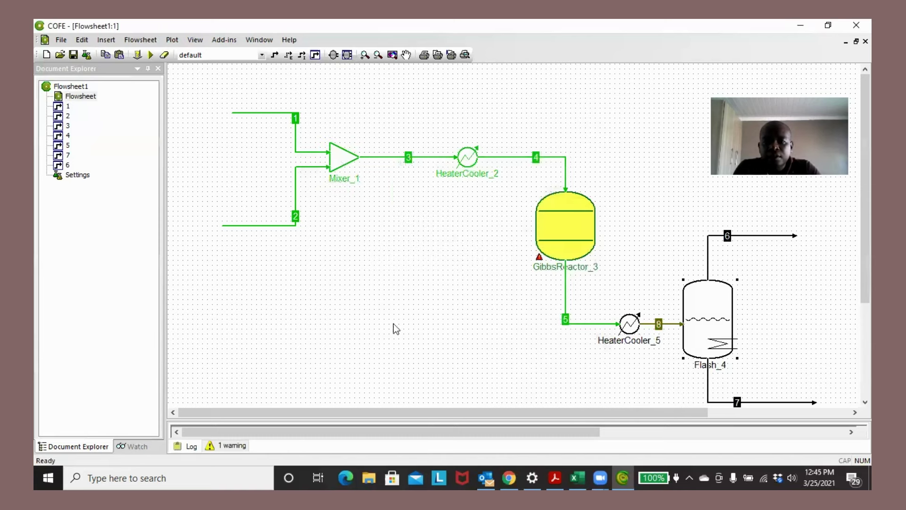
Solve the flowsheet again and check the conditions and phase fractions of stream 8 feeding the flash
{"action": "left_click", "coordinate": [150, 54]}
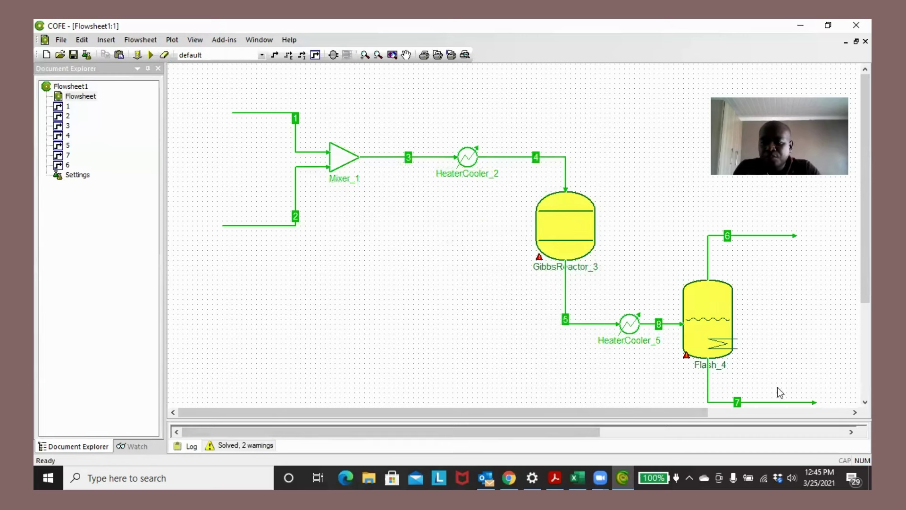
{"action": "double_click", "coordinate": [651, 326]}
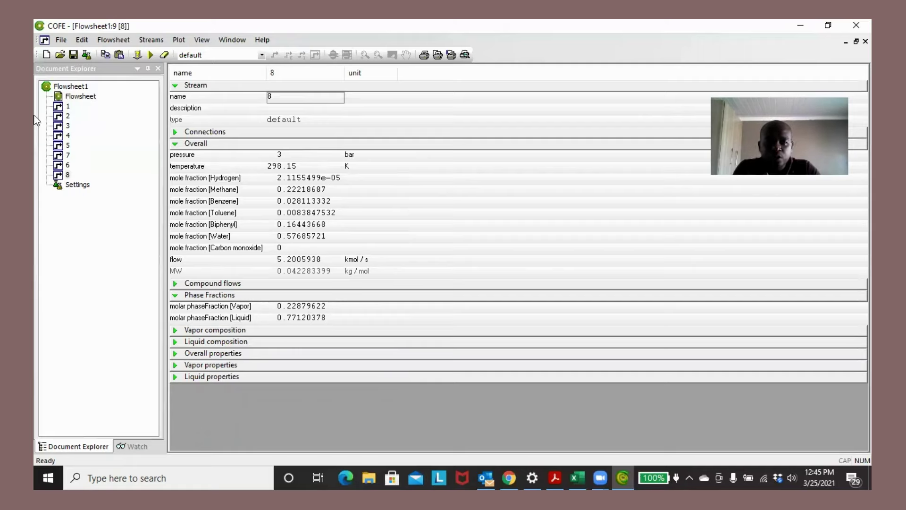
{"action": "left_click", "coordinate": [79, 97]}
{"action": "double_click", "coordinate": [78, 96]}
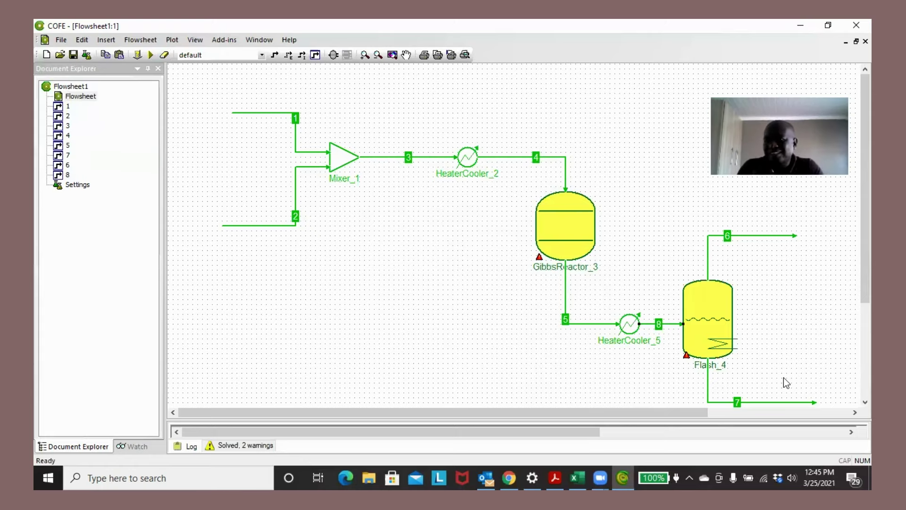
Compare the composition, flow and phase fractions of the flash's liquid stream 7 and vapor stream 6, and return to the flowsheet
{"action": "double_click", "coordinate": [763, 402]}
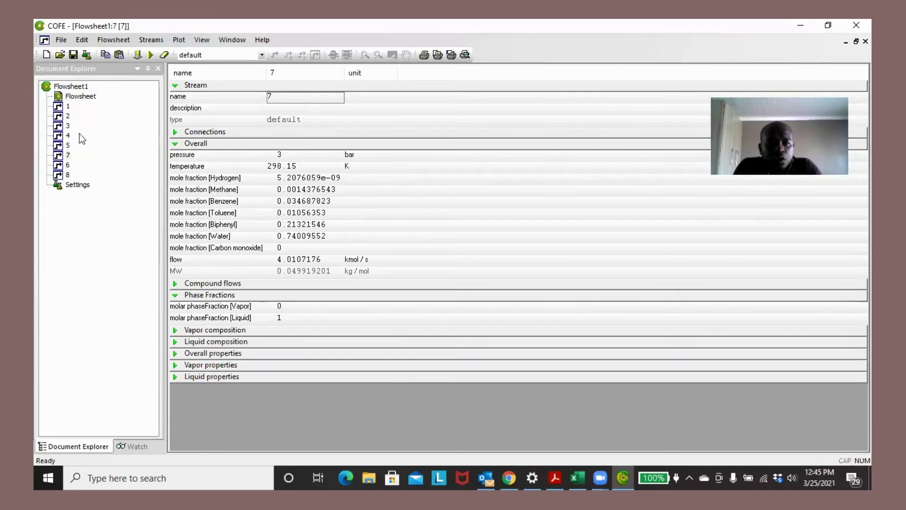
{"action": "double_click", "coordinate": [81, 96]}
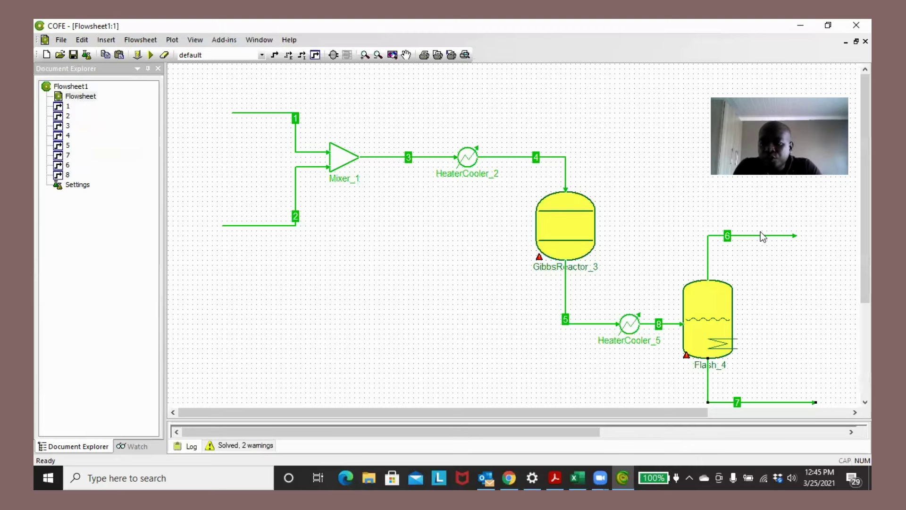
{"action": "double_click", "coordinate": [760, 235]}
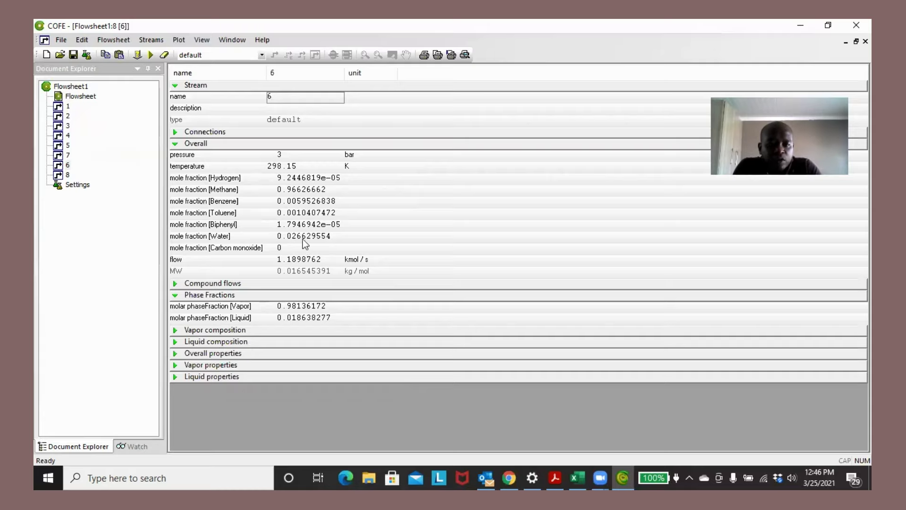
{"action": "double_click", "coordinate": [80, 96]}
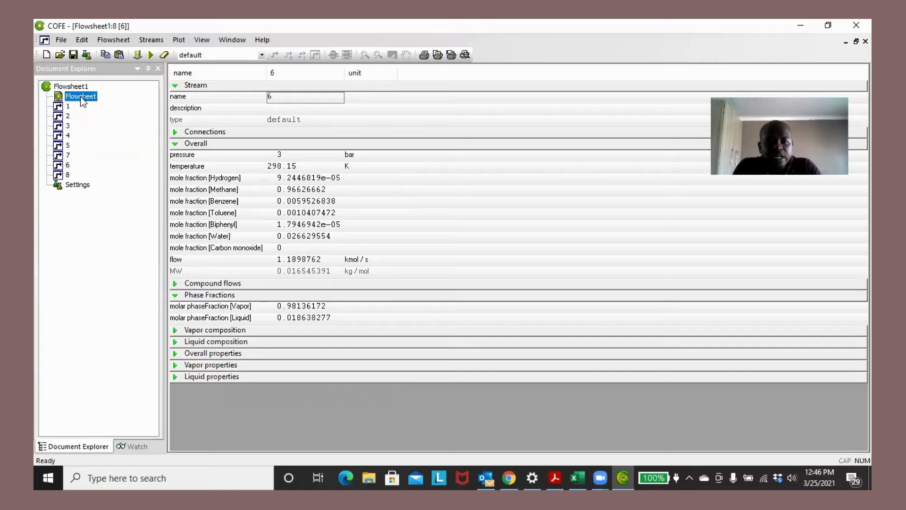